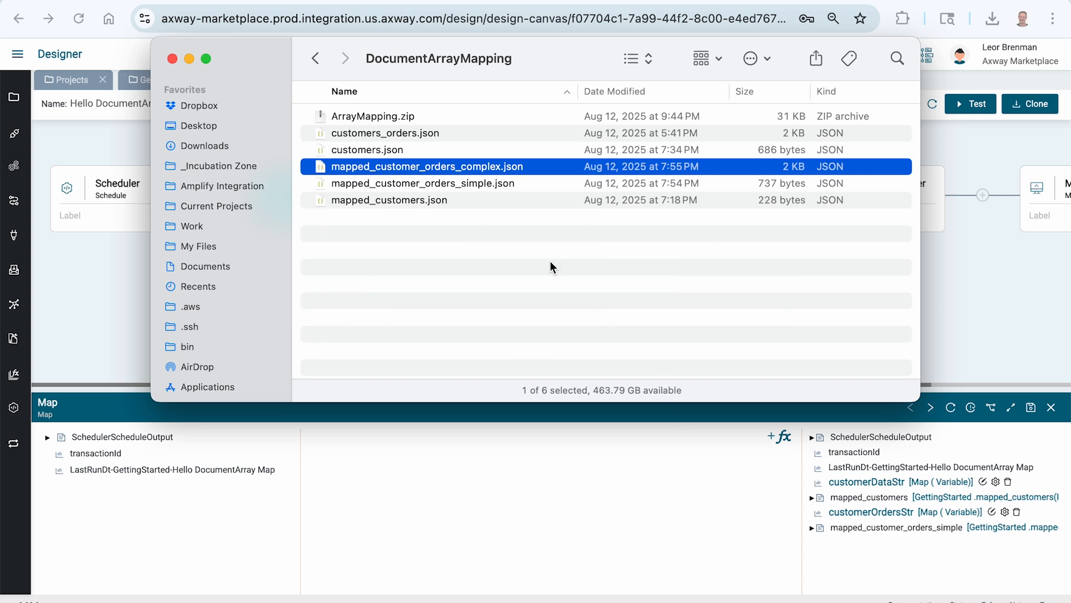
Step: Preview customers_orders.json in the DocumentArrayMapping folder and examine the nested orders array and its status field
{"action": "left_click", "coordinate": [475, 185]}
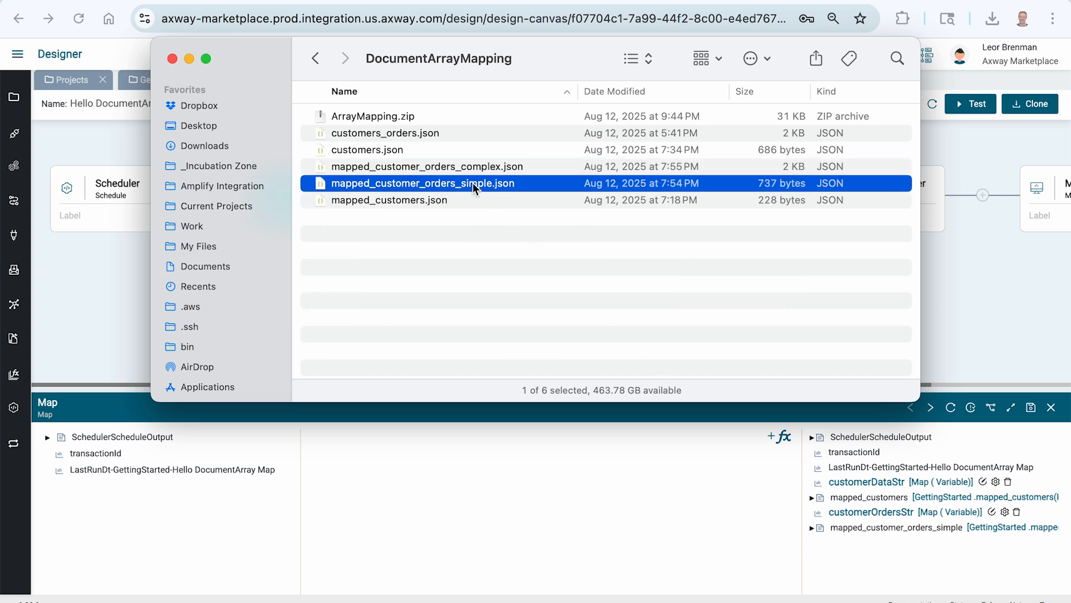
{"action": "left_click", "coordinate": [408, 135]}
{"action": "key", "text": "space"}
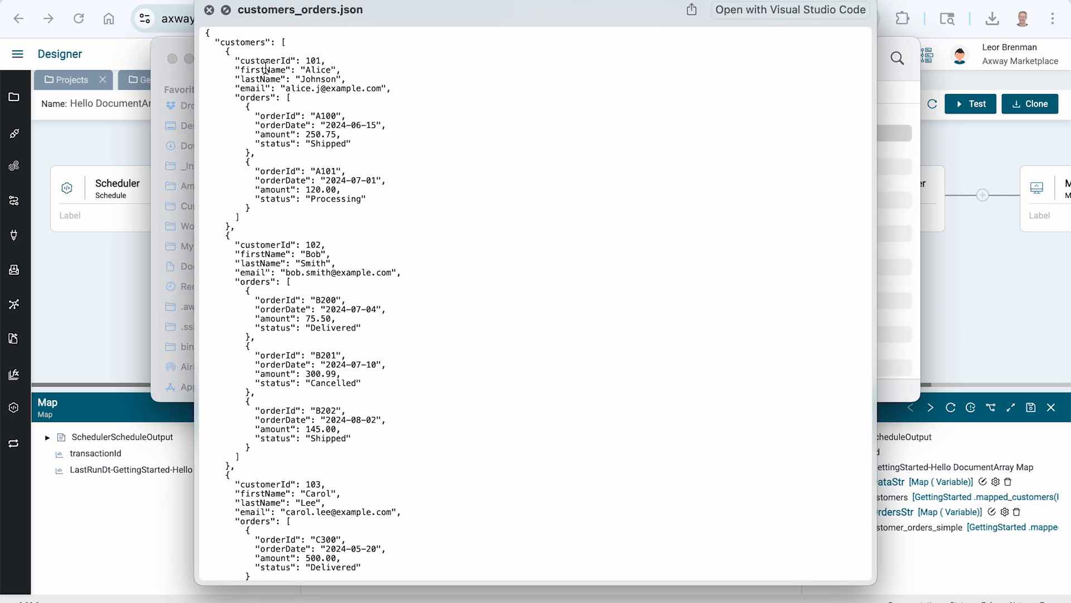
{"action": "double_click", "coordinate": [255, 98]}
{"action": "double_click", "coordinate": [267, 146]}
{"action": "key", "text": "space"}
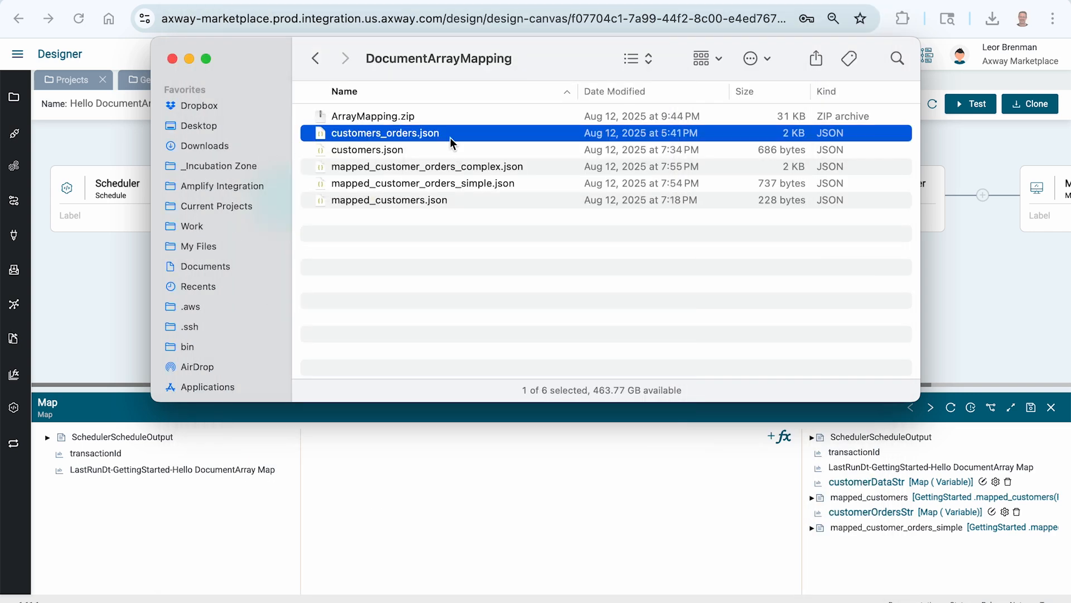
Step: Switch to the Designer in the browser and open the integration's last Map component in the expanded view
{"action": "left_click", "coordinate": [406, 4]}
{"action": "scroll", "coordinate": [661, 260], "scroll_direction": "right", "scroll_amount": 3}
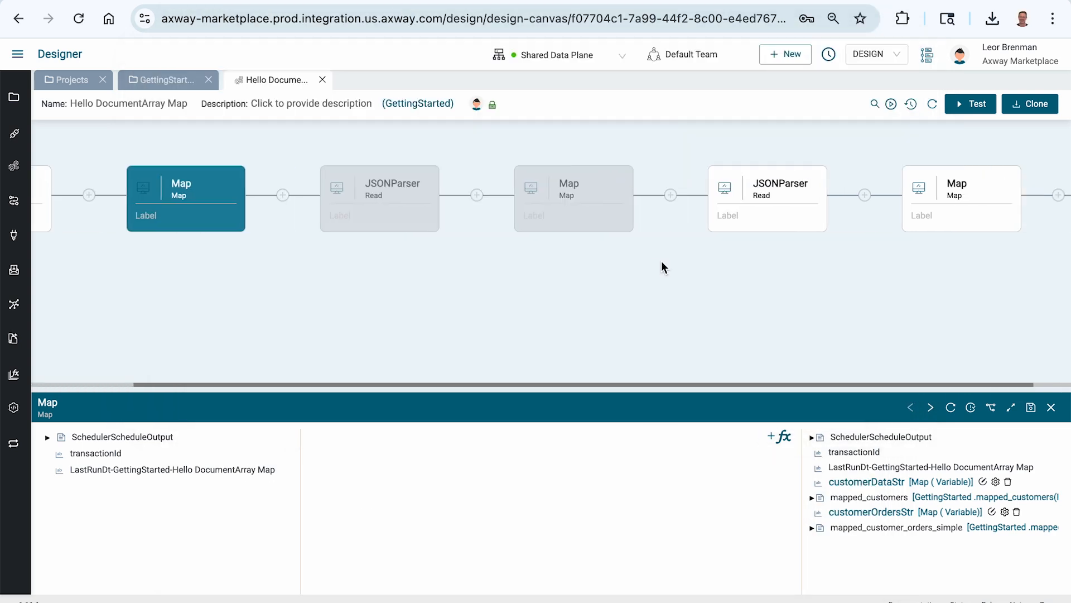
{"action": "left_click", "coordinate": [912, 199]}
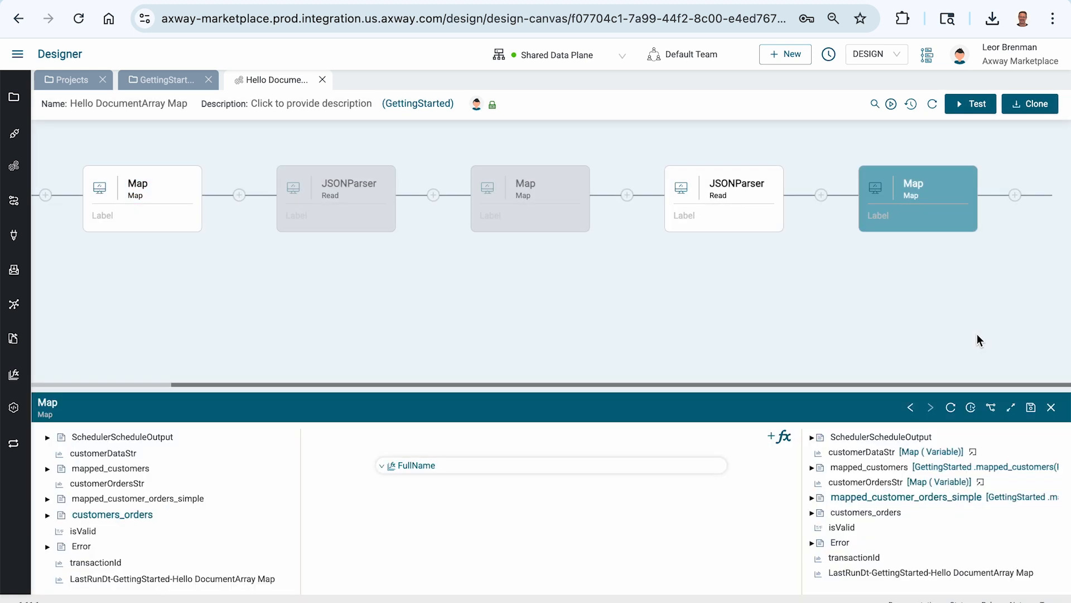
{"action": "left_click", "coordinate": [1011, 408]}
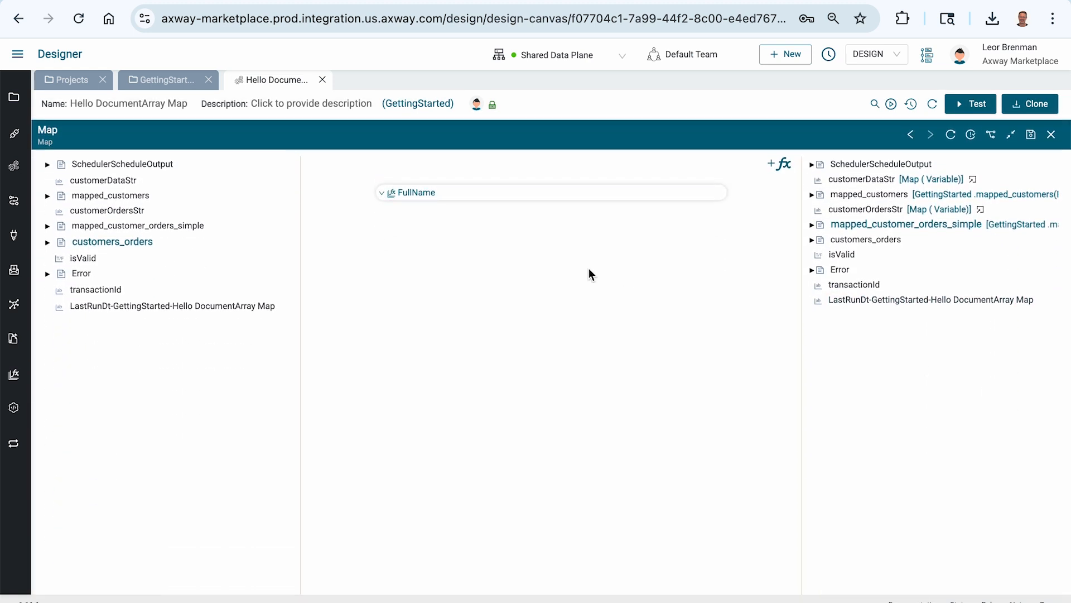
Step: Expand customers_orders and mapped_customer_orders_simple down to the orders and purchases fields to examine their mappings
{"action": "left_click", "coordinate": [47, 242]}
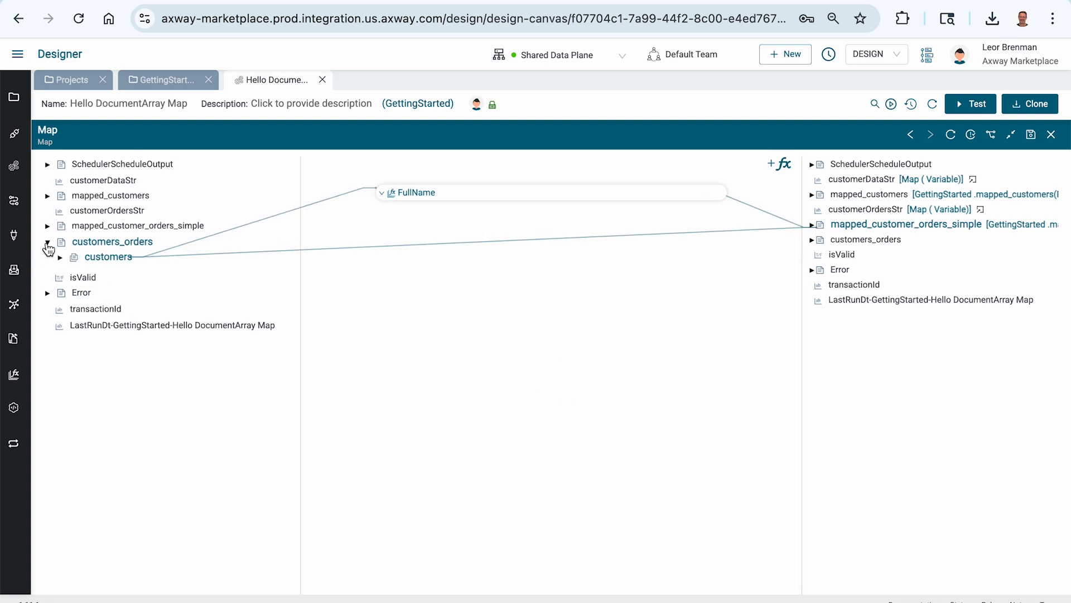
{"action": "left_click", "coordinate": [60, 257]}
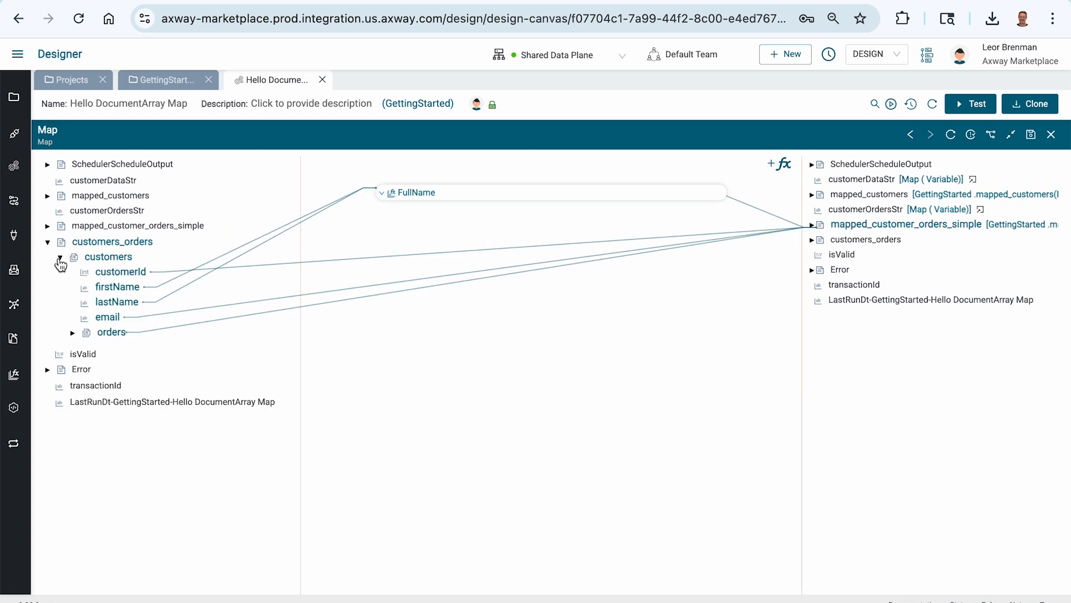
{"action": "left_click", "coordinate": [72, 333]}
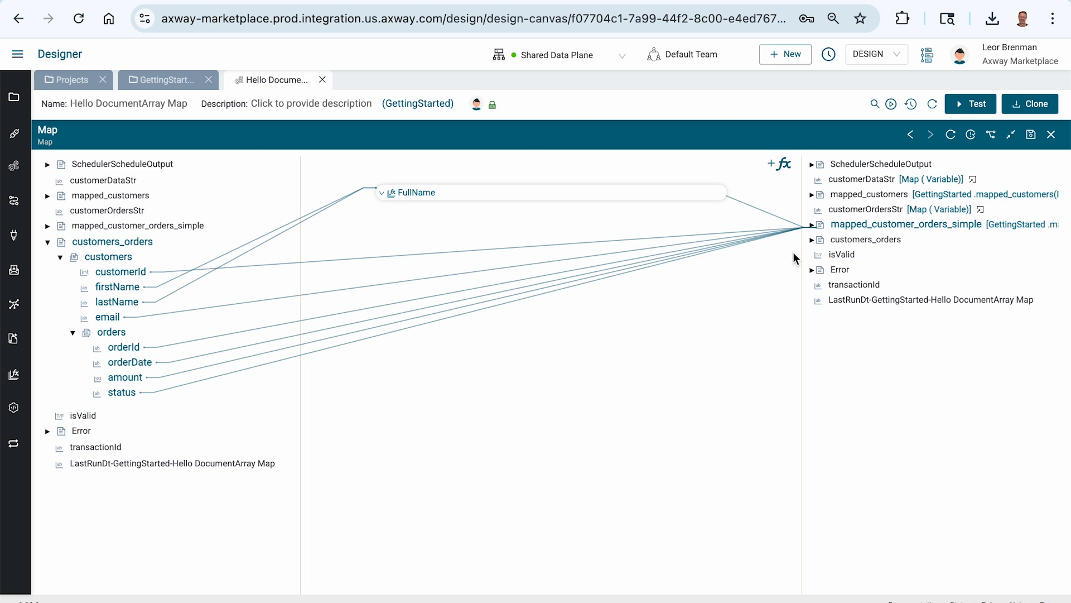
{"action": "left_click", "coordinate": [811, 225]}
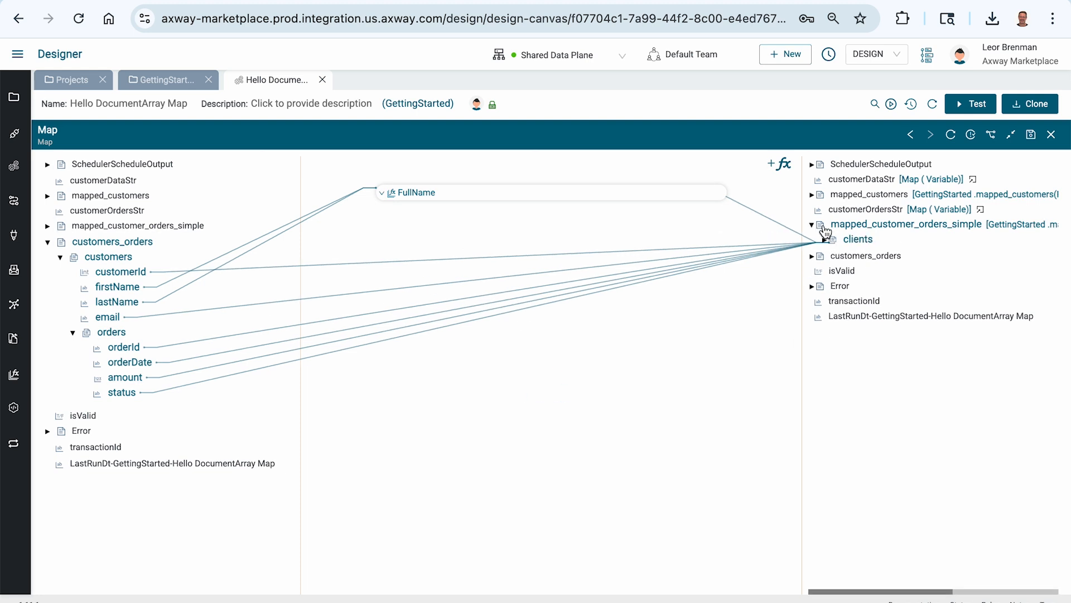
{"action": "left_click", "coordinate": [825, 240]}
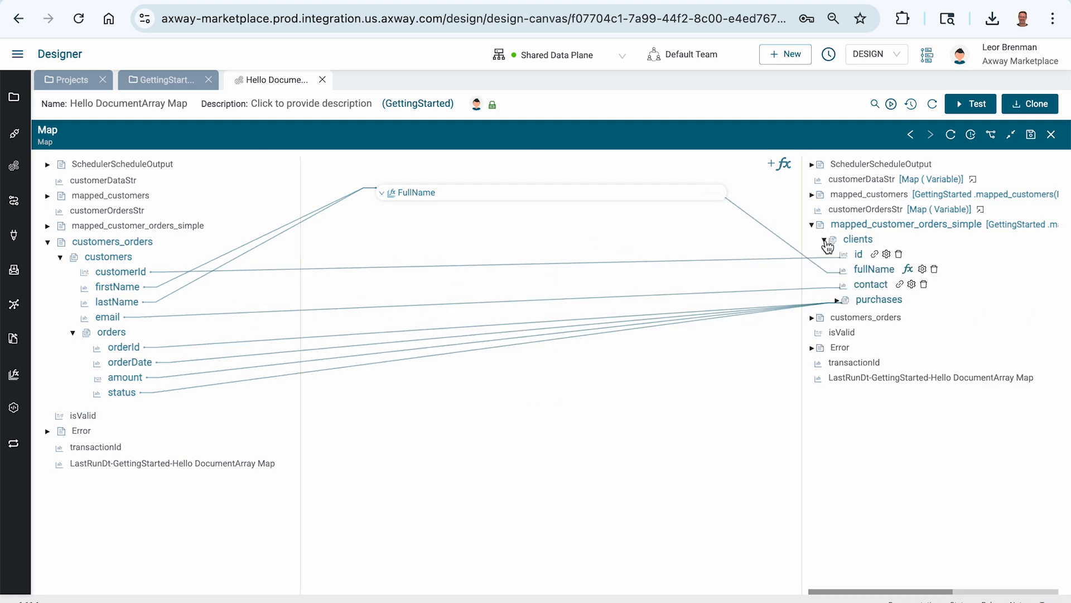
{"action": "left_click", "coordinate": [837, 301]}
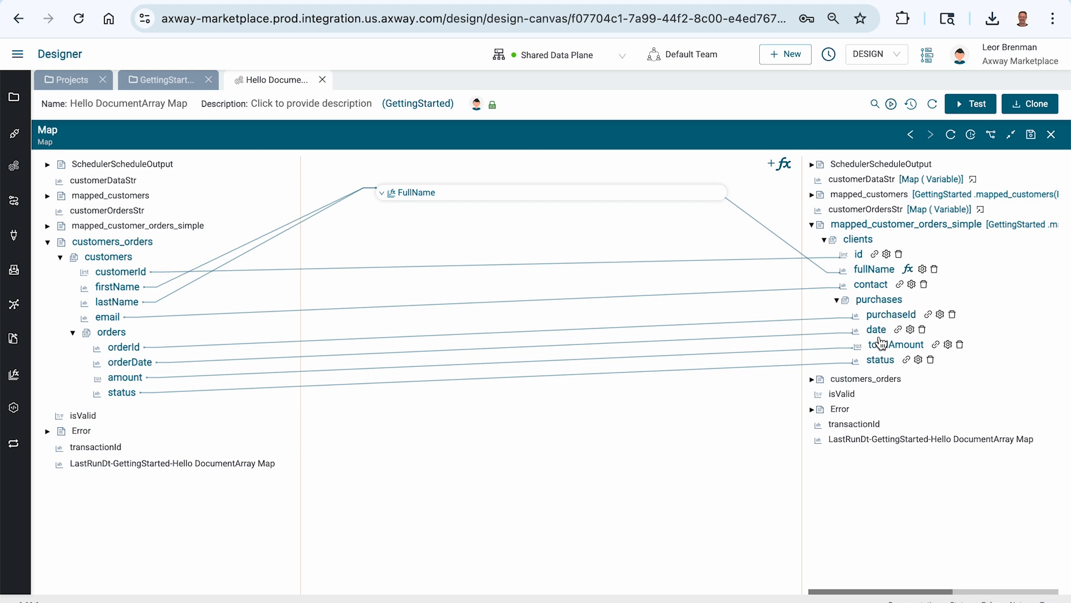
Step: Switch to Finder and check the source structure in customers_orders.json again
{"action": "key", "text": "super+Tab"}
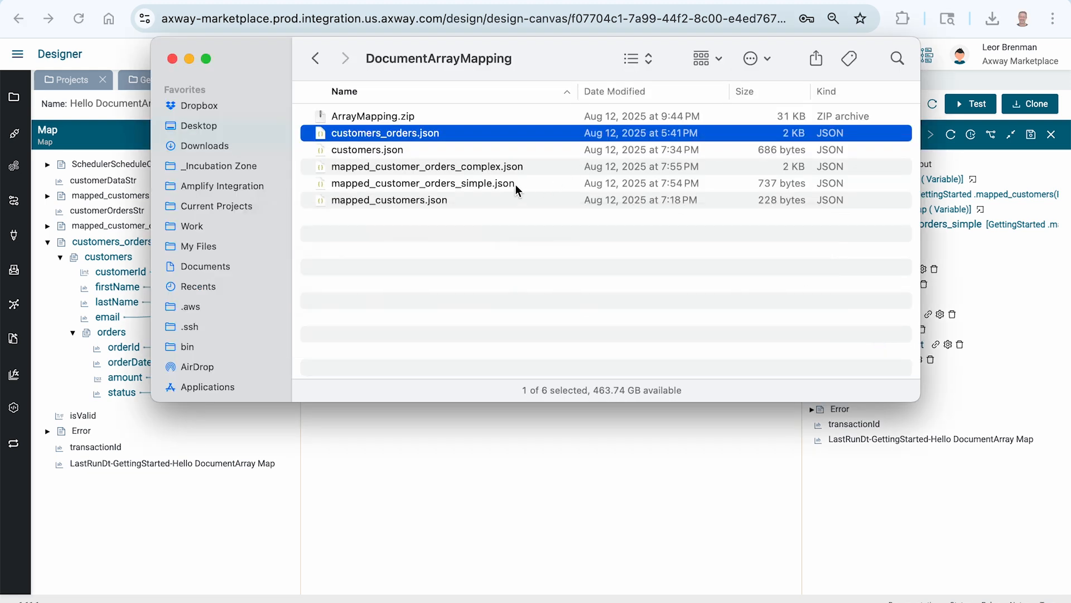
{"action": "key", "text": "space"}
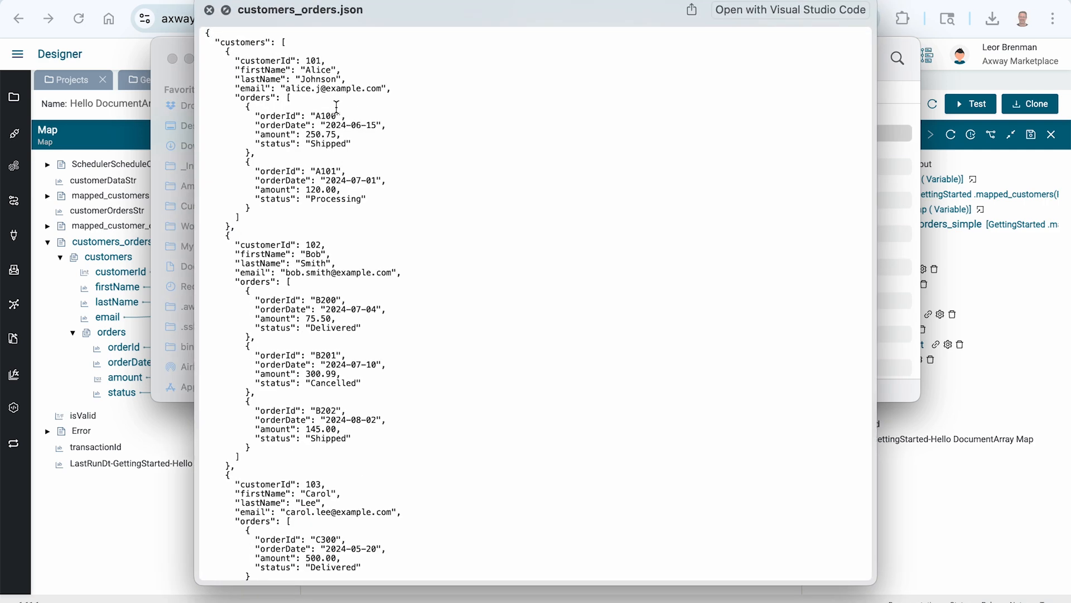
{"action": "key", "text": "space"}
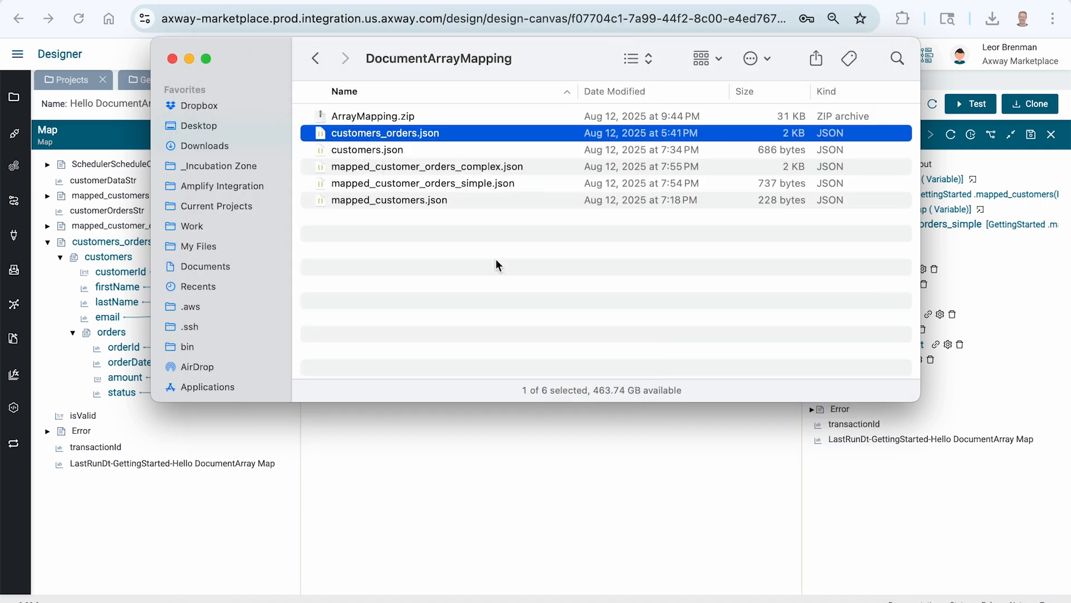
Step: Preview mapped_customer_orders_complex.json and examine how each client's orders are grouped into shipped, delivered and cancelled arrays
{"action": "left_click", "coordinate": [468, 166]}
{"action": "key", "text": "space"}
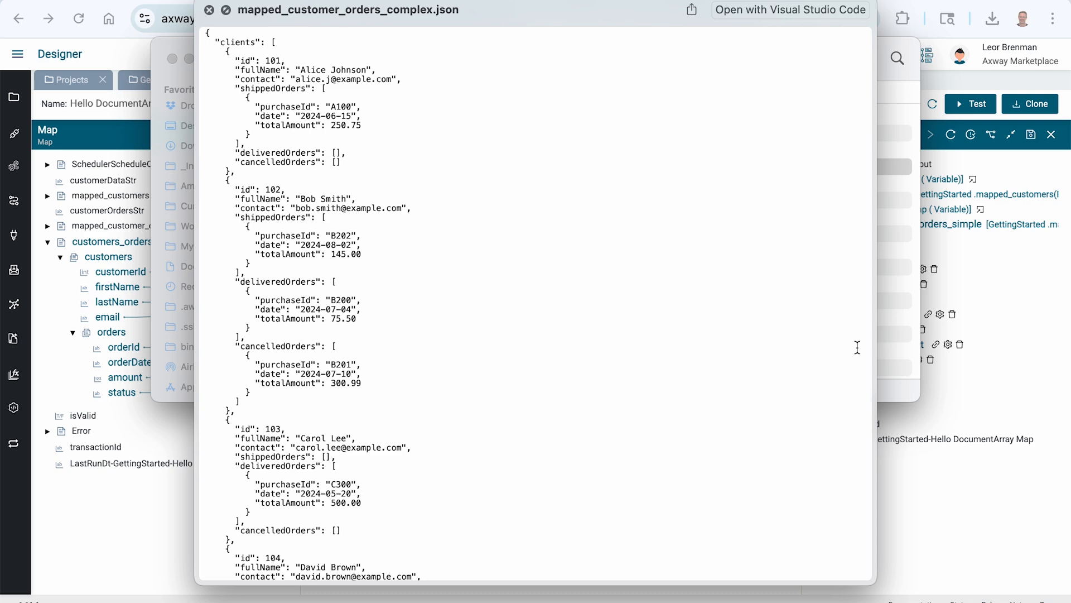
{"action": "key", "text": "super+Tab"}
{"action": "key", "text": "super+Tab"}
{"action": "scroll", "coordinate": [284, 359], "scroll_direction": "down", "scroll_amount": 5}
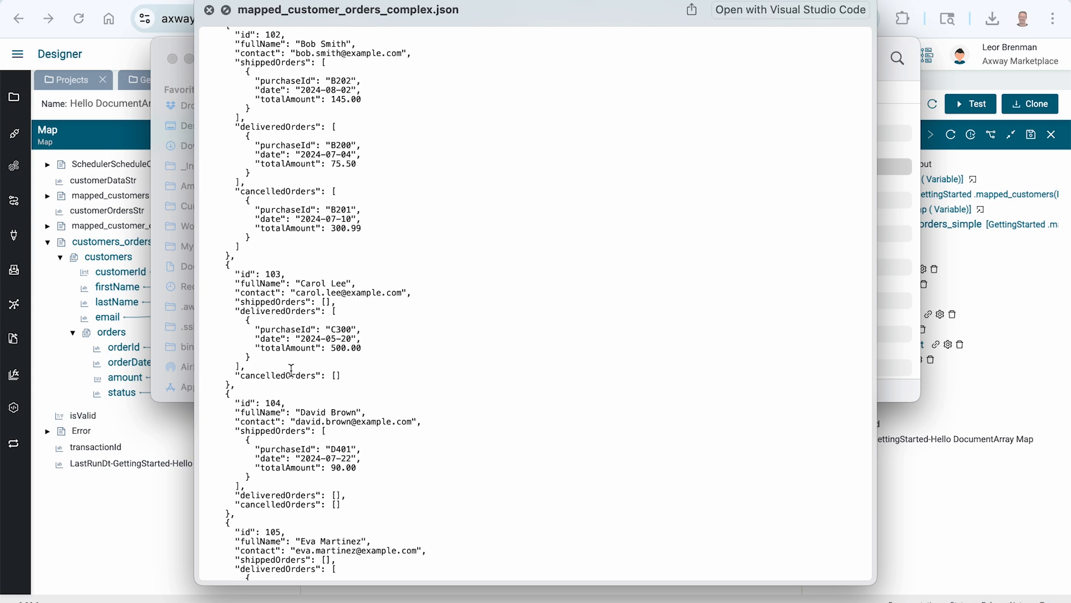
{"action": "scroll", "coordinate": [291, 370], "scroll_direction": "down", "scroll_amount": 2}
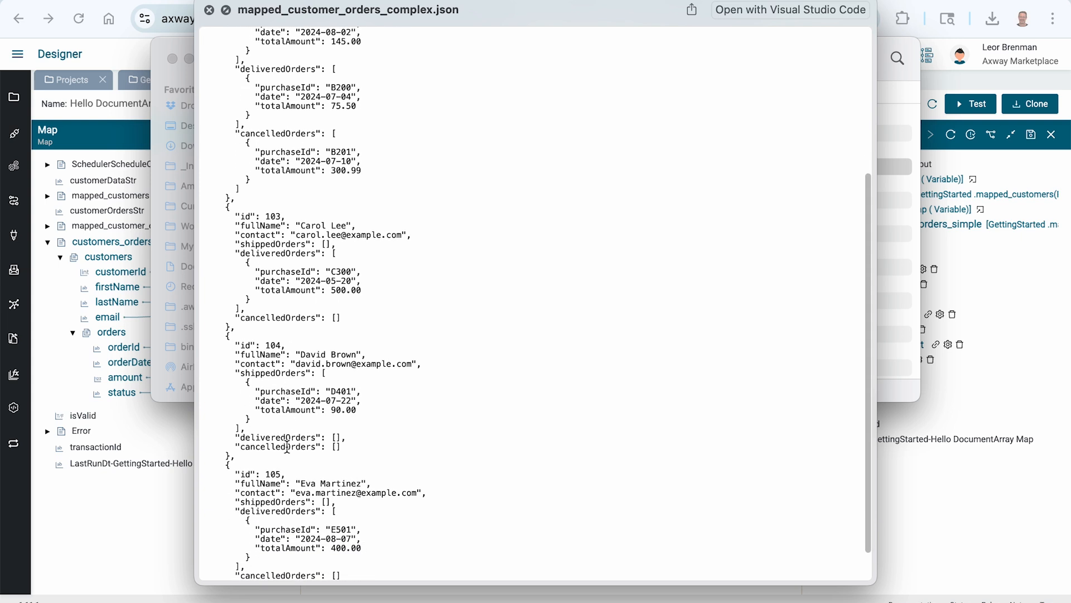
{"action": "scroll", "coordinate": [332, 433], "scroll_direction": "down", "scroll_amount": 2}
{"action": "scroll", "coordinate": [332, 433], "scroll_direction": "up", "scroll_amount": 9}
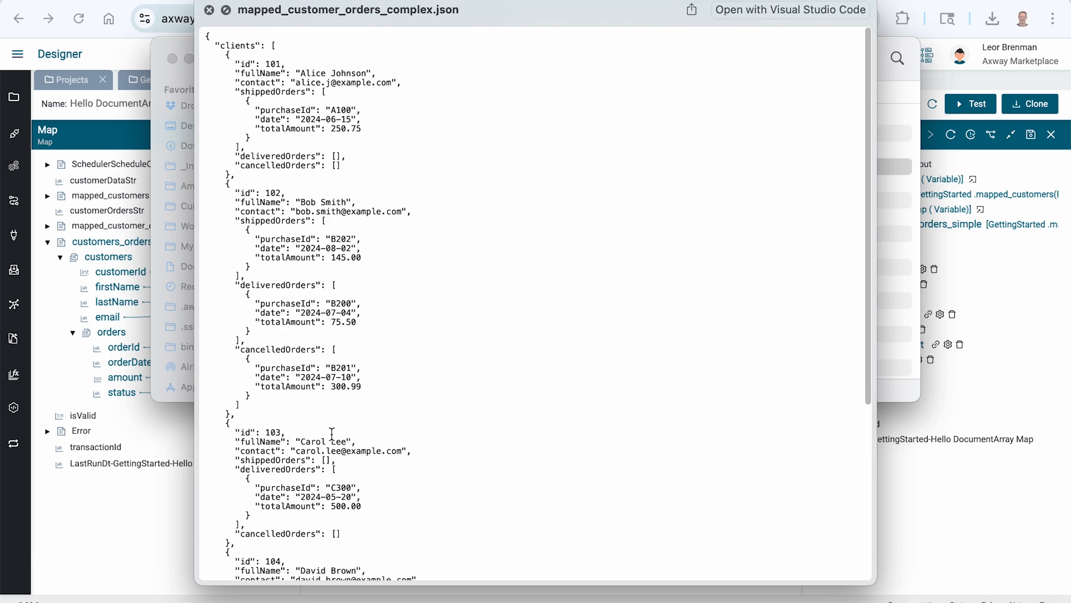
{"action": "key", "text": "space"}
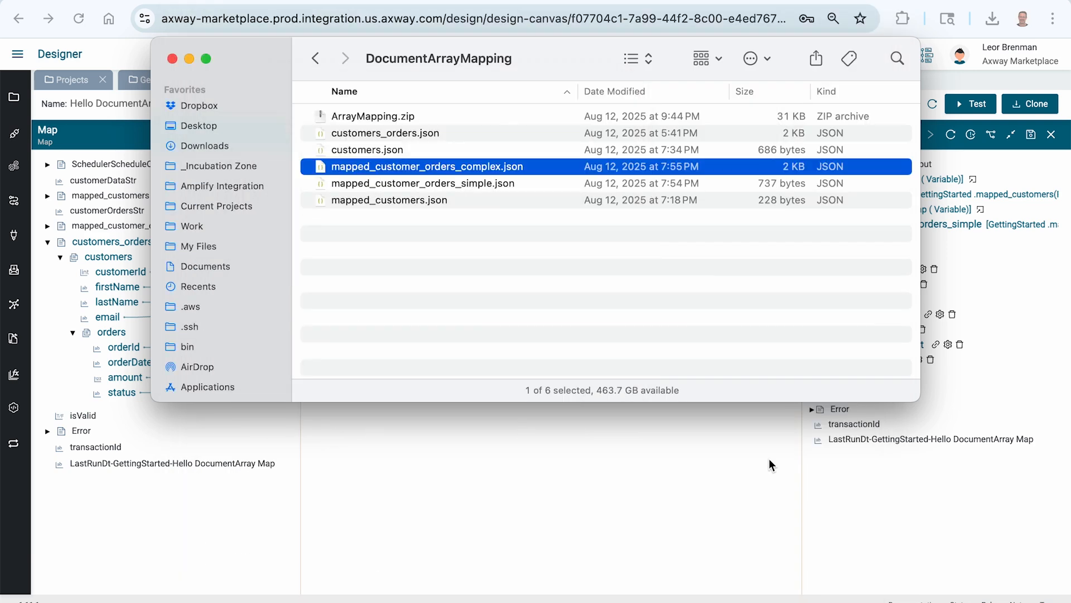
Step: Return to the Designer, close the last Map and inspect the value set for customerOrdersStr in the first active Map
{"action": "left_click", "coordinate": [903, 518]}
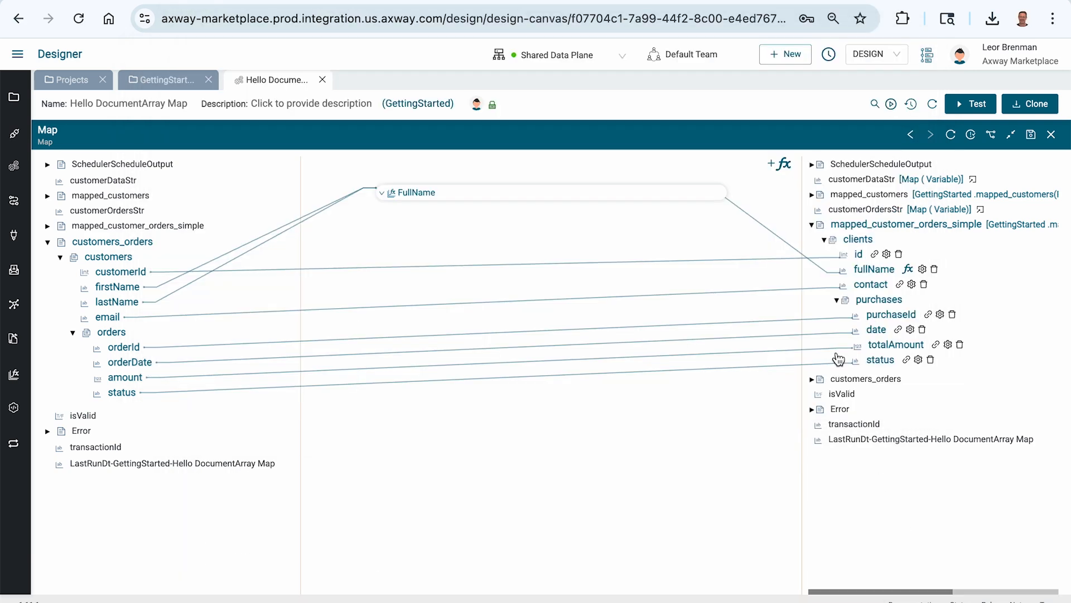
{"action": "left_click", "coordinate": [1051, 136]}
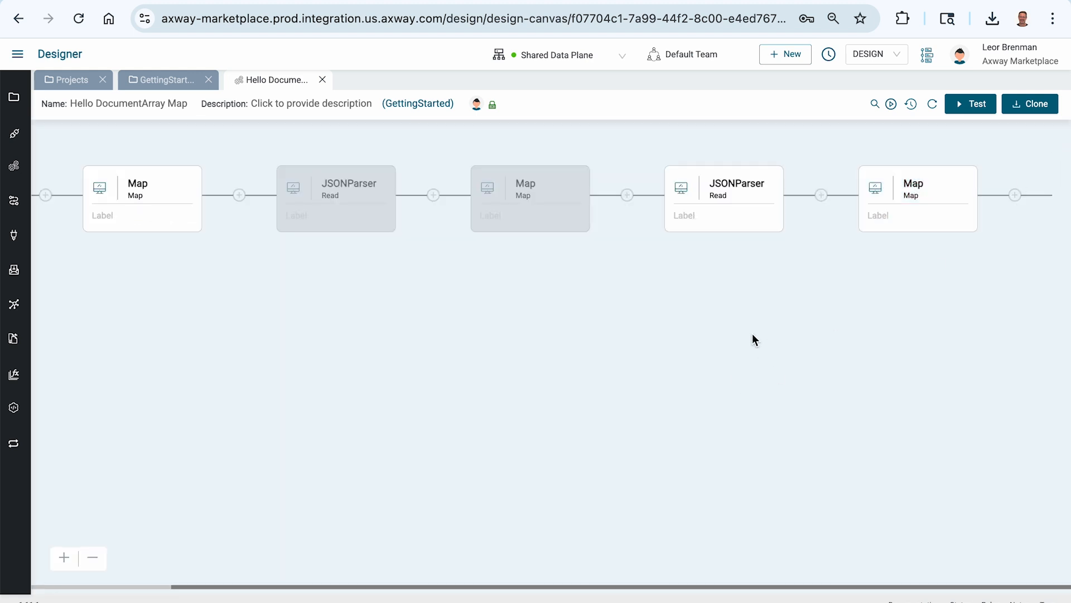
{"action": "left_click", "coordinate": [138, 192]}
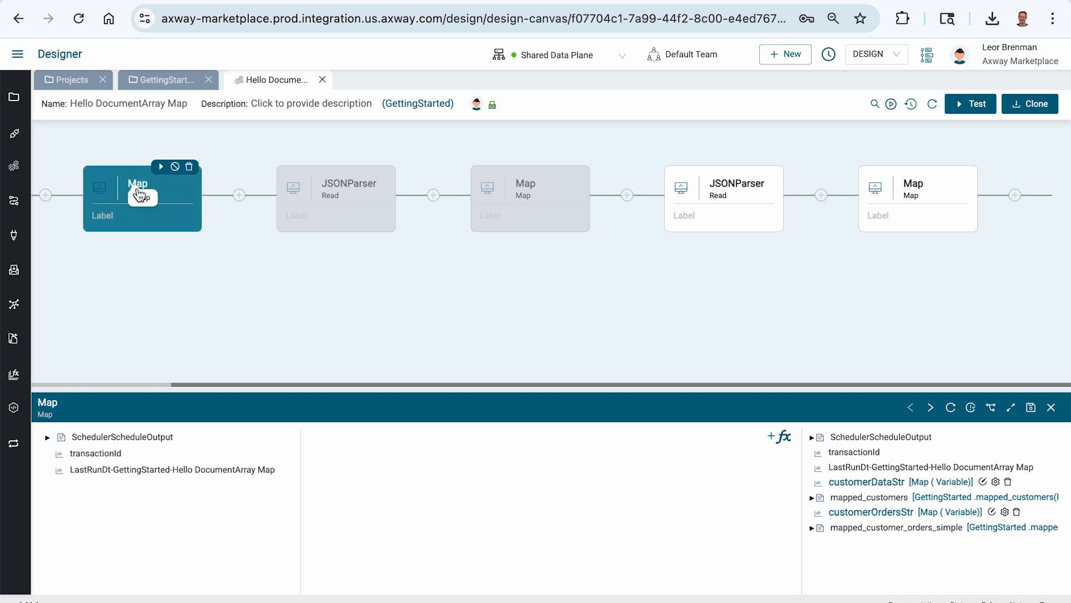
{"action": "left_click", "coordinate": [1013, 409]}
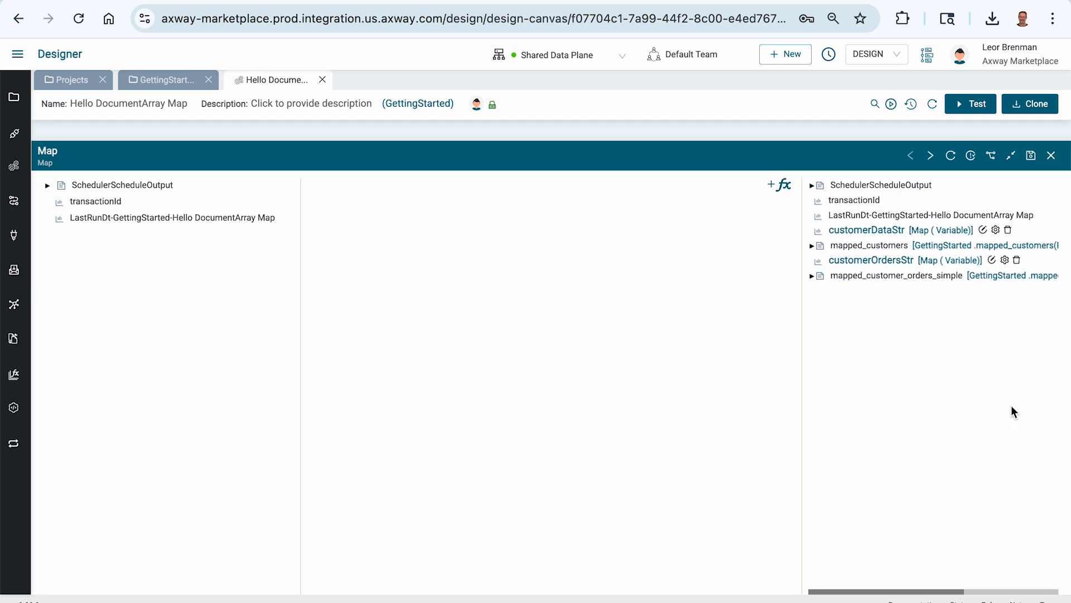
{"action": "mouse_move", "coordinate": [993, 240]}
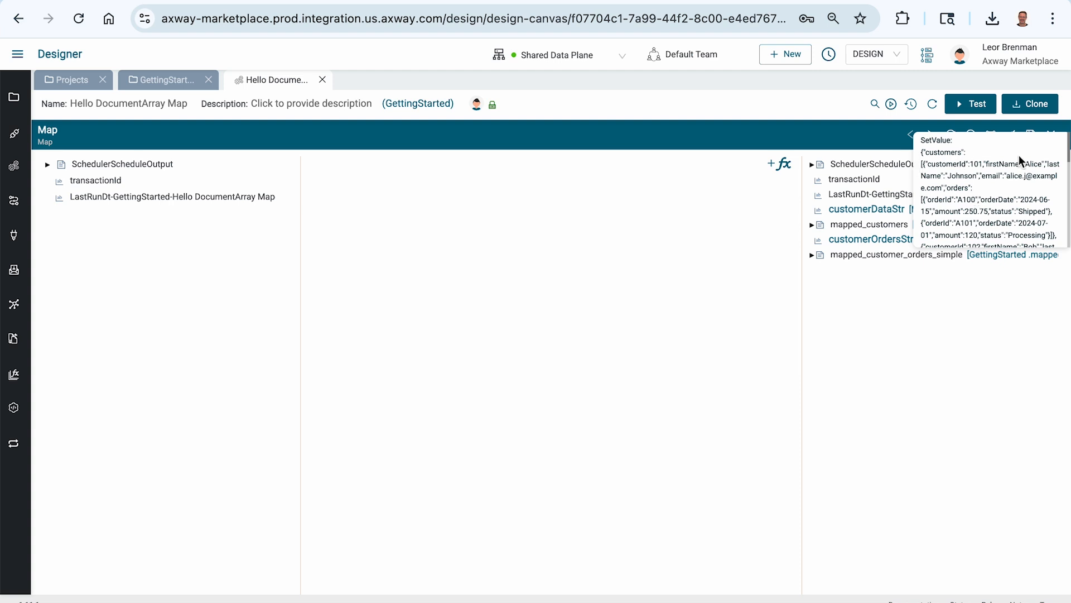
Step: Open the active JSONParser Read component and expand its customers_orders output down to the fields under orders
{"action": "left_click", "coordinate": [931, 135]}
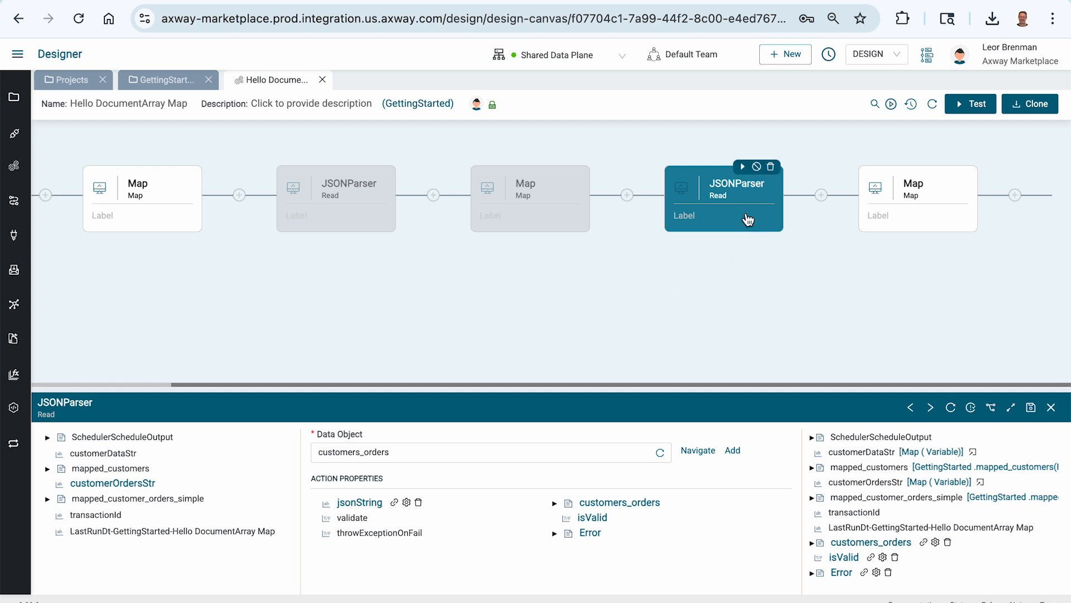
{"action": "left_click", "coordinate": [1011, 407]}
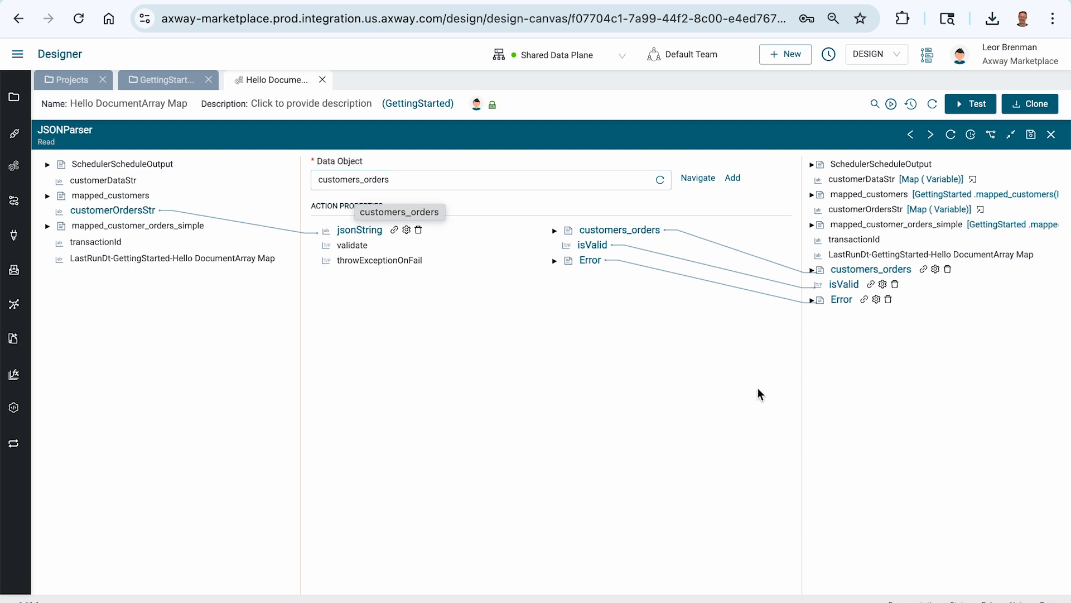
{"action": "left_click", "coordinate": [811, 270]}
{"action": "left_click", "coordinate": [825, 285]}
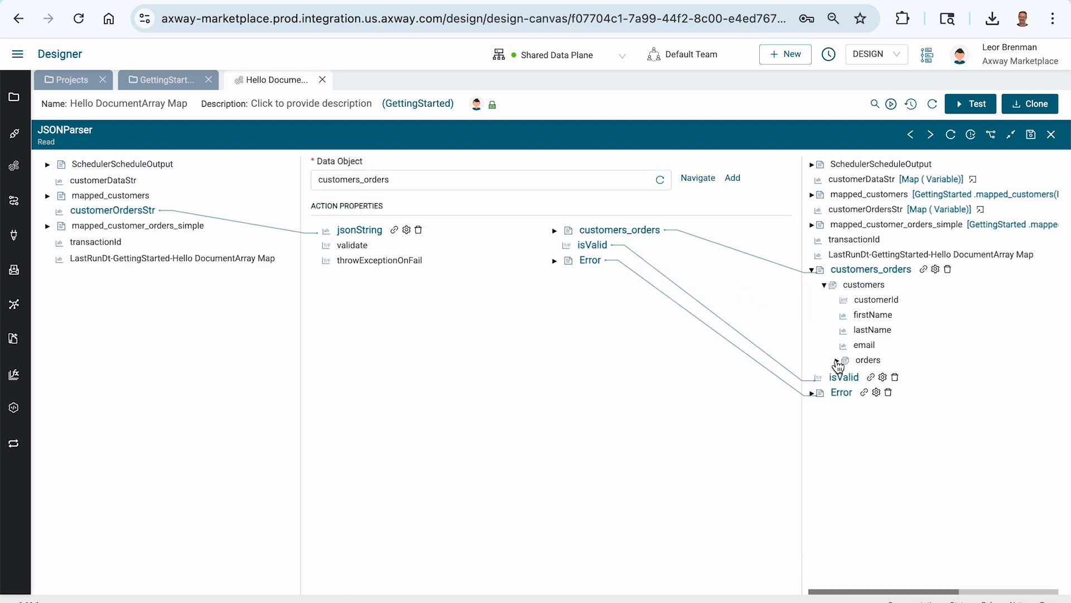
{"action": "left_click", "coordinate": [837, 361]}
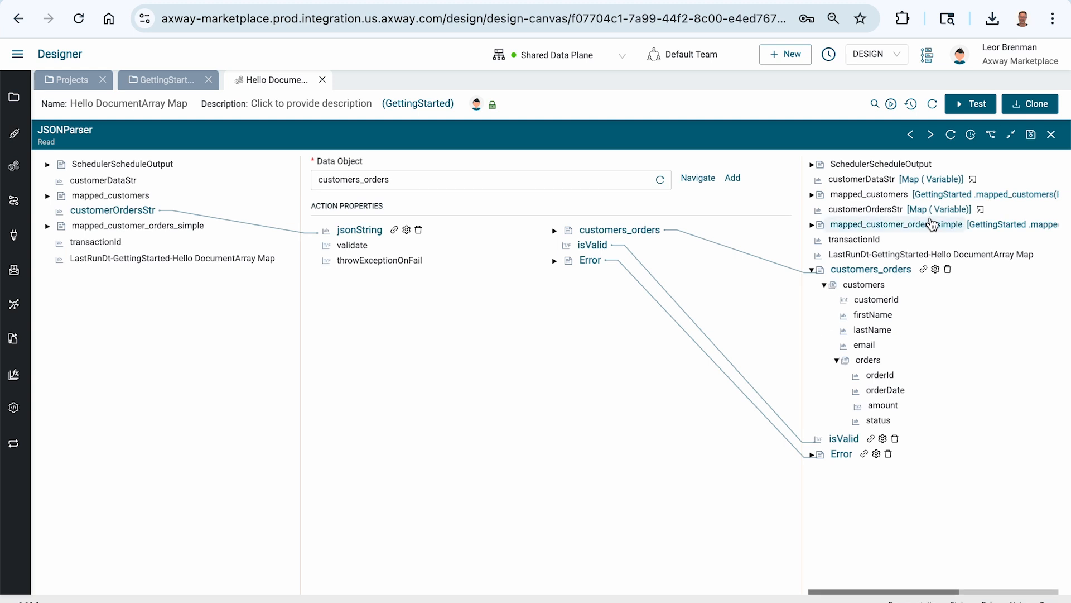
Step: Go back to the first Map and copy the file name mapped_customer_orders_complex from Finder, without its extension
{"action": "left_click", "coordinate": [910, 134]}
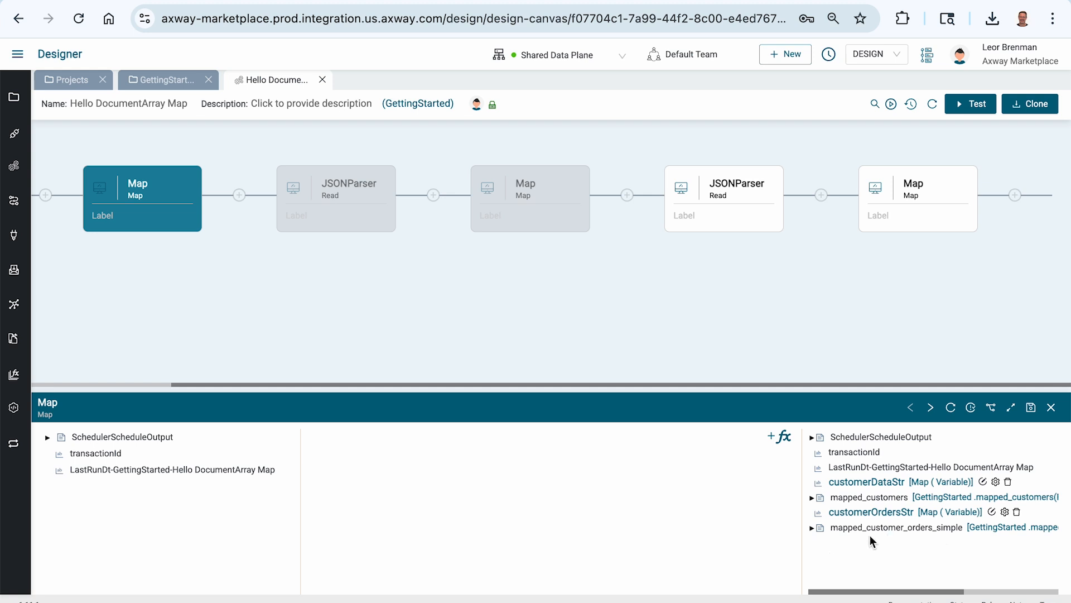
{"action": "key", "text": "super+Tab"}
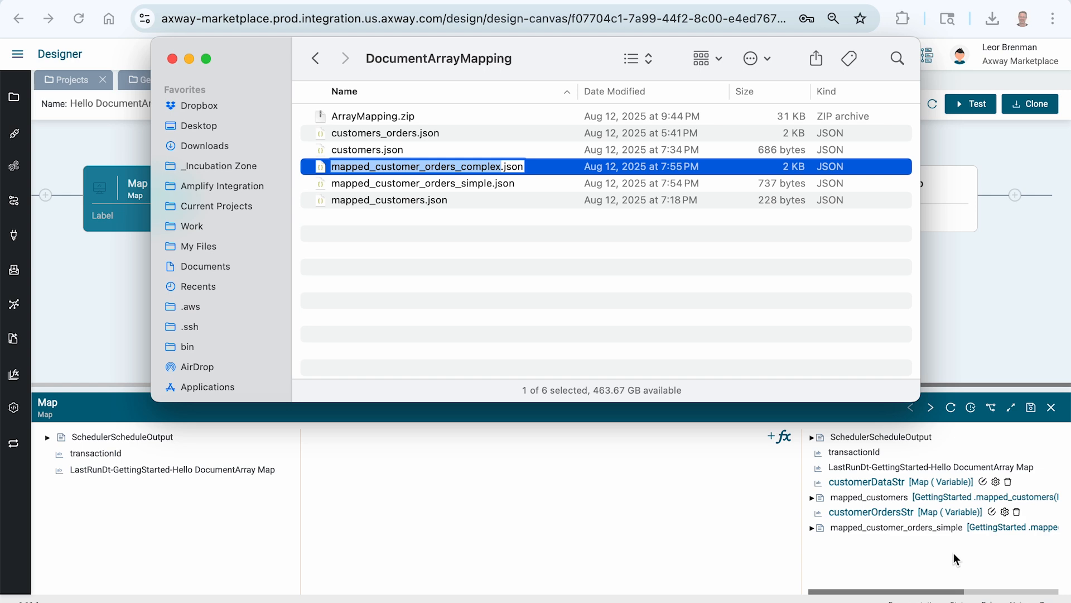
{"action": "left_click", "coordinate": [716, 535]}
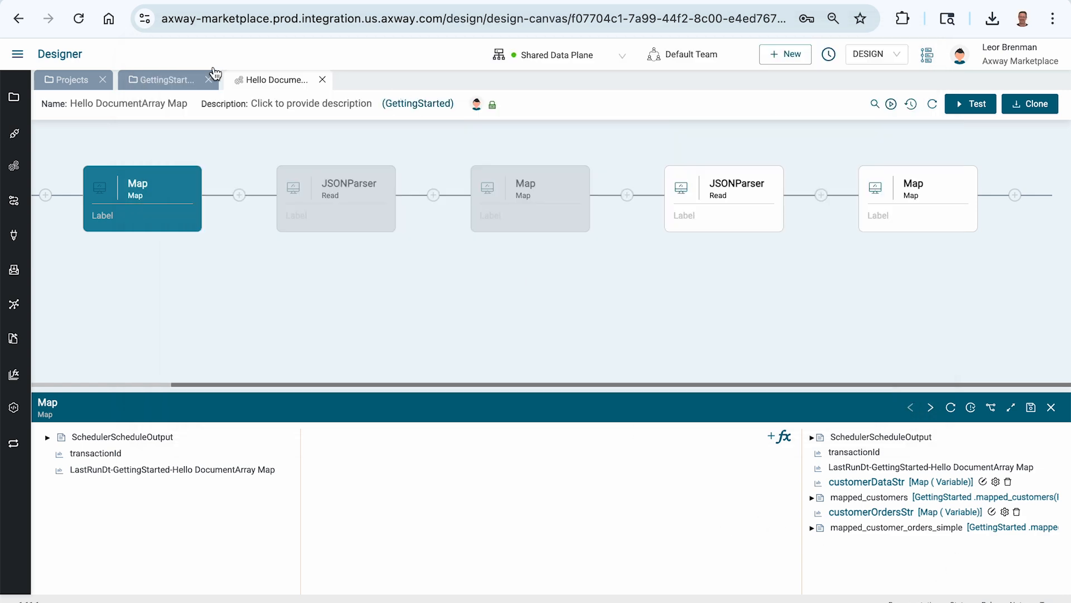
Step: Start a new data object named mapped_customer_orders_complex in the GettingStarted project
{"action": "left_click", "coordinate": [159, 81]}
{"action": "scroll", "coordinate": [692, 419], "scroll_direction": "down", "scroll_amount": 5}
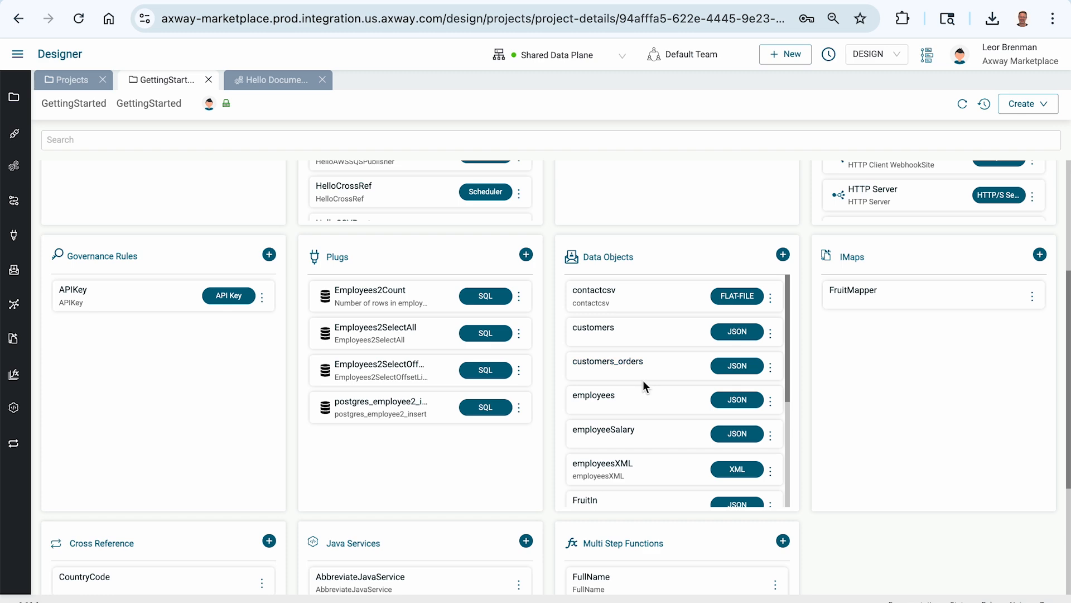
{"action": "scroll", "coordinate": [641, 375], "scroll_direction": "down", "scroll_amount": 4}
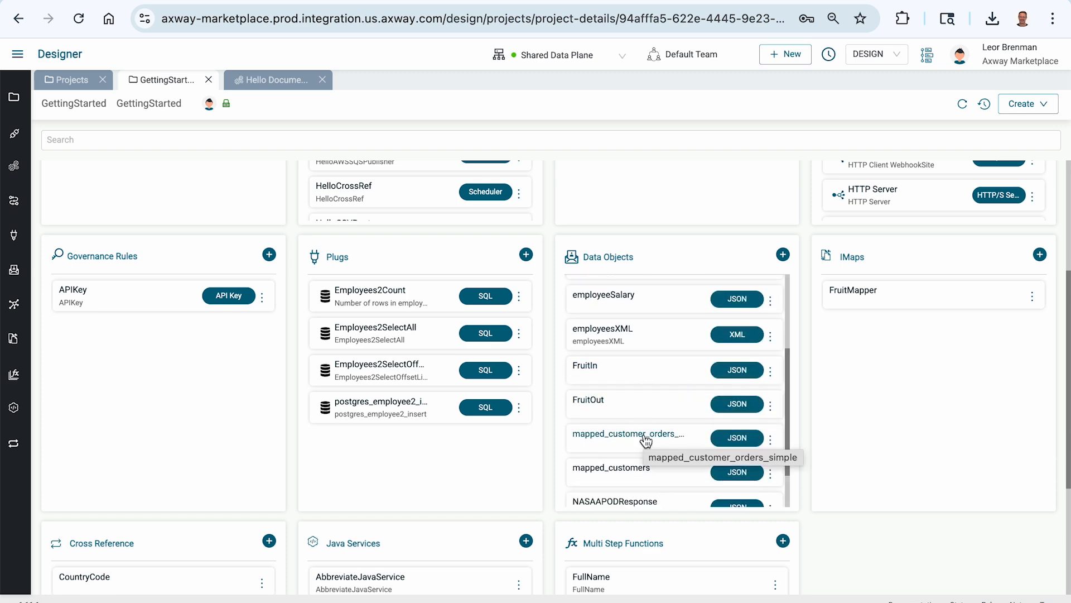
{"action": "left_click", "coordinate": [782, 254]}
{"action": "left_click", "coordinate": [498, 258]}
{"action": "type", "text": "mapped_customer_orders_complex"}
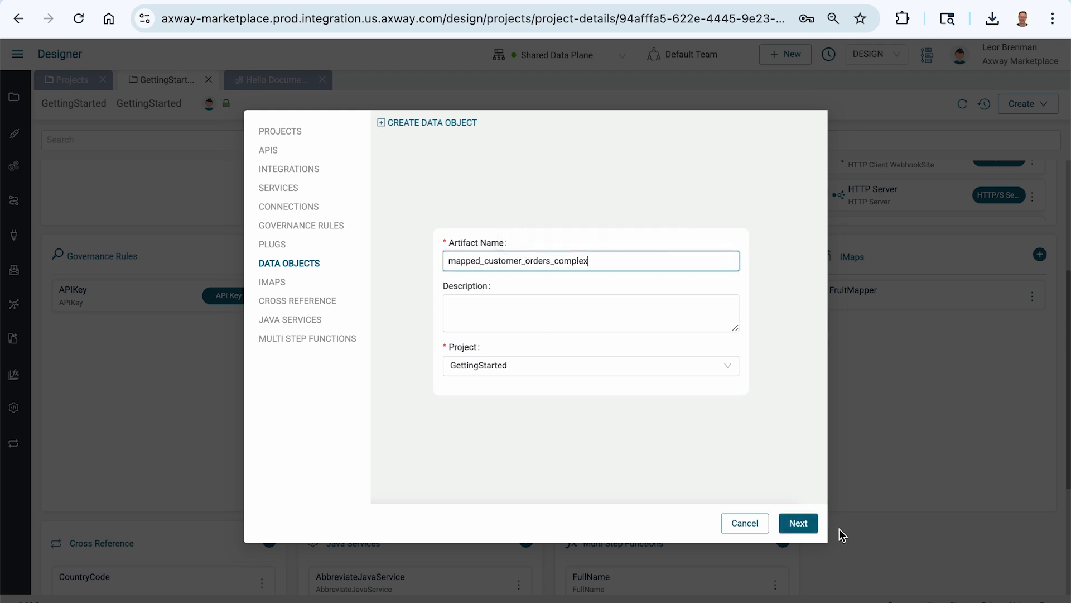
{"action": "left_click", "coordinate": [806, 523]}
Step: Create the data object in JSON SAMPLE format from the file mapped_customer_orders_complex.json
{"action": "left_click", "coordinate": [475, 319]}
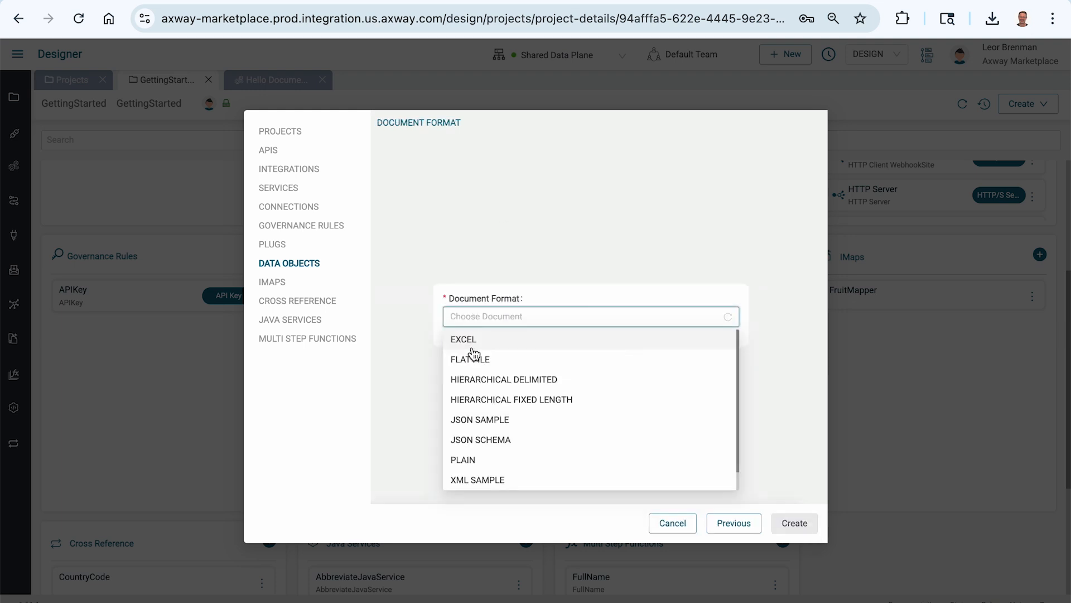
{"action": "left_click", "coordinate": [470, 419]}
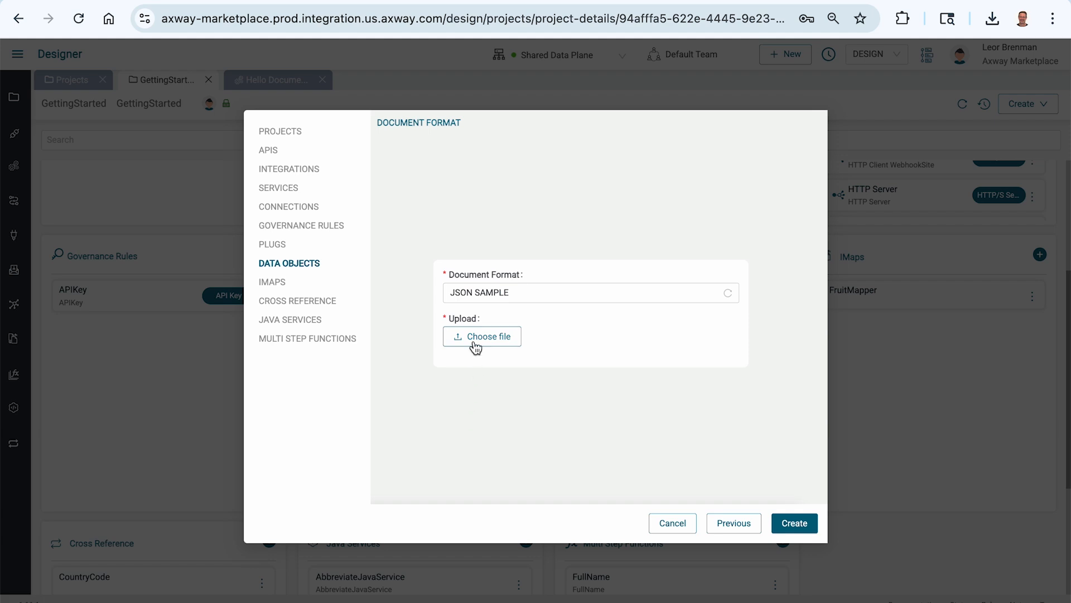
{"action": "left_click", "coordinate": [474, 338]}
{"action": "double_click", "coordinate": [320, 211]}
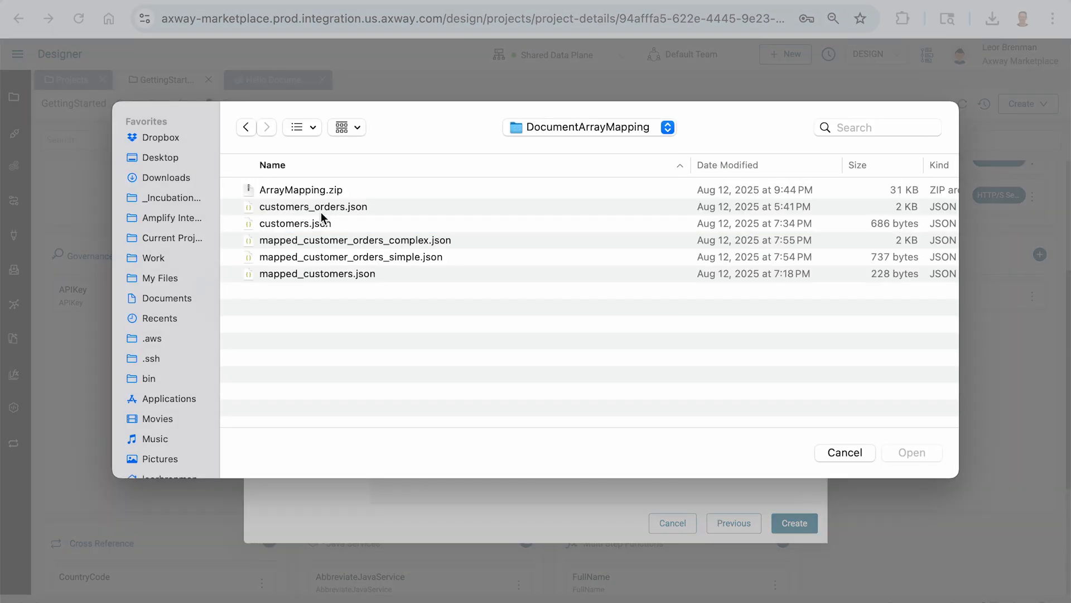
{"action": "double_click", "coordinate": [412, 241]}
{"action": "left_click", "coordinate": [793, 524]}
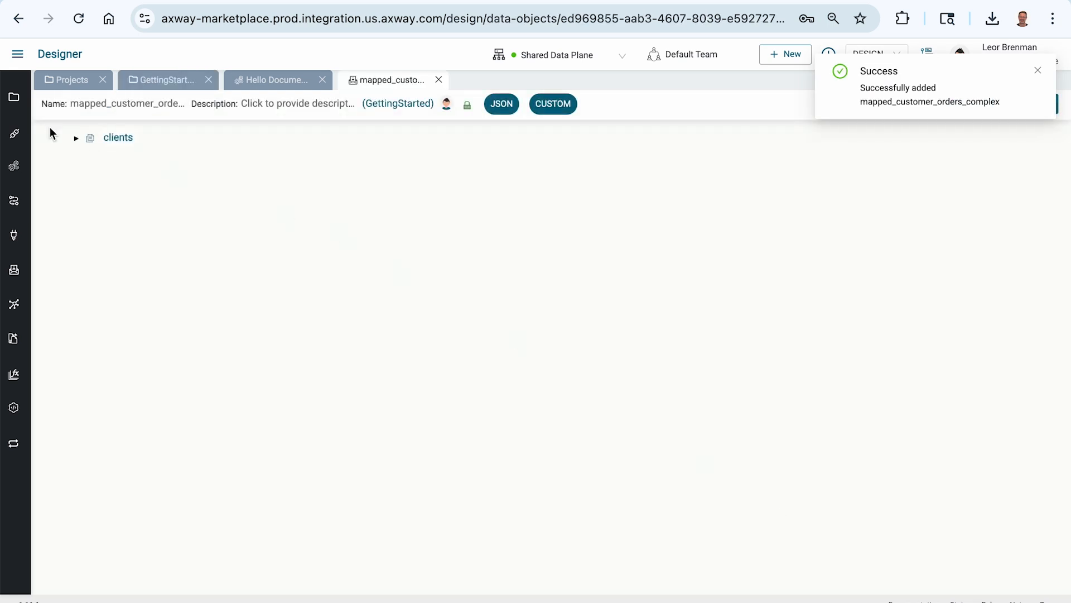
Step: Examine the fields under clients, shippedOrders and deliveredOrders in the new data object, and close it
{"action": "left_click", "coordinate": [76, 139]}
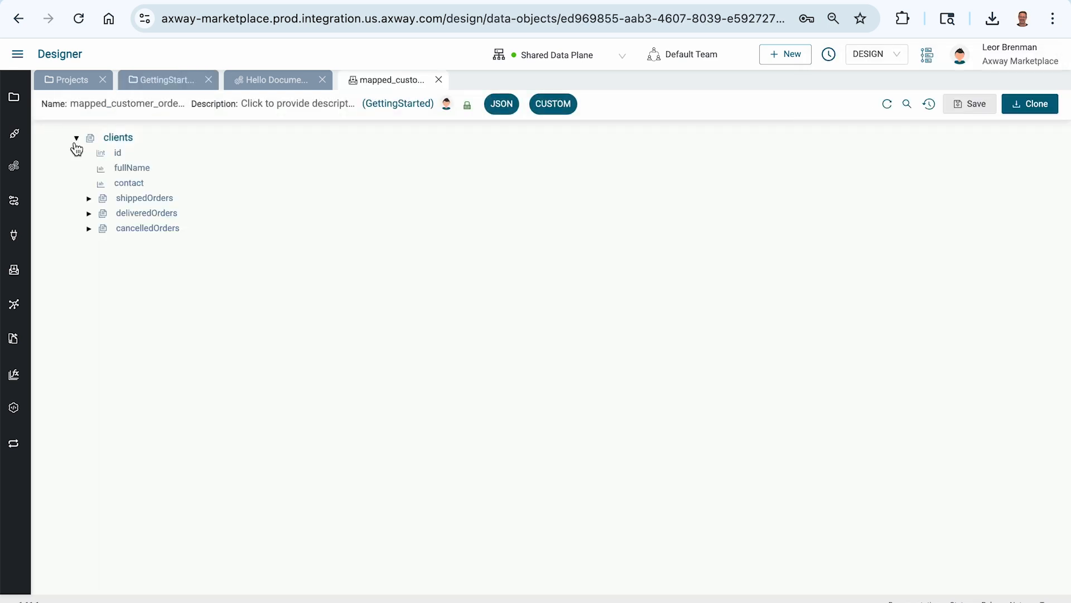
{"action": "left_click", "coordinate": [89, 199]}
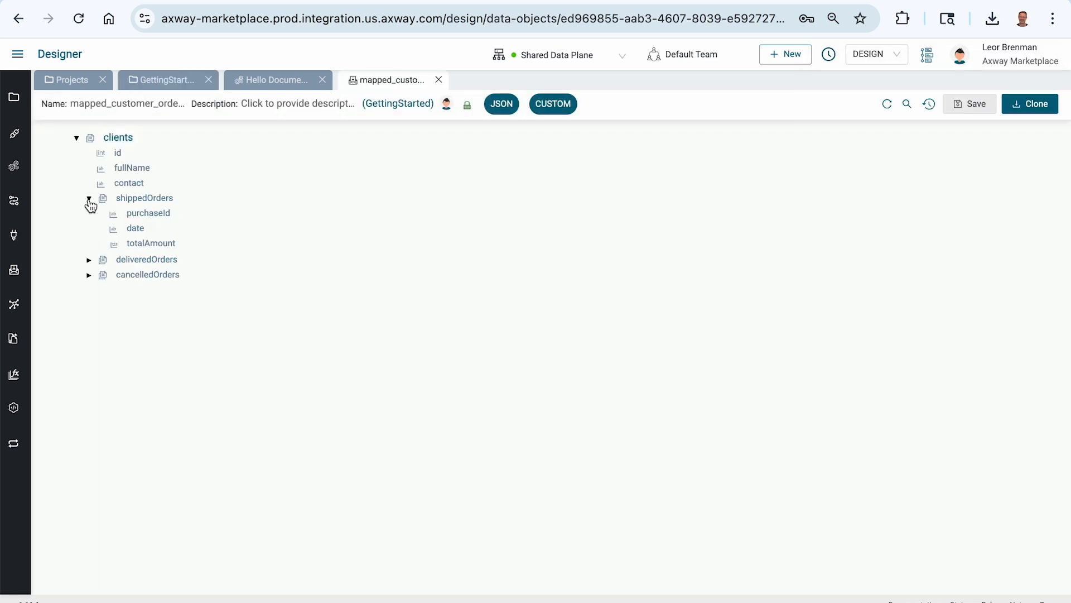
{"action": "left_click", "coordinate": [89, 259]}
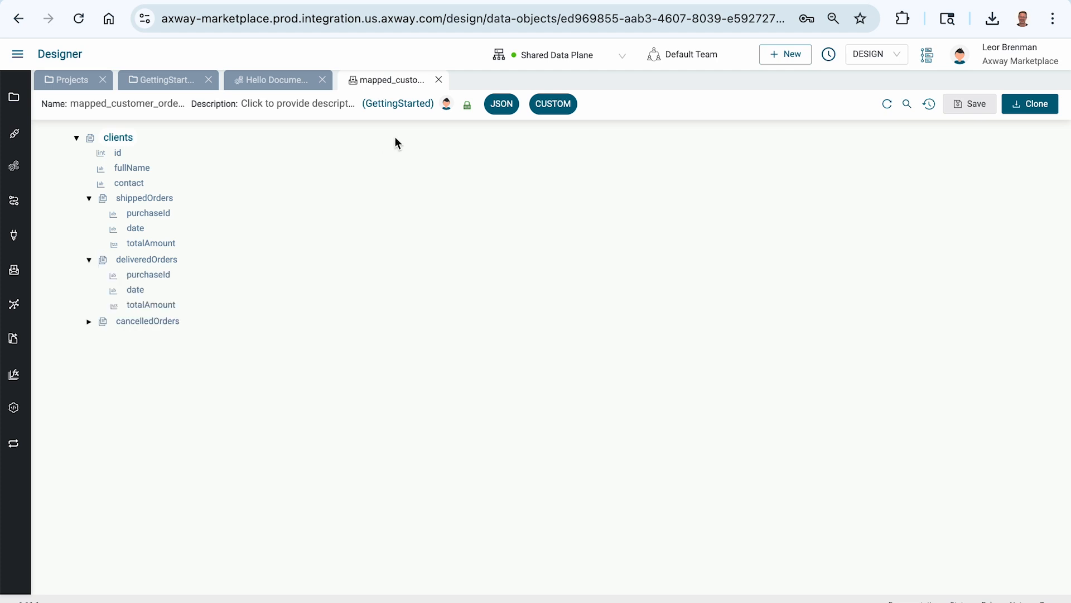
{"action": "left_click", "coordinate": [439, 80]}
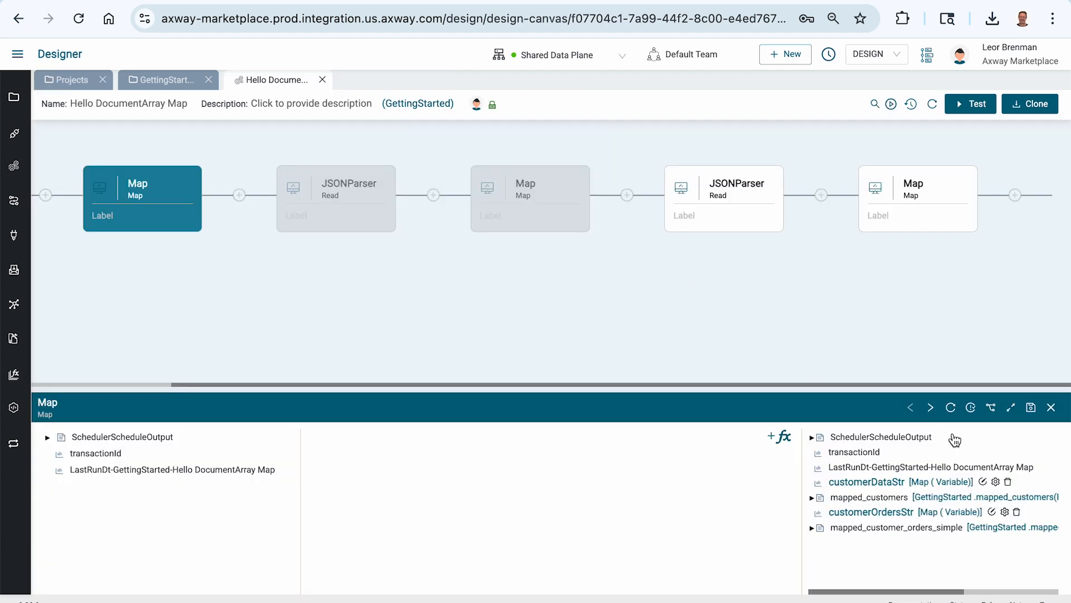
Step: Add a variable named mapped_customer_orders_complex to the first Map, based on the mapped_customer_orders_complex data object, and save the Map
{"action": "right_click", "coordinate": [856, 571]}
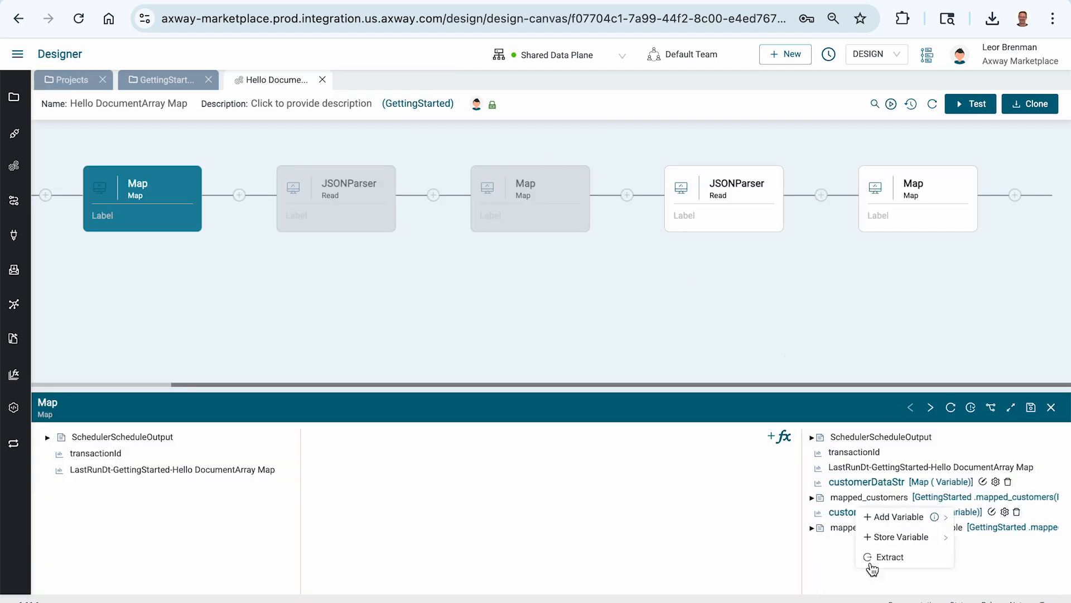
{"action": "mouse_move", "coordinate": [940, 518]}
{"action": "left_click", "coordinate": [984, 514]}
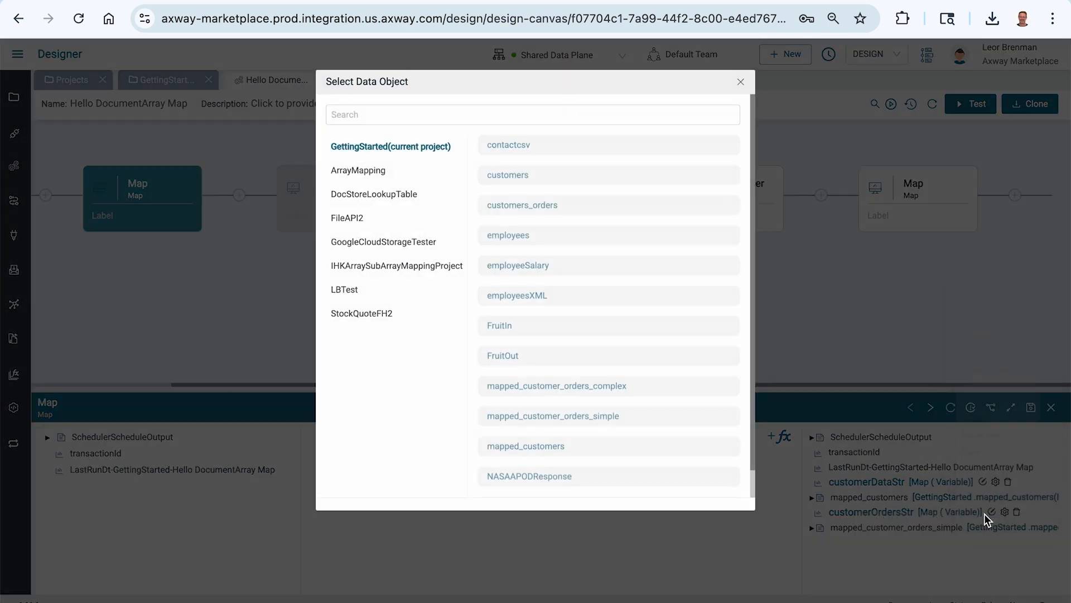
{"action": "left_click", "coordinate": [614, 385]}
{"action": "type", "text": "customer_orders_complex"}
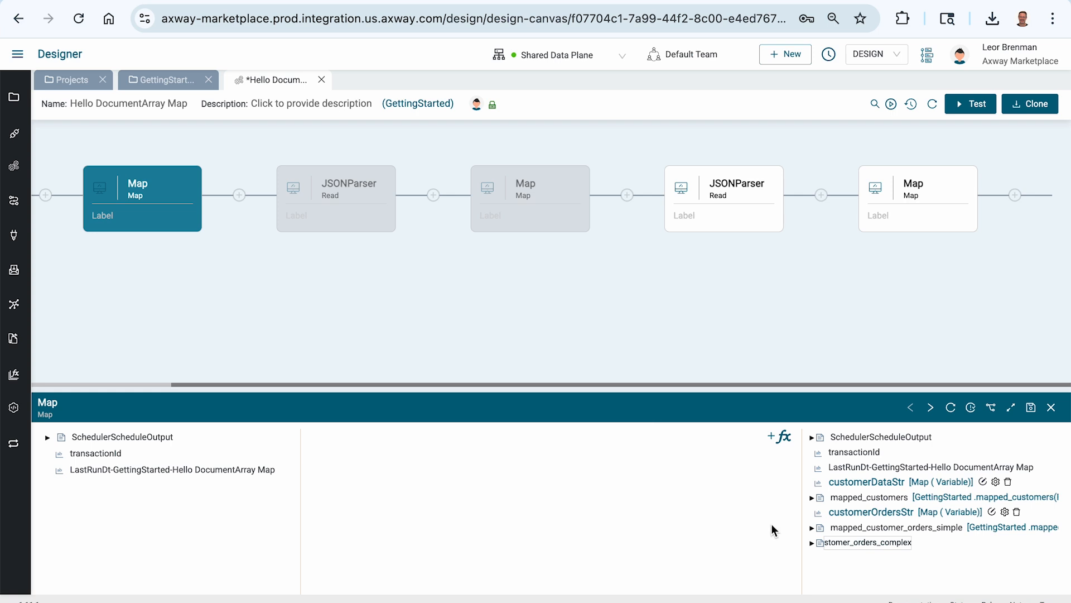
{"action": "left_click", "coordinate": [942, 577]}
{"action": "left_click", "coordinate": [1032, 409]}
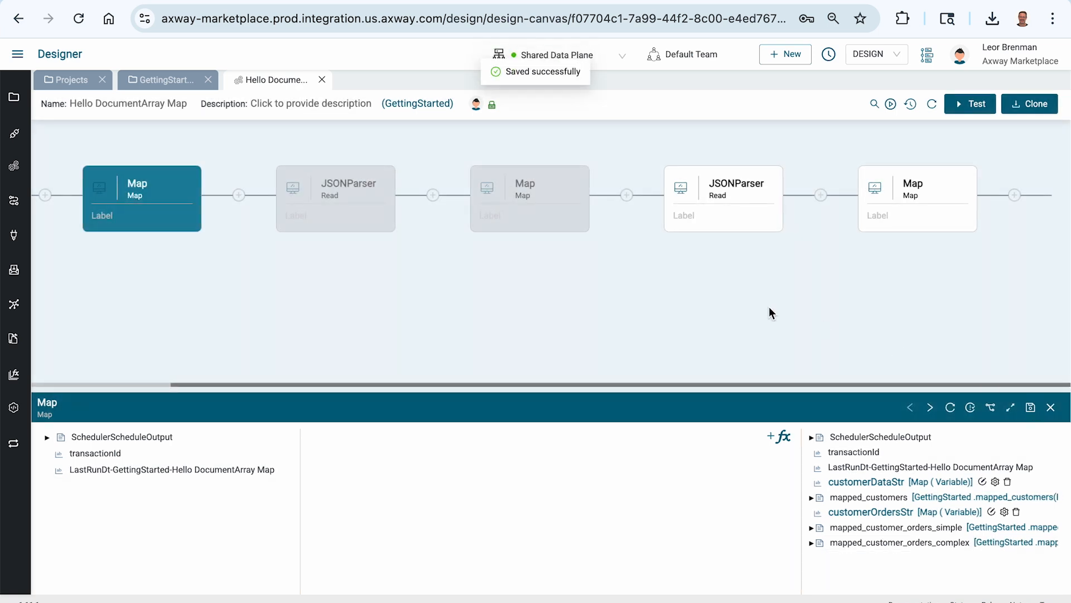
Step: Disable the last Map, keep the second JSONParser Read component enabled, and open it to check its data object
{"action": "mouse_move", "coordinate": [736, 192]}
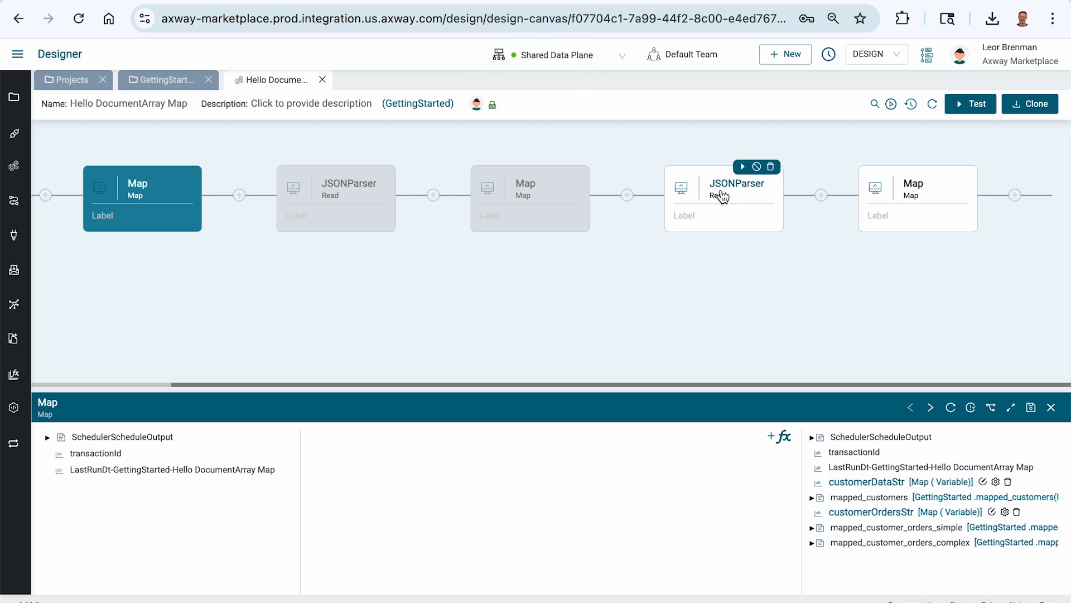
{"action": "left_click", "coordinate": [757, 166]}
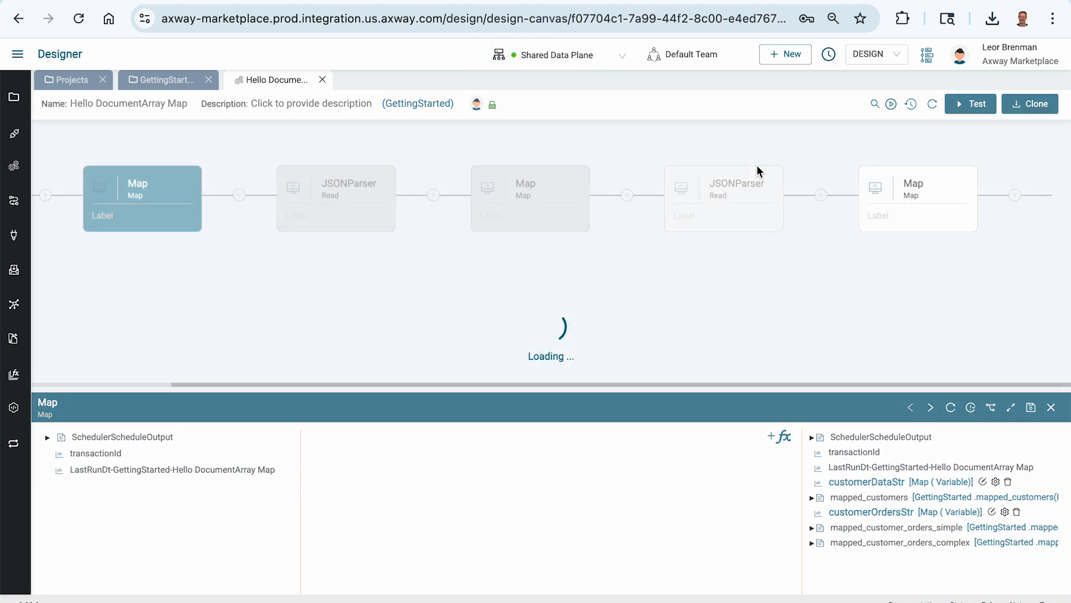
{"action": "left_click", "coordinate": [951, 167]}
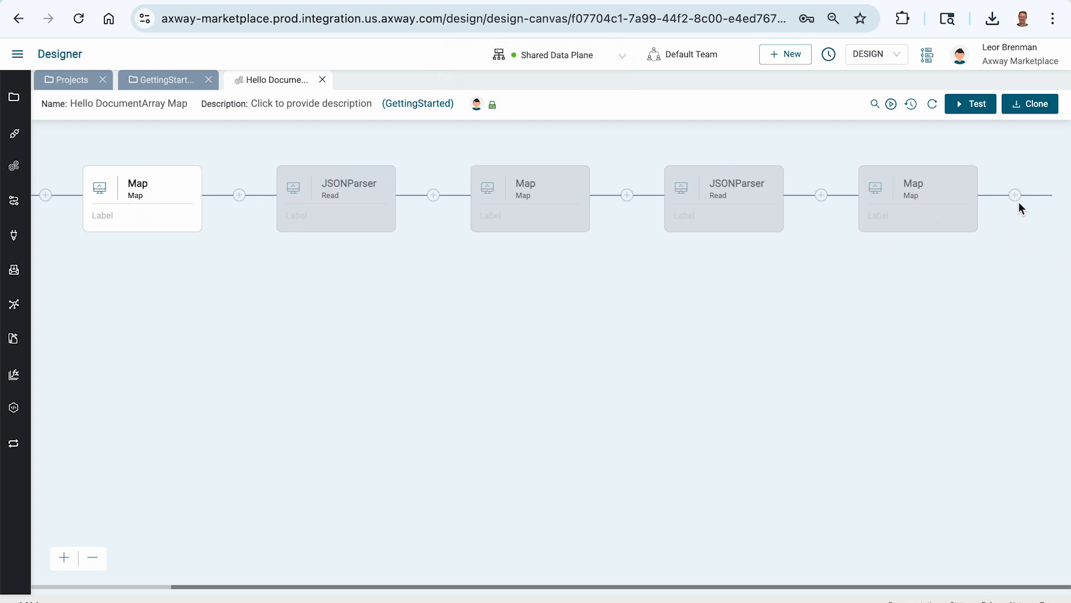
{"action": "left_click", "coordinate": [756, 167]}
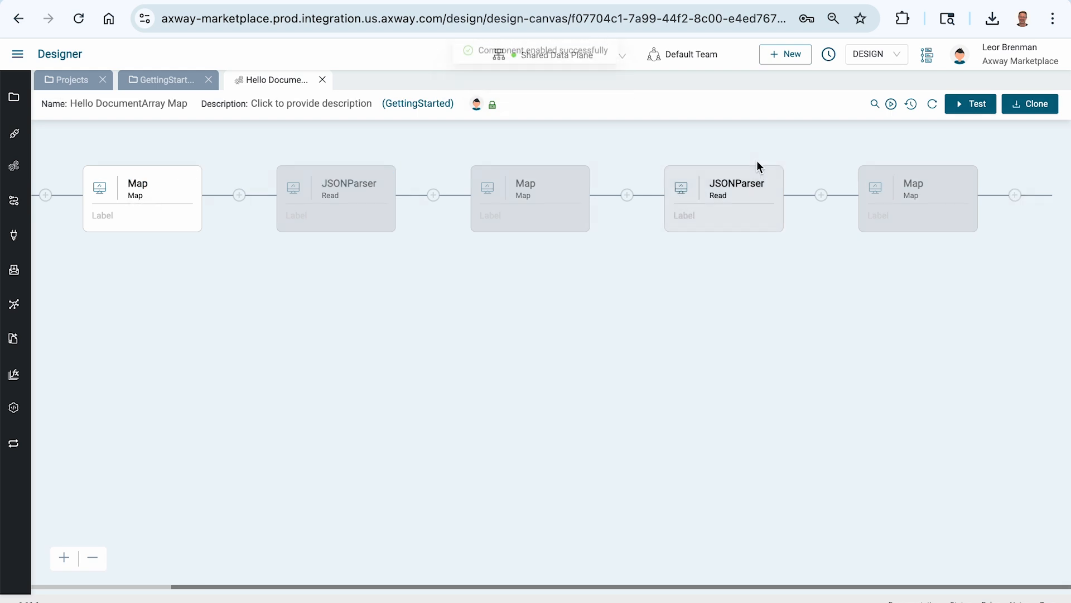
{"action": "left_click", "coordinate": [708, 190]}
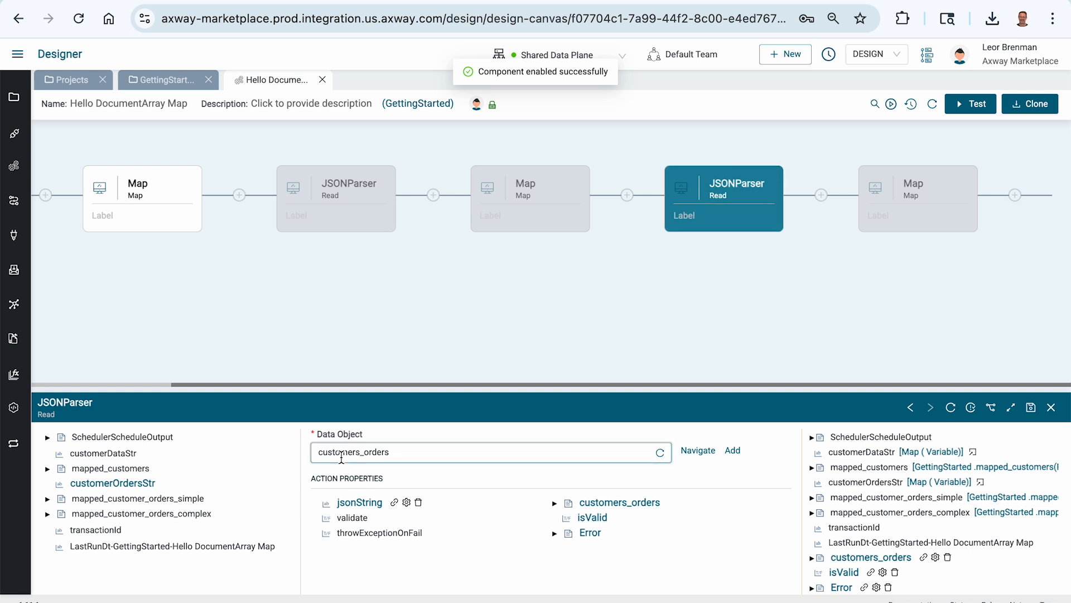
Step: Add a DataMapper iMap component at the end of the integration, after the disabled last Map
{"action": "mouse_move", "coordinate": [931, 189]}
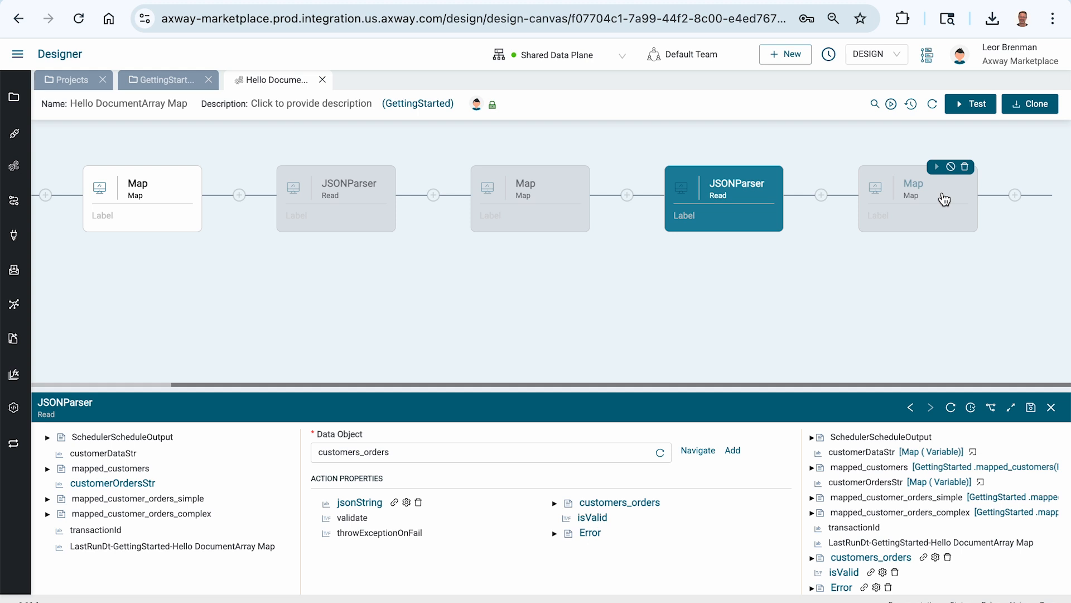
{"action": "left_click", "coordinate": [1016, 196]}
{"action": "left_click", "coordinate": [963, 156]}
{"action": "type", "text": "m"}
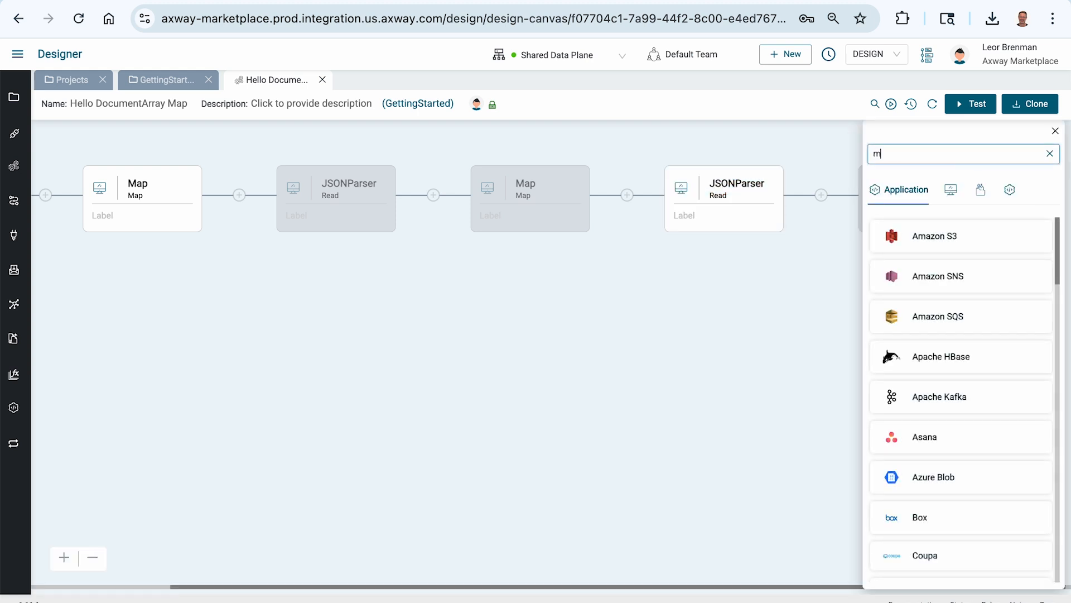
{"action": "left_click", "coordinate": [934, 241]}
{"action": "left_click", "coordinate": [910, 264]}
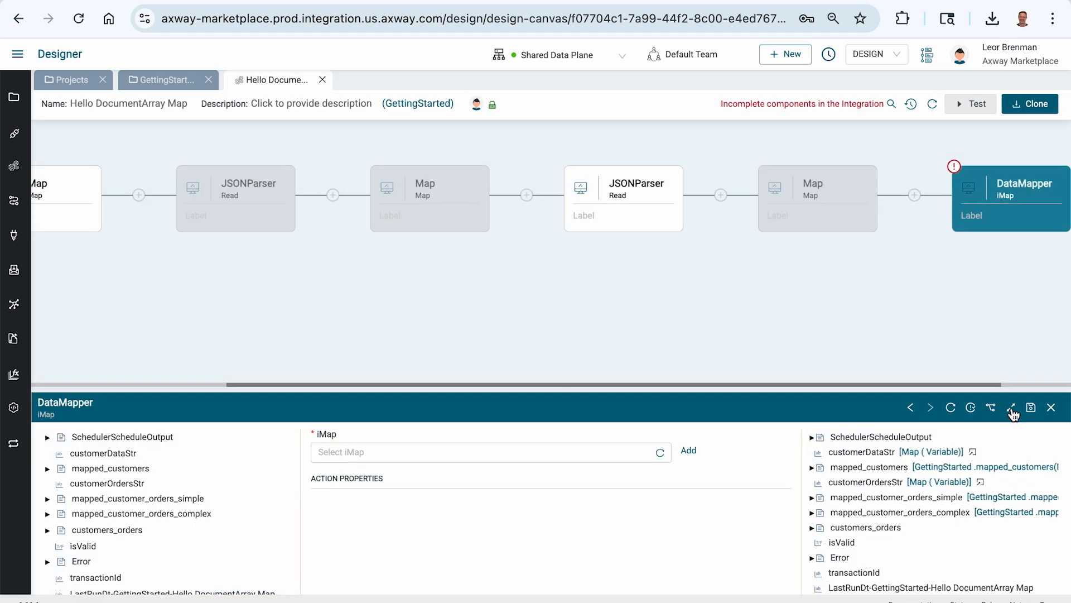
Step: Create a new iMap named complexDataMapper in the GettingStarted project from the expanded DataMapper component
{"action": "left_click", "coordinate": [1010, 408]}
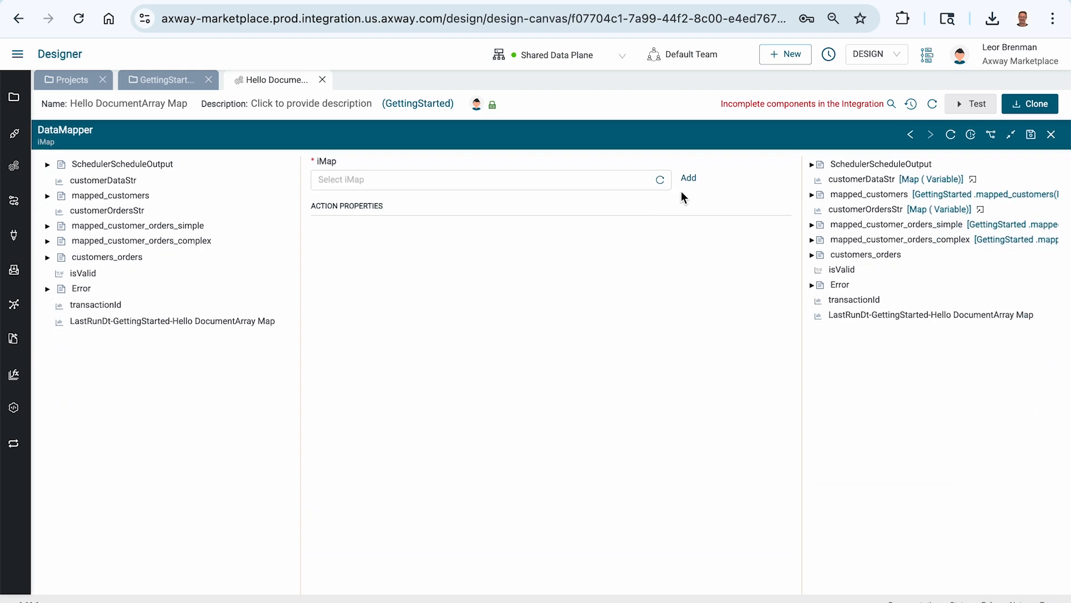
{"action": "left_click", "coordinate": [689, 179]}
{"action": "left_click", "coordinate": [575, 266]}
{"action": "type", "text": "complexDataMapper"}
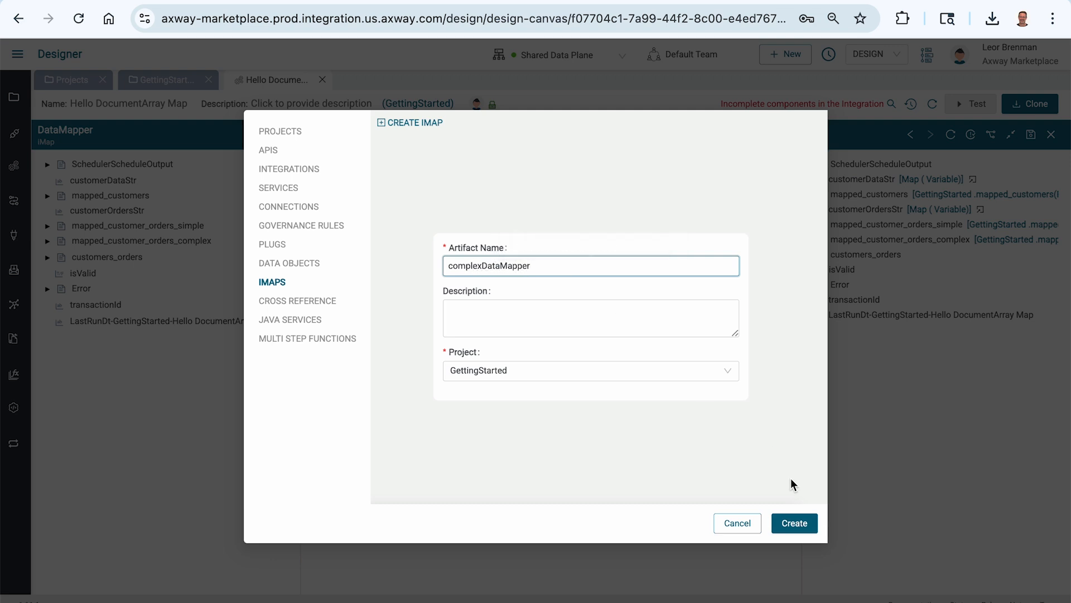
{"action": "left_click", "coordinate": [789, 523]}
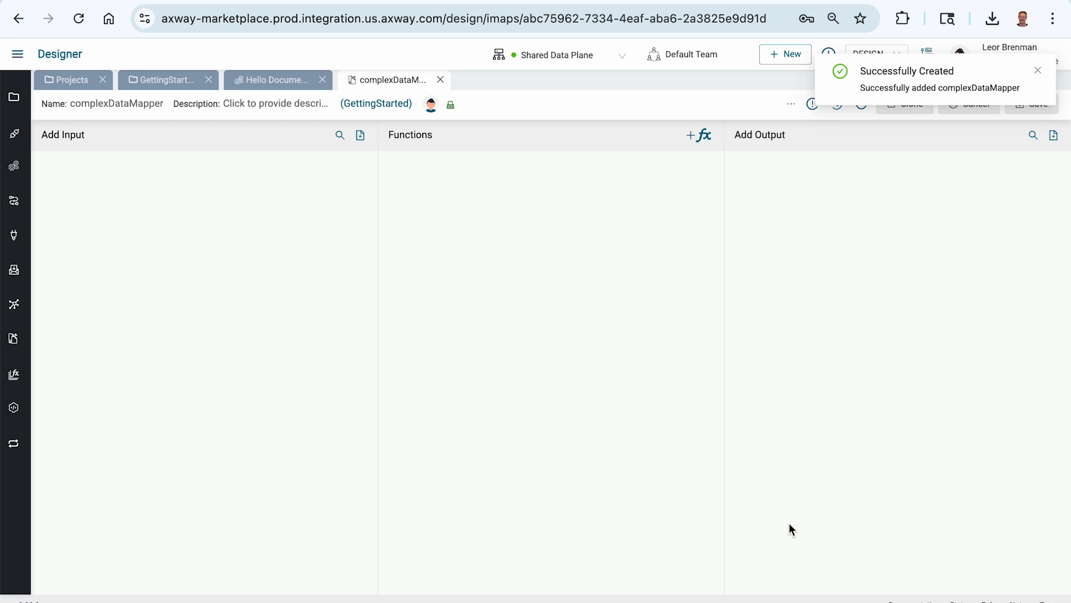
Step: Set customers_orders as the iMap's input and mapped_customer_orders_complex as its output
{"action": "left_click", "coordinate": [360, 135]}
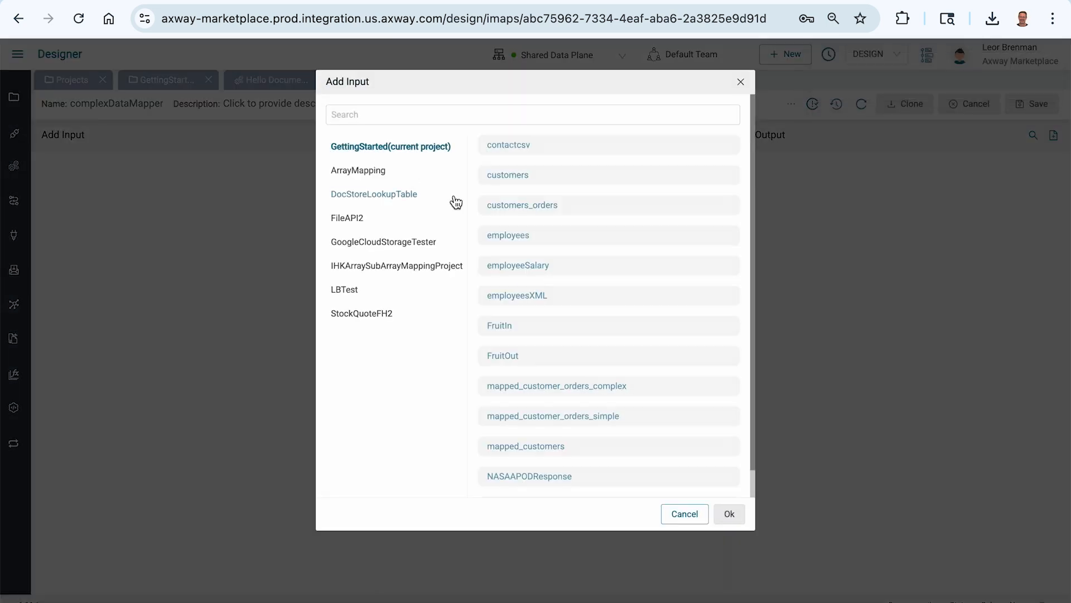
{"action": "left_click", "coordinate": [496, 211]}
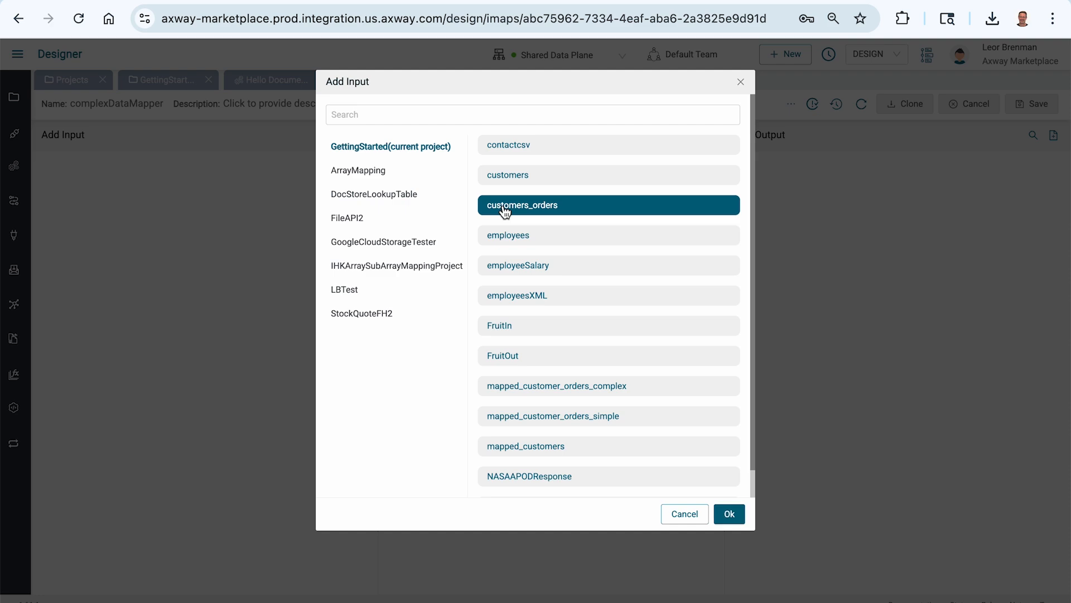
{"action": "left_click", "coordinate": [732, 515]}
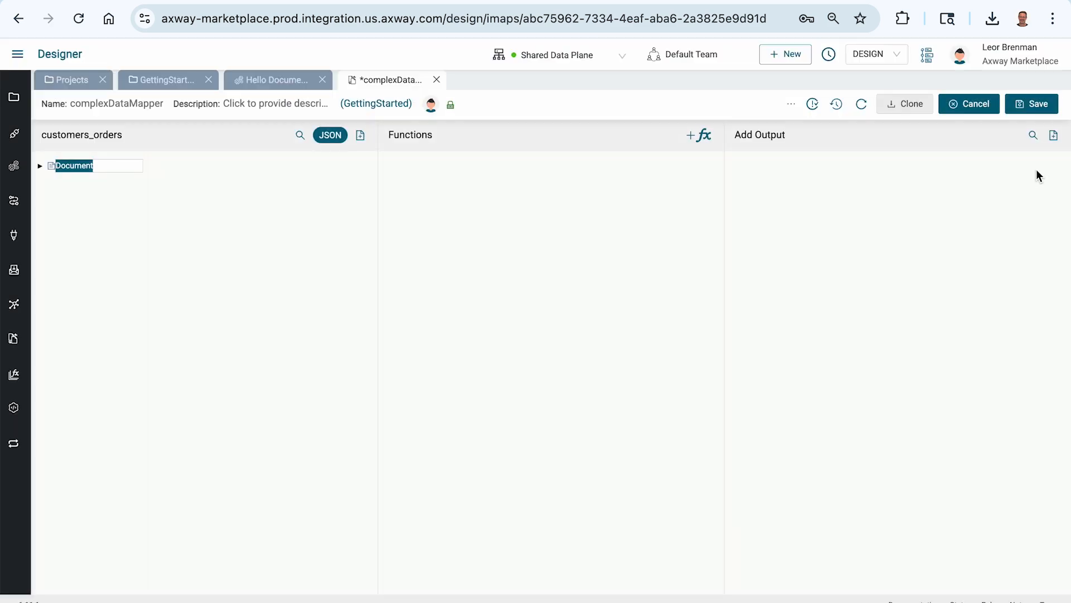
{"action": "left_click", "coordinate": [1054, 137]}
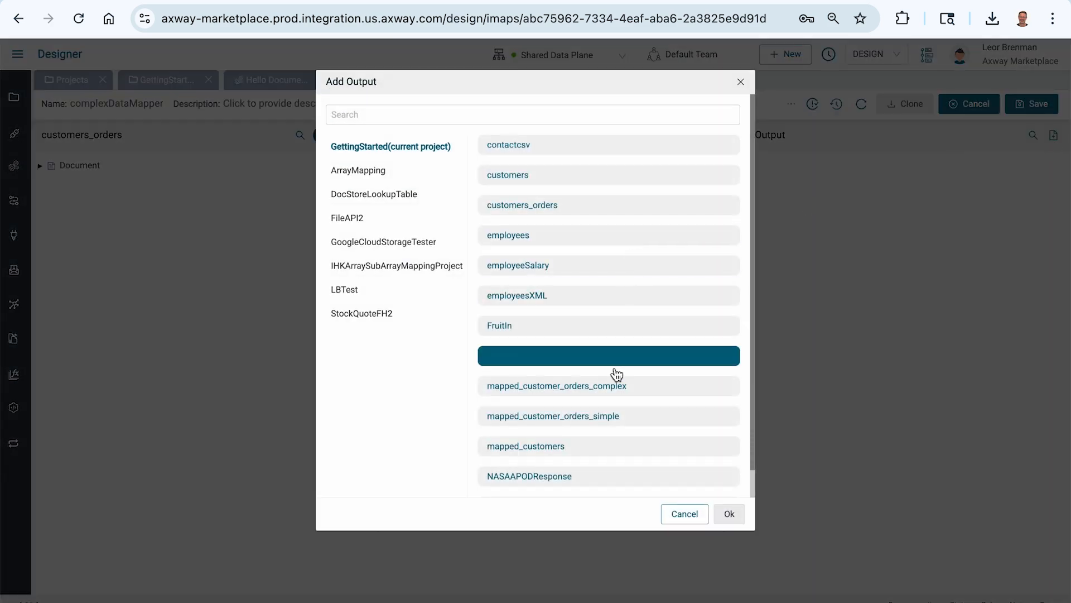
{"action": "left_click", "coordinate": [612, 388]}
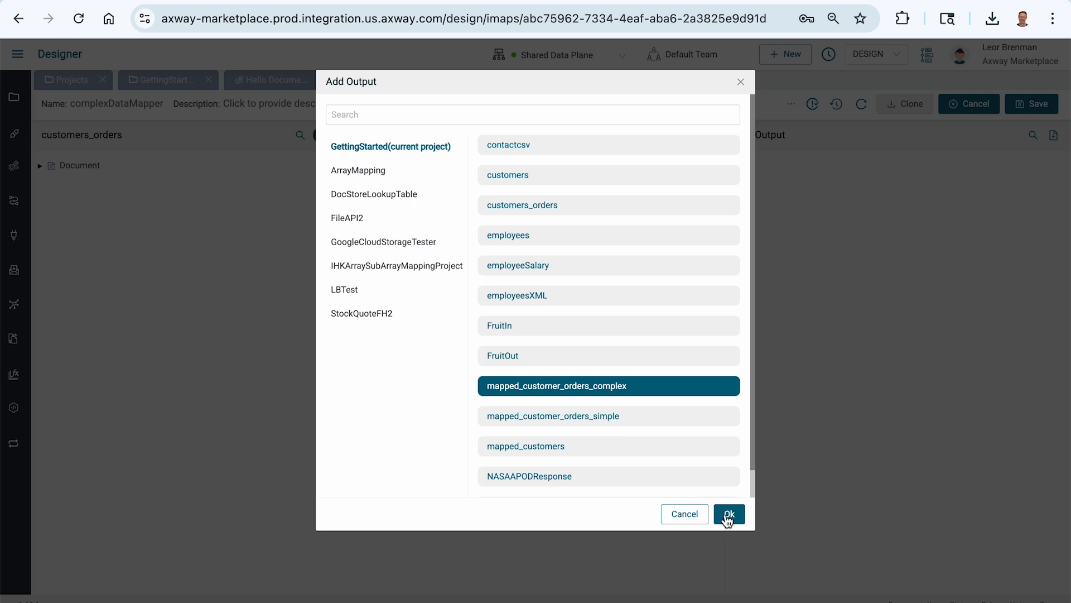
{"action": "left_click", "coordinate": [728, 513]}
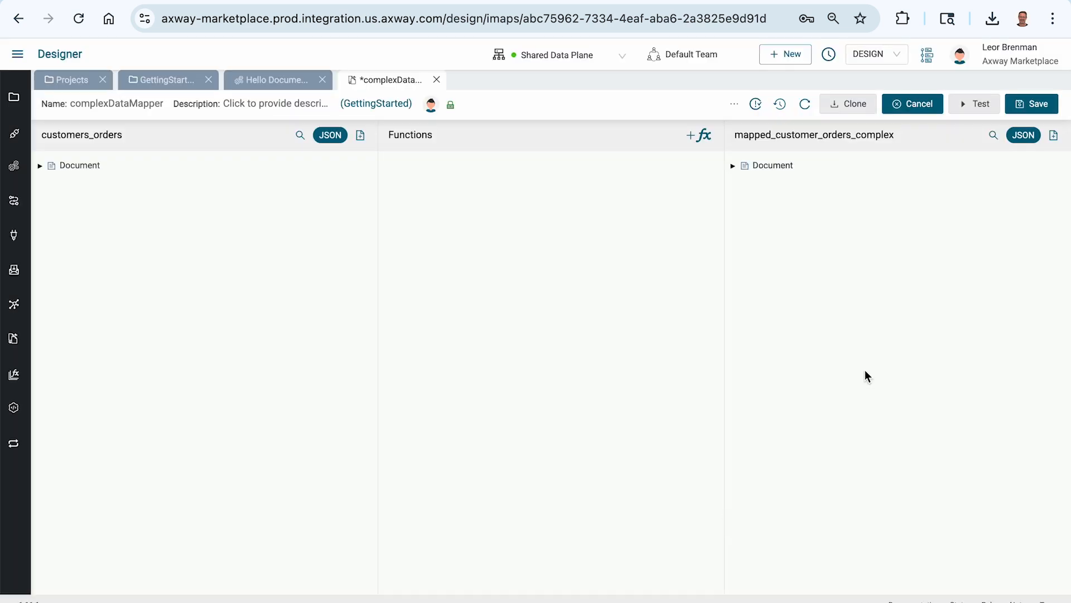
Step: Expand the output document down to the clients fields and the input document down to the fields under orders
{"action": "left_click", "coordinate": [732, 166]}
{"action": "left_click", "coordinate": [746, 183]}
{"action": "left_click", "coordinate": [41, 166]}
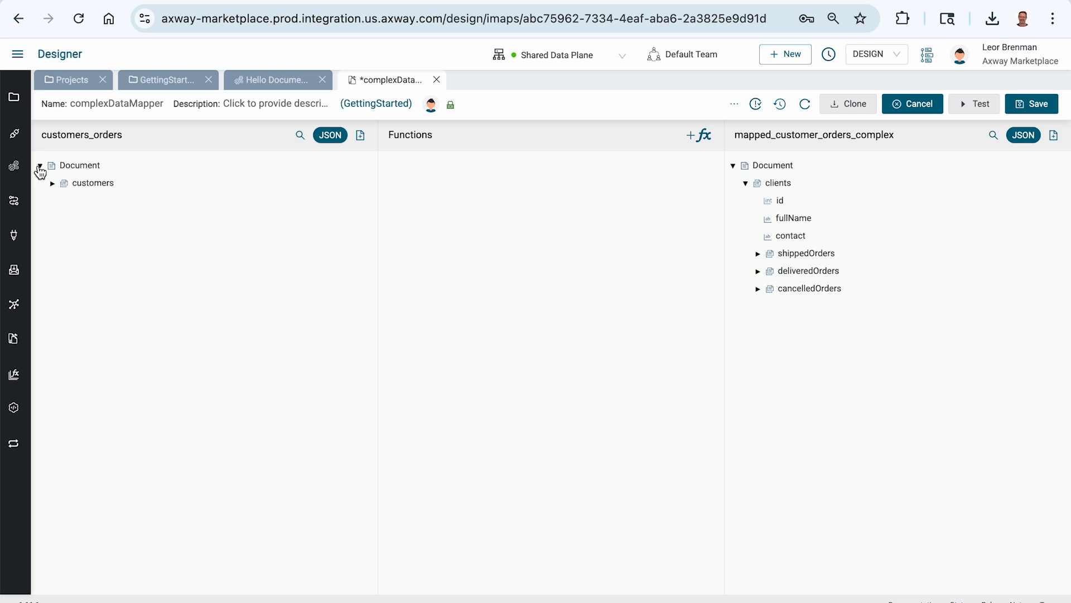
{"action": "left_click", "coordinate": [52, 184]}
{"action": "left_click", "coordinate": [64, 271]}
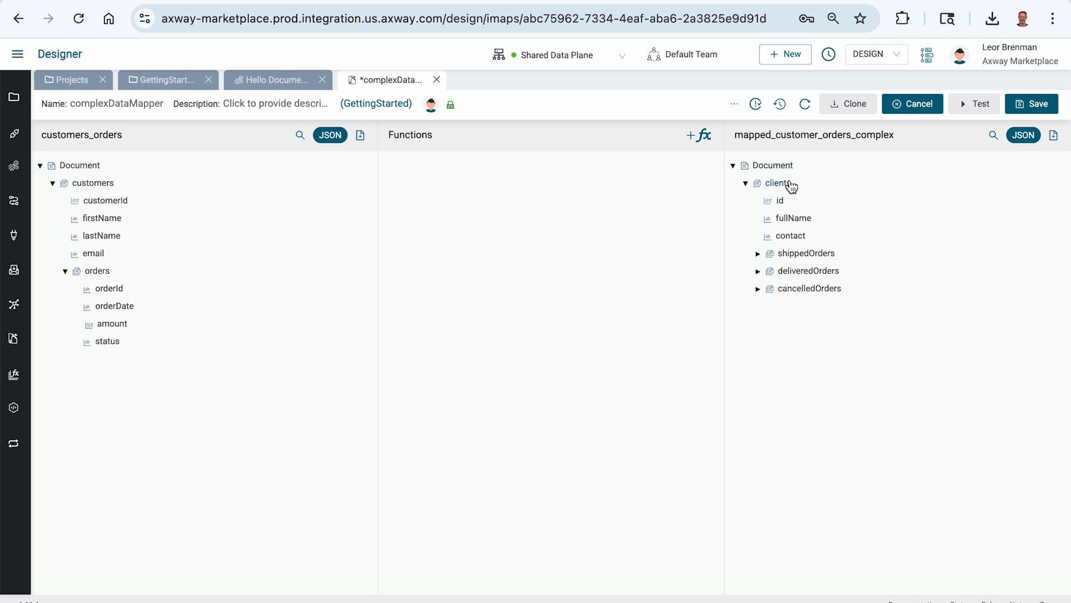
Step: Add a loop named CustomerLoop on the output clients array, using the copied path of the input customers array as its source
{"action": "right_click", "coordinate": [91, 186]}
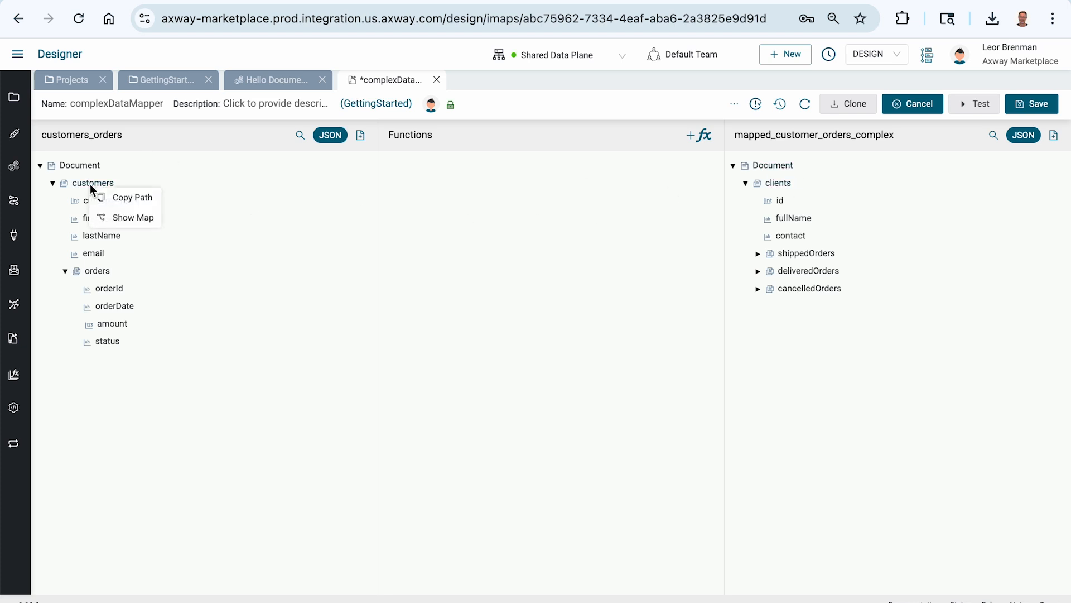
{"action": "left_click", "coordinate": [134, 196]}
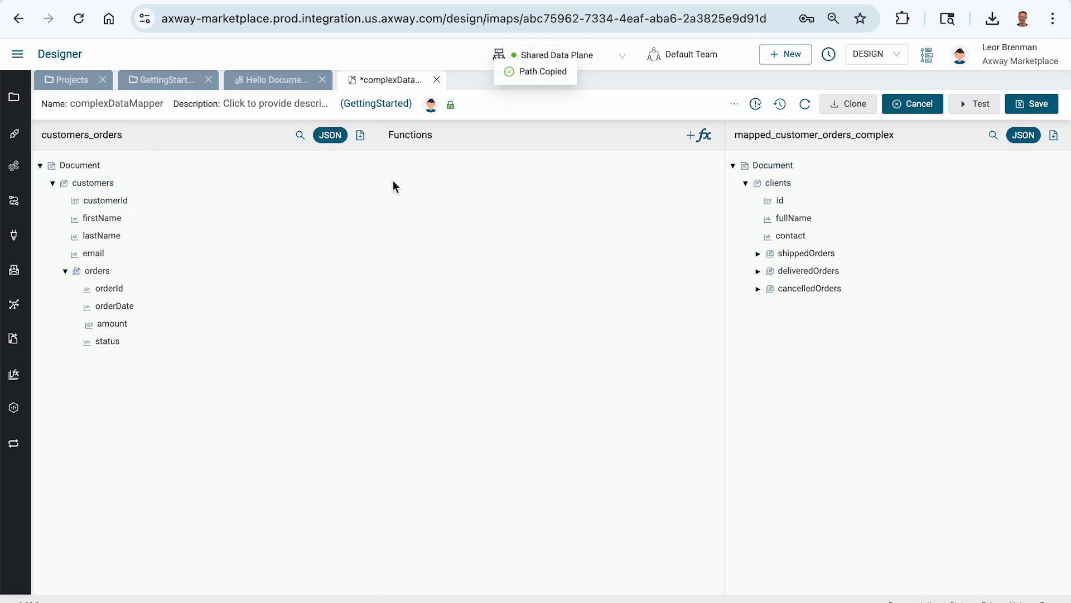
{"action": "right_click", "coordinate": [775, 191]}
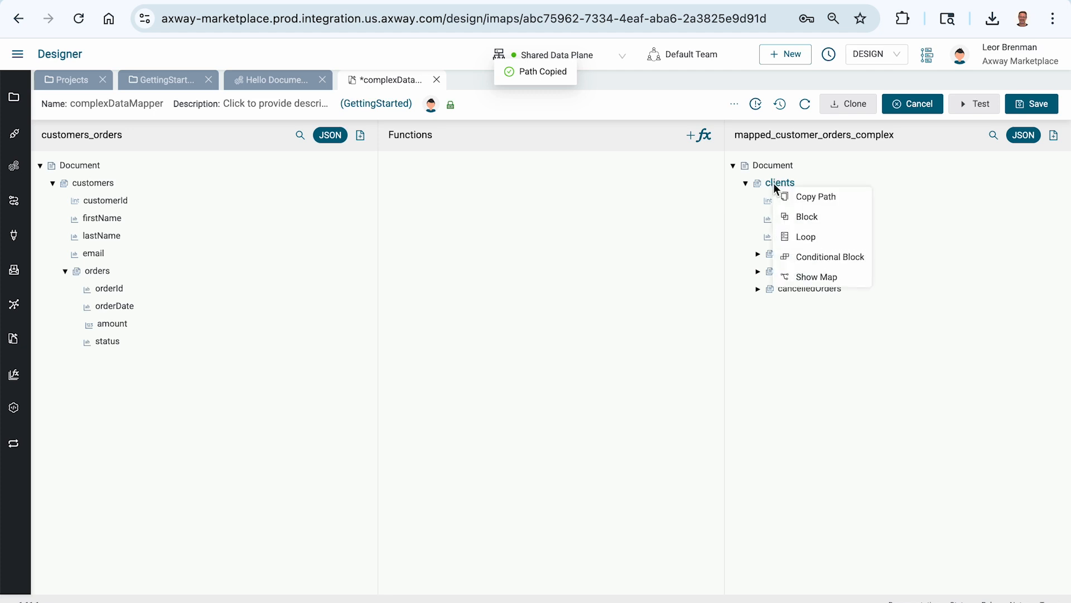
{"action": "left_click", "coordinate": [795, 235]}
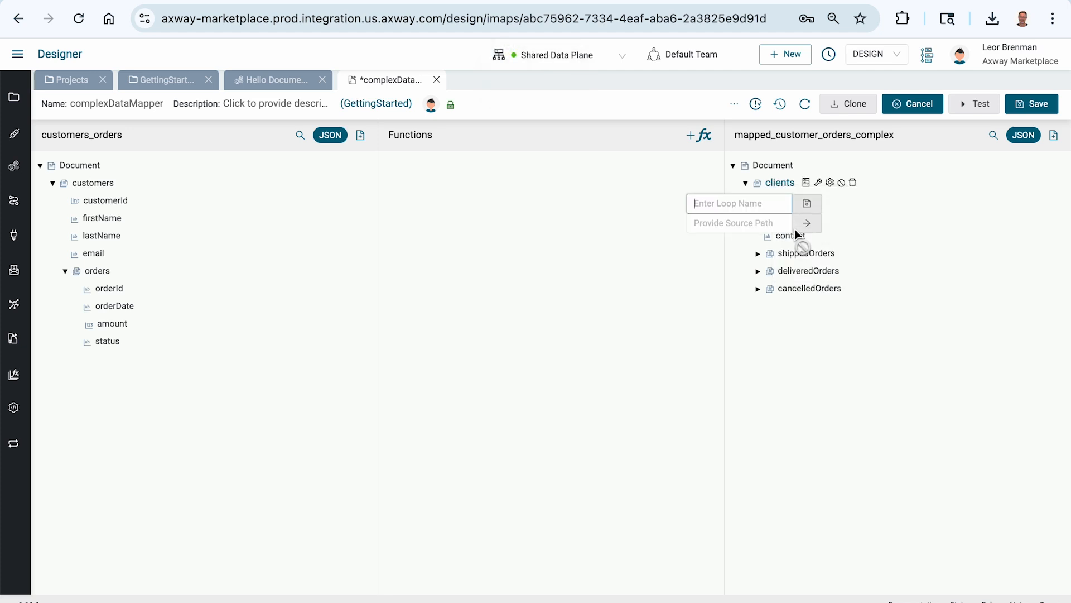
{"action": "left_click", "coordinate": [767, 211]}
{"action": "type", "text": "customer"}
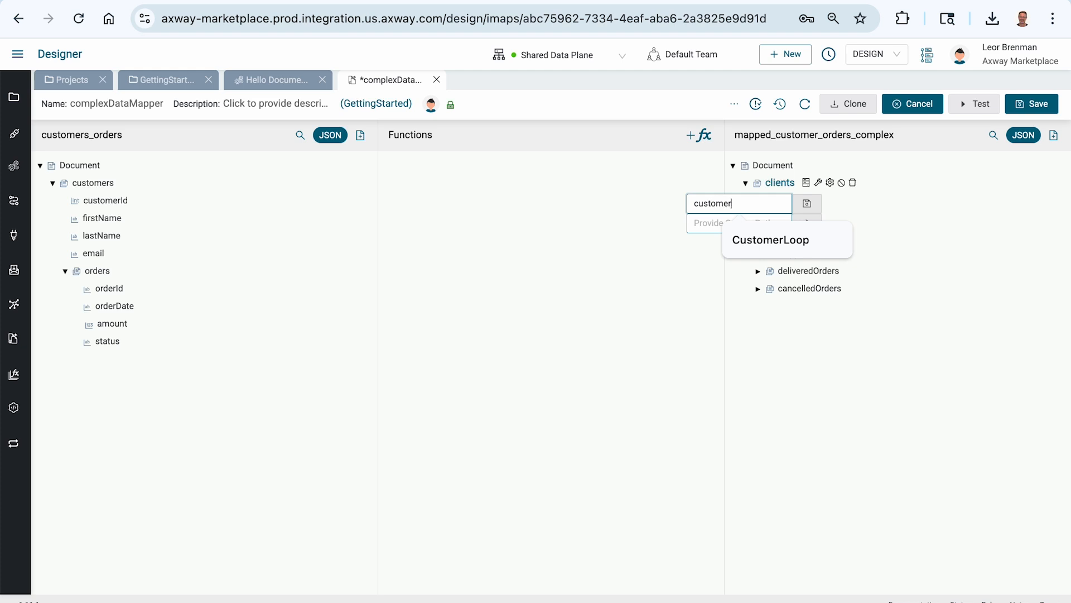
{"action": "left_click", "coordinate": [785, 246]}
{"action": "left_click", "coordinate": [737, 221]}
{"action": "key", "text": "super+v"}
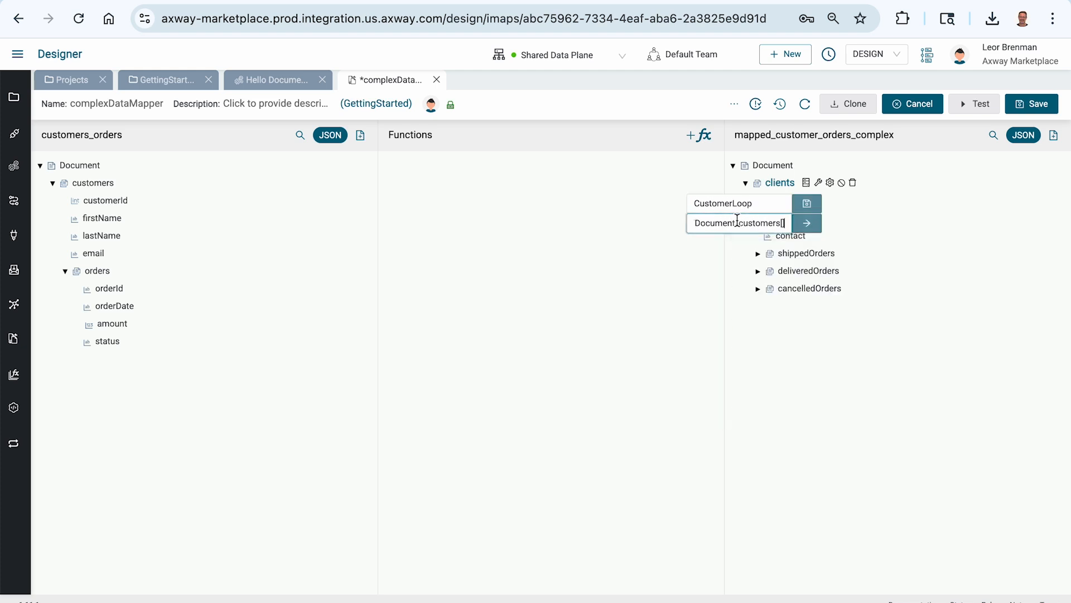
{"action": "left_click", "coordinate": [807, 203]}
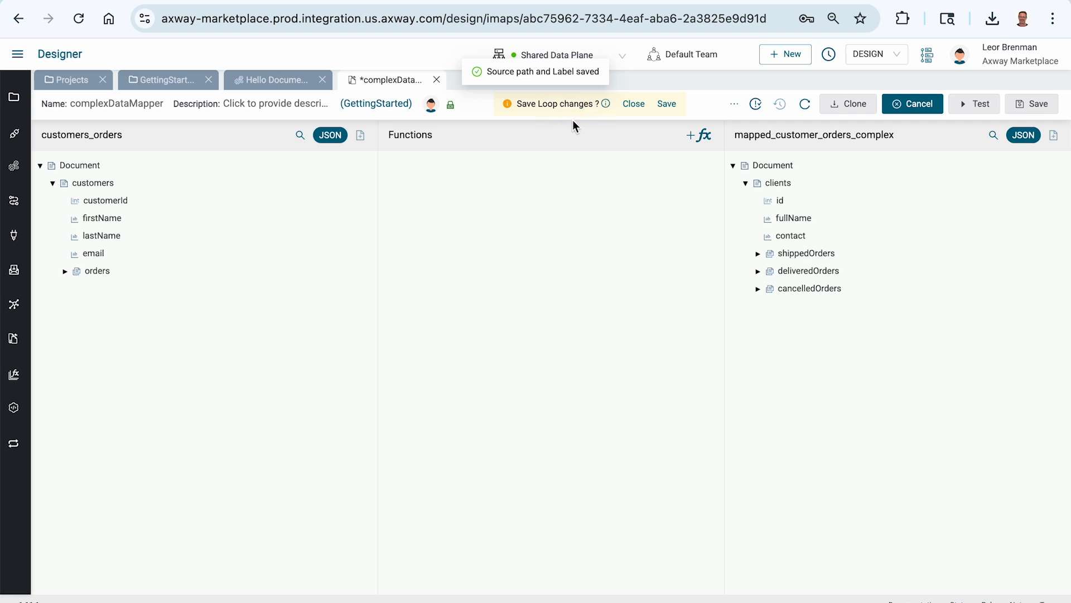
Step: Inside CustomerLoop, map customerId to id and email to contact
{"action": "mouse_move", "coordinate": [605, 105]}
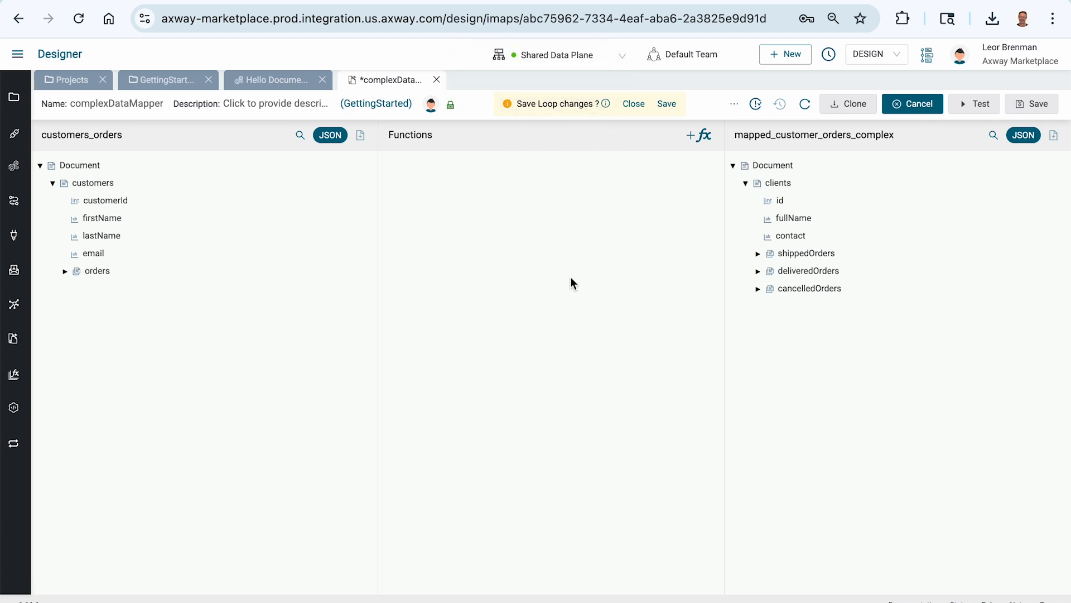
{"action": "left_click_drag", "start_coordinate": [125, 203], "coordinate": [780, 201]}
{"action": "left_click_drag", "start_coordinate": [96, 254], "coordinate": [785, 239]}
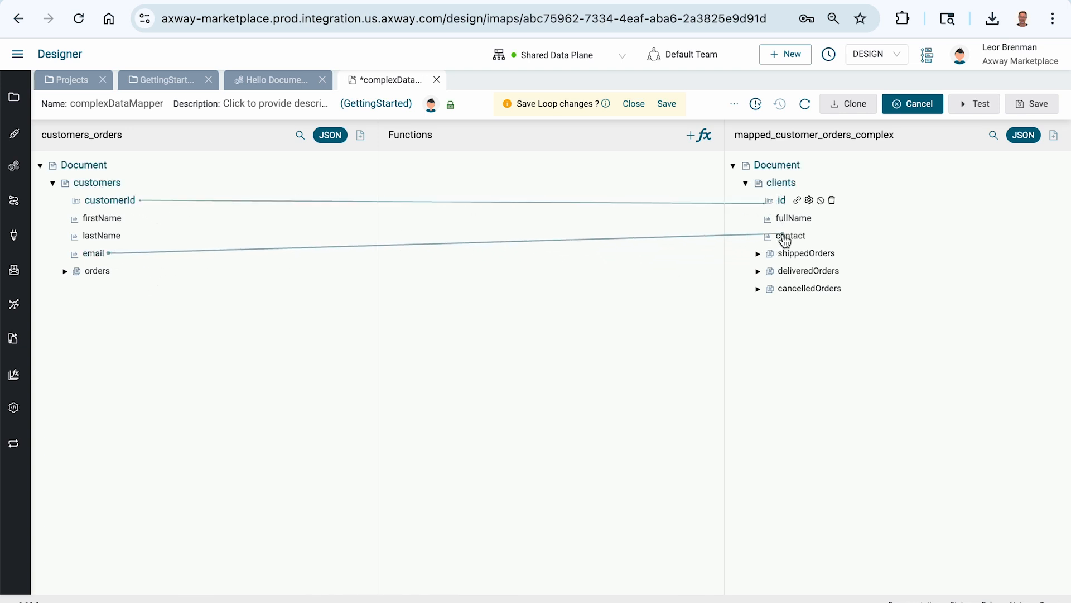
Step: Add the FullName (GettingStarted) function, map firstName and lastName through it to the output fullName, and save the loop changes
{"action": "left_click", "coordinate": [697, 135]}
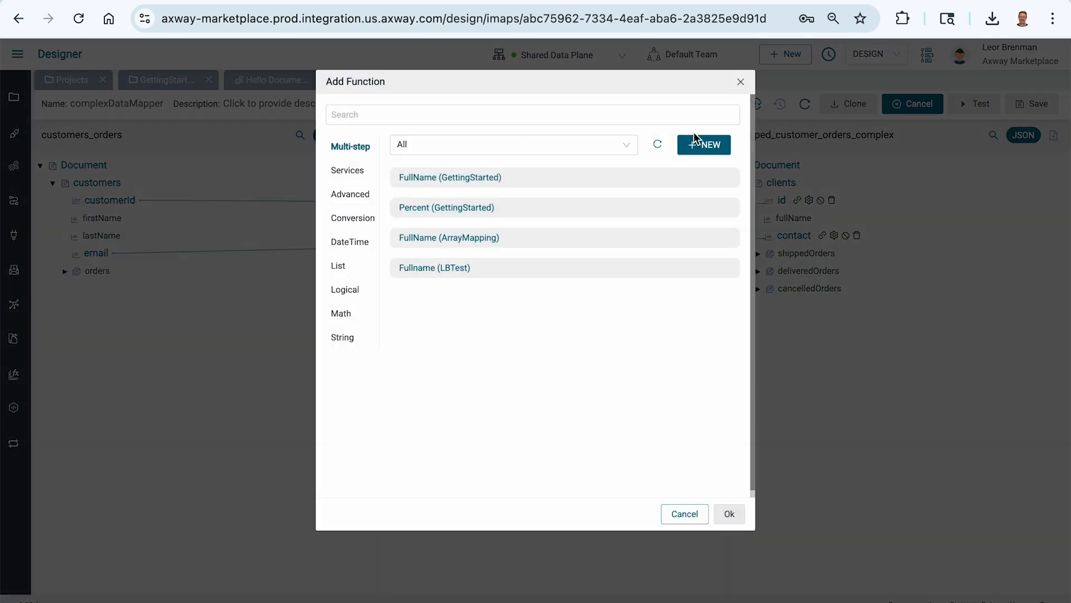
{"action": "left_click", "coordinate": [463, 177]}
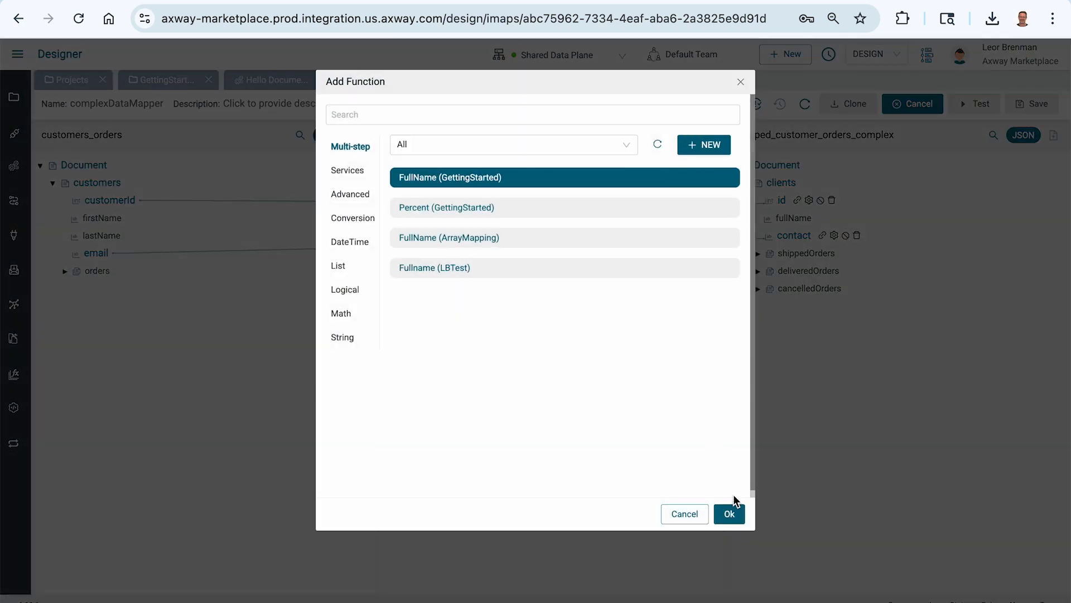
{"action": "left_click", "coordinate": [731, 514]}
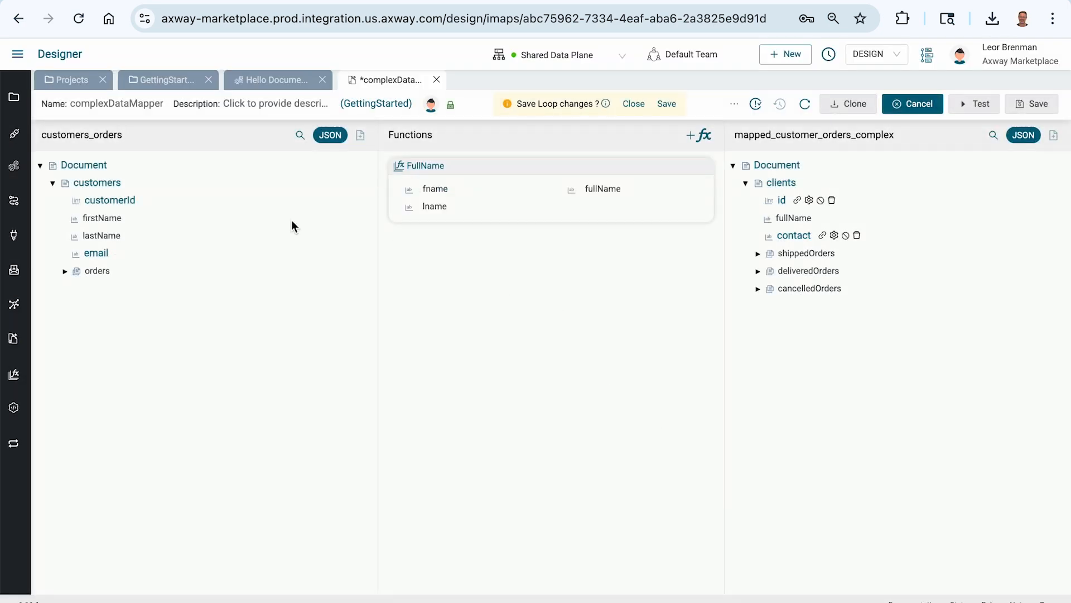
{"action": "left_click_drag", "start_coordinate": [126, 217], "coordinate": [437, 197]}
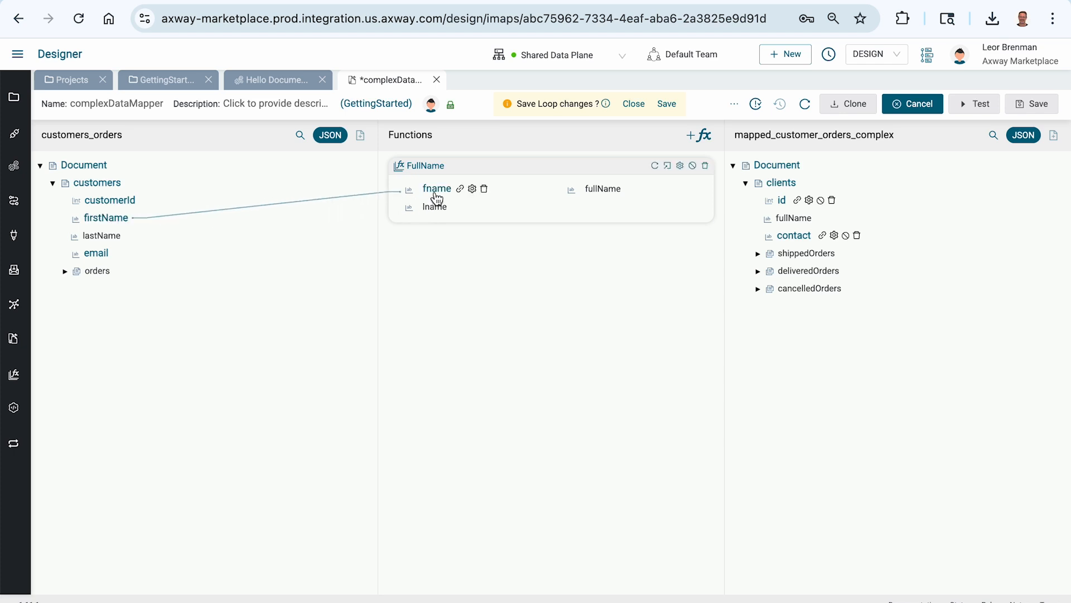
{"action": "left_click_drag", "start_coordinate": [126, 235], "coordinate": [432, 208]}
{"action": "left_click_drag", "start_coordinate": [608, 188], "coordinate": [801, 225]}
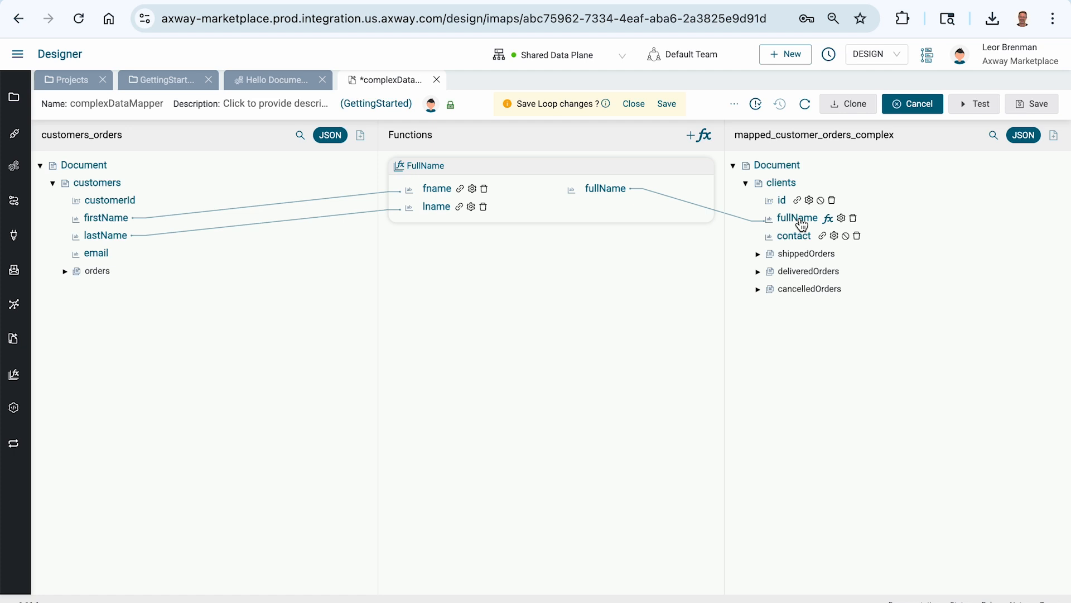
{"action": "left_click", "coordinate": [667, 104]}
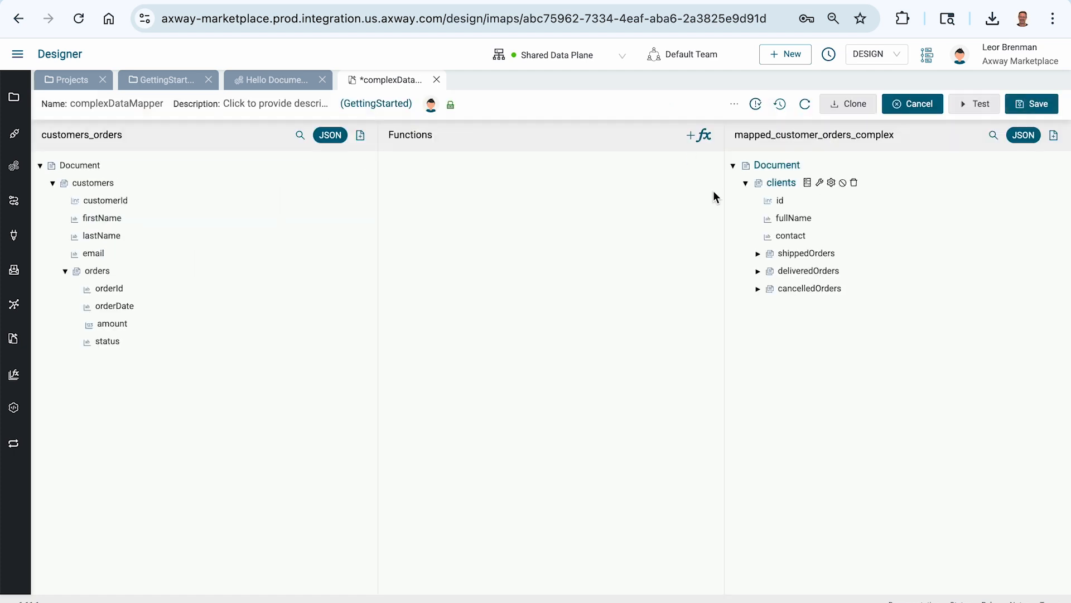
Step: Within the clients loop, add a loop named ShippedOrdersLoop on shippedOrders with /Document/customers/orders[] as its source path
{"action": "left_click", "coordinate": [808, 183]}
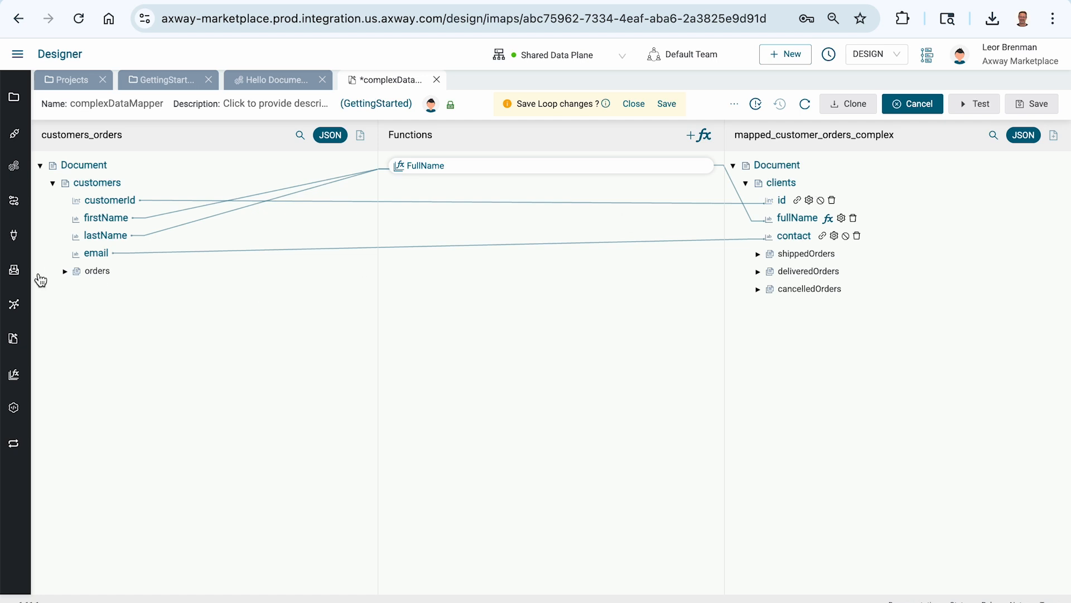
{"action": "left_click", "coordinate": [65, 272]}
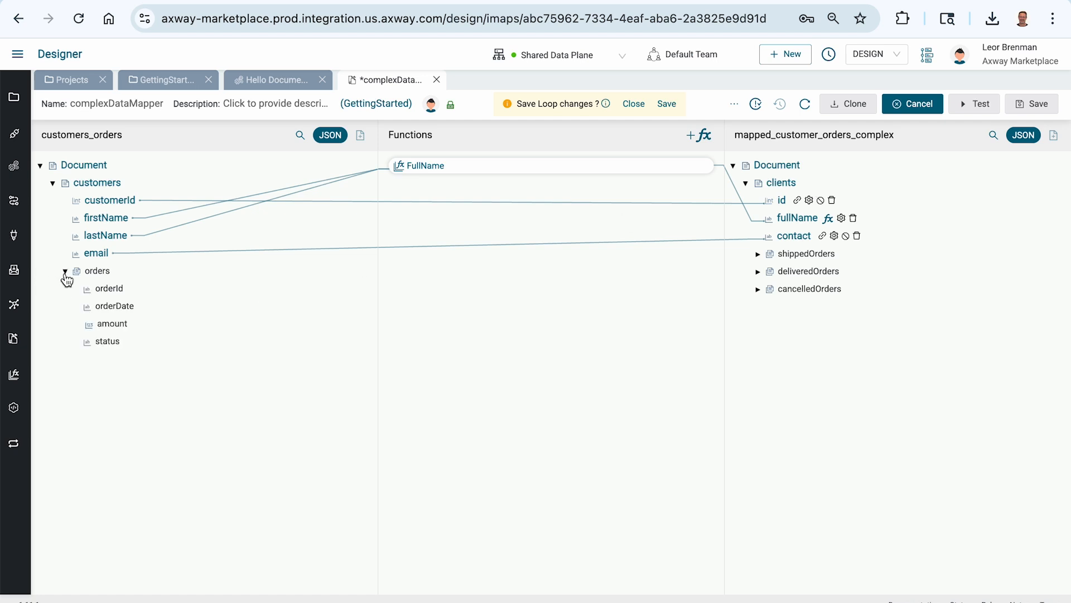
{"action": "right_click", "coordinate": [101, 276]}
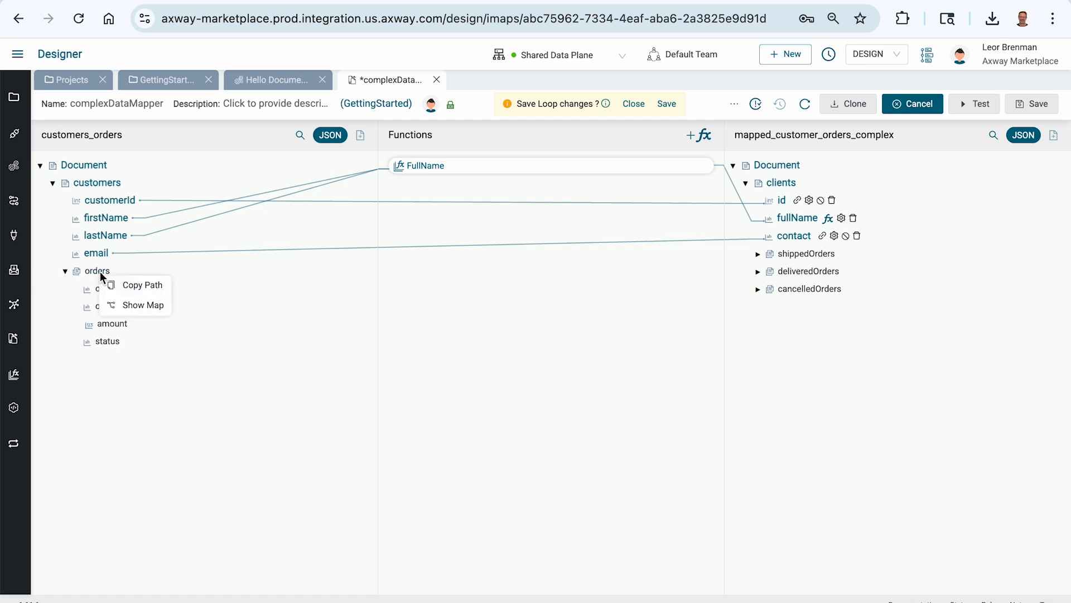
{"action": "left_click", "coordinate": [124, 285]}
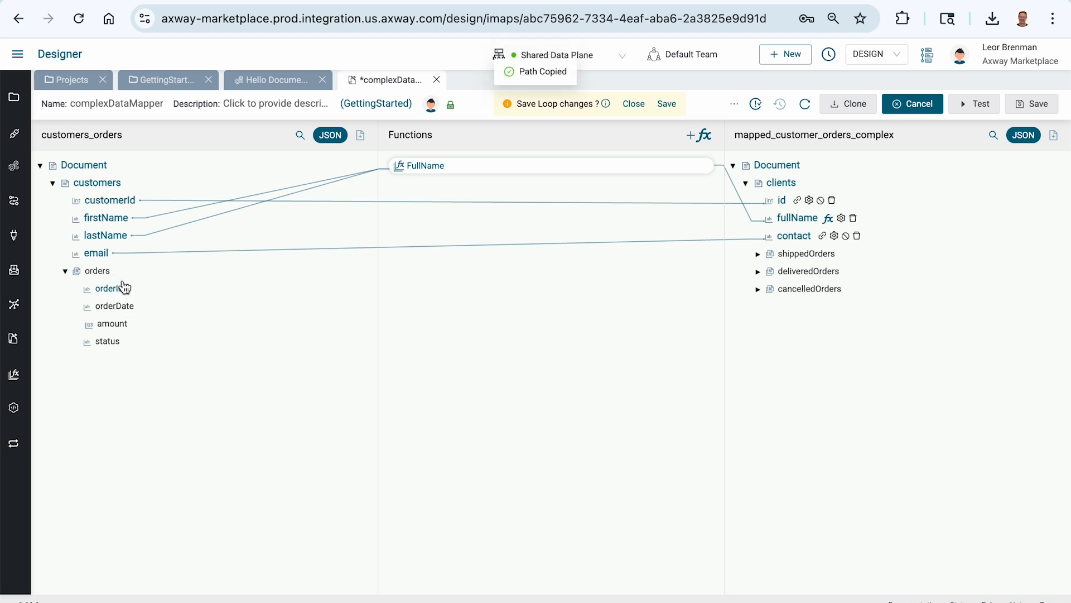
{"action": "right_click", "coordinate": [790, 260]}
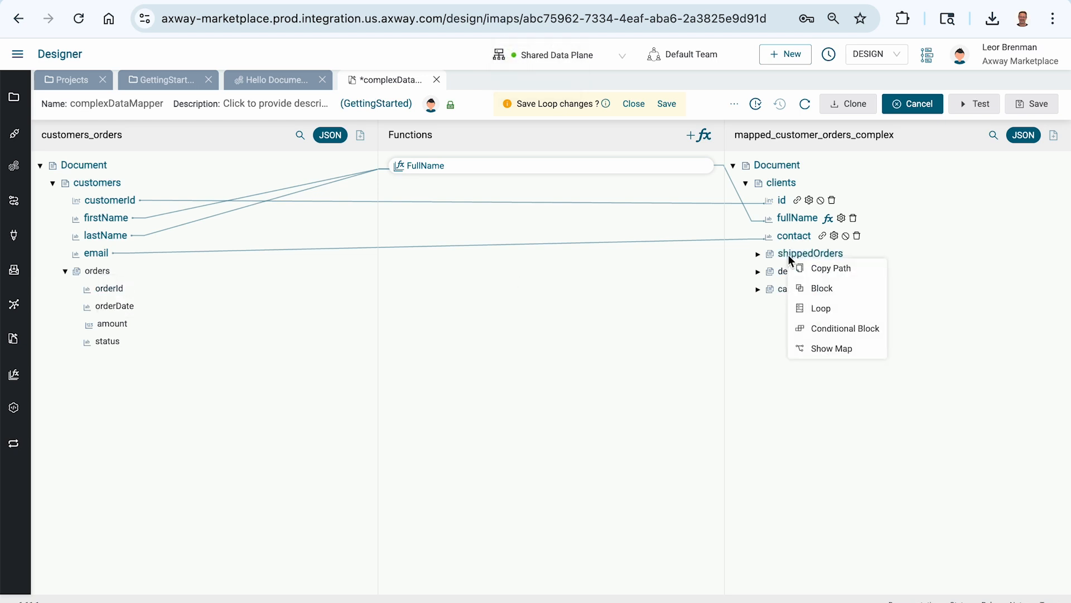
{"action": "left_click", "coordinate": [817, 309]}
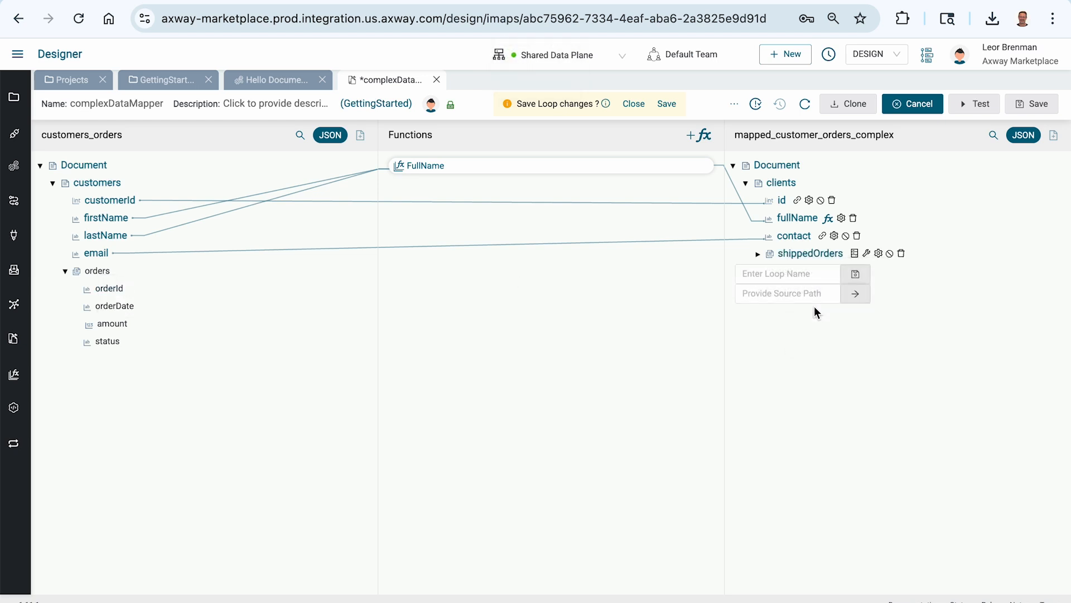
{"action": "left_click", "coordinate": [784, 273]}
{"action": "type", "text": "ShippedOrdersLoop"}
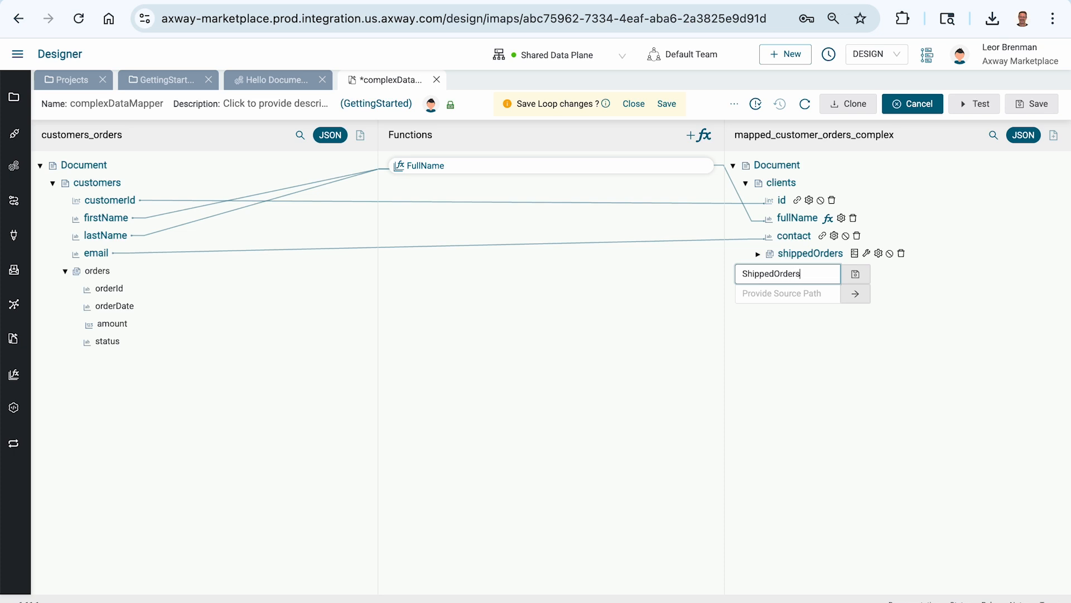
{"action": "key", "text": "Tab"}
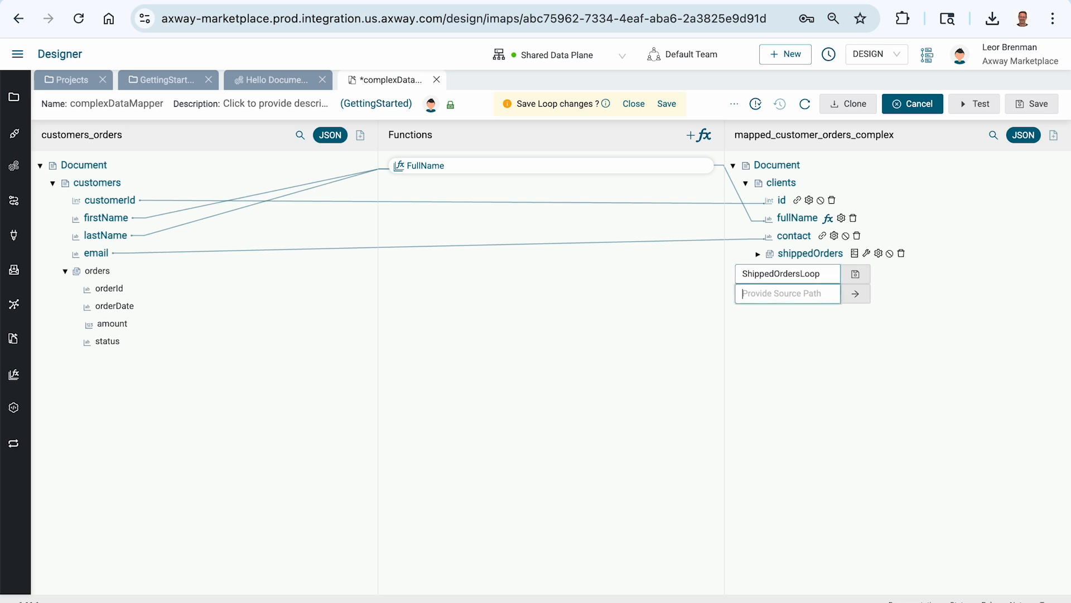
{"action": "key", "text": "super+v"}
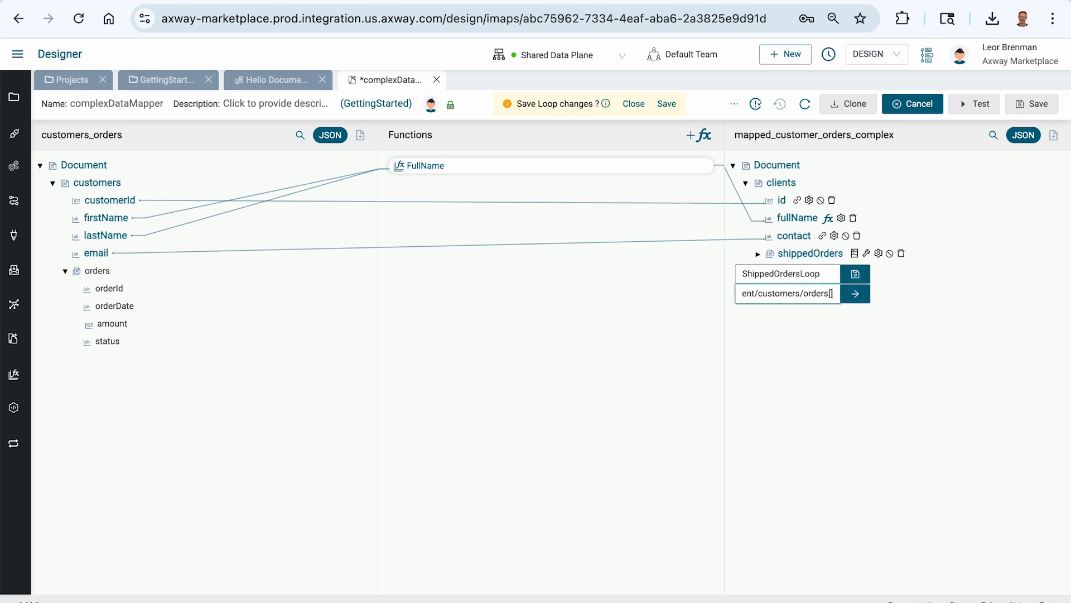
{"action": "left_click", "coordinate": [859, 298]}
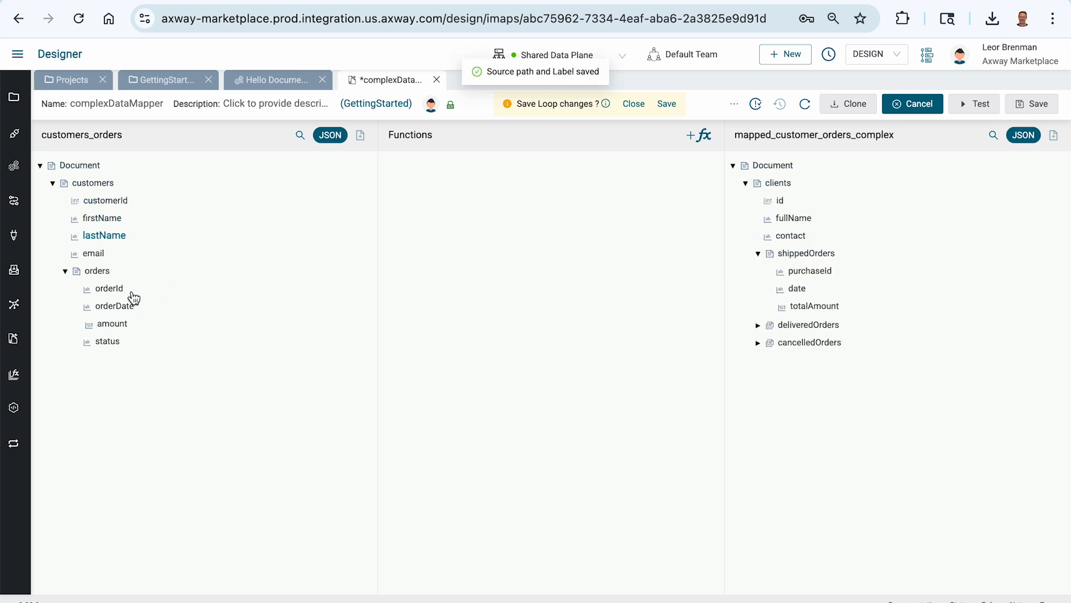
Step: Map orderId to purchaseId, orderDate to date and amount to totalAmount in ShippedOrdersLoop, and save the loop changes
{"action": "left_click_drag", "start_coordinate": [127, 289], "coordinate": [797, 273]}
{"action": "left_click_drag", "start_coordinate": [113, 306], "coordinate": [802, 292]}
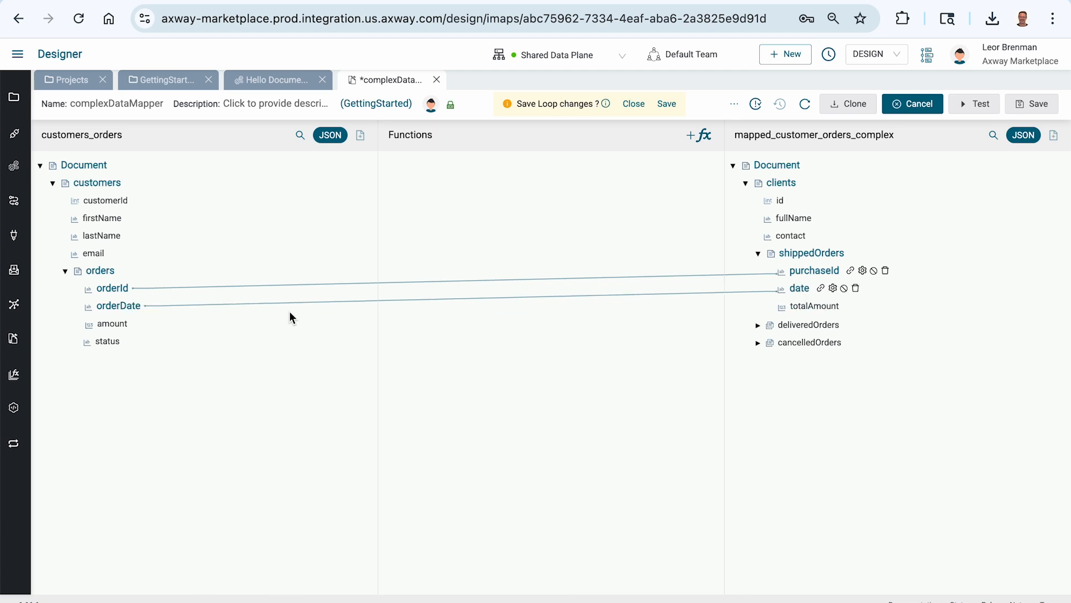
{"action": "left_click_drag", "start_coordinate": [124, 328], "coordinate": [798, 311]}
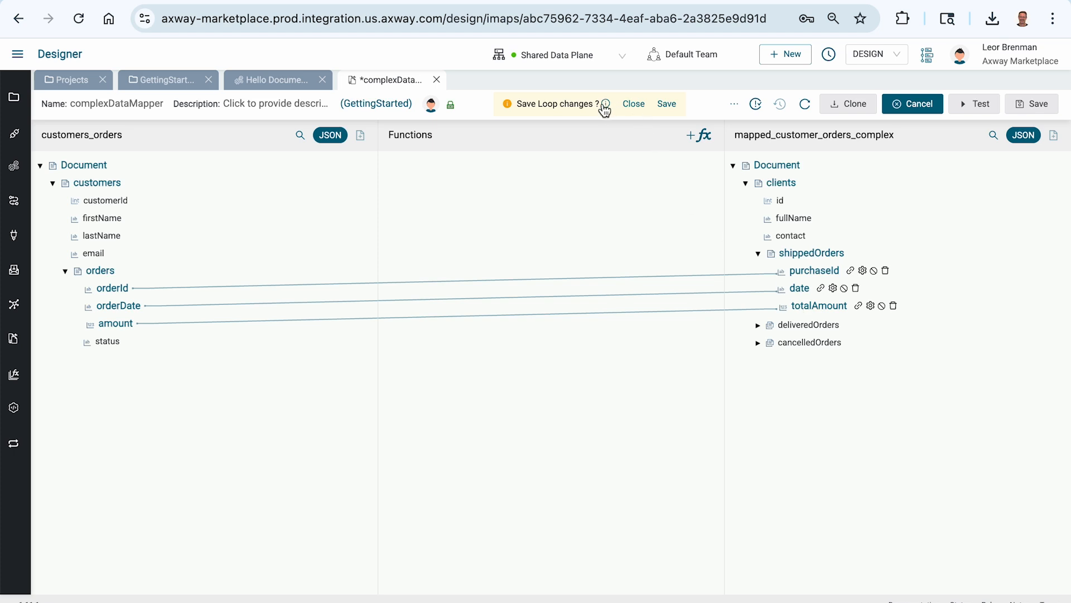
{"action": "mouse_move", "coordinate": [604, 110]}
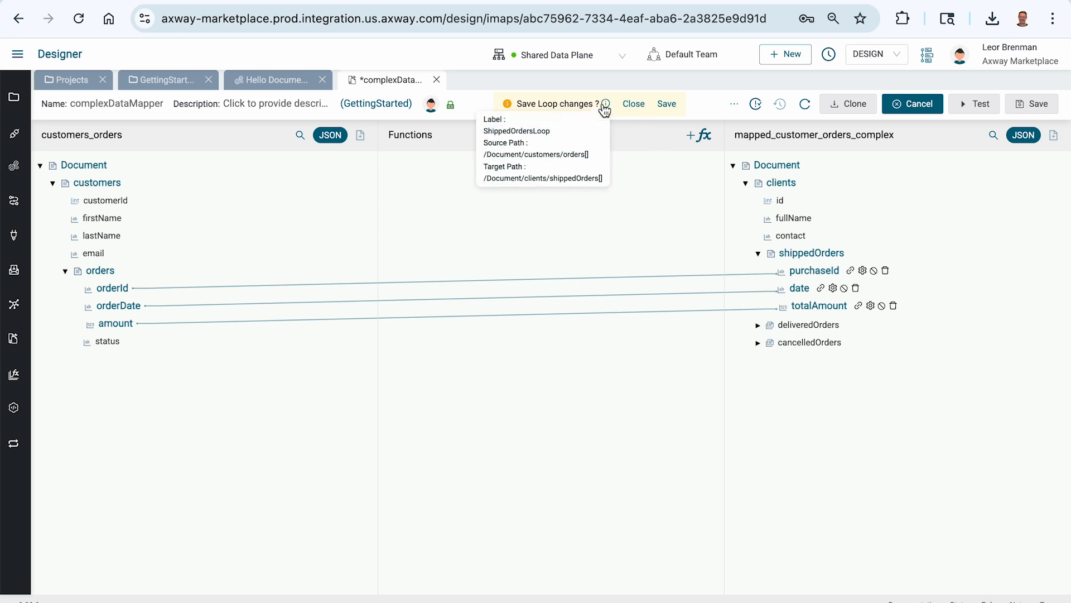
{"action": "left_click", "coordinate": [668, 106]}
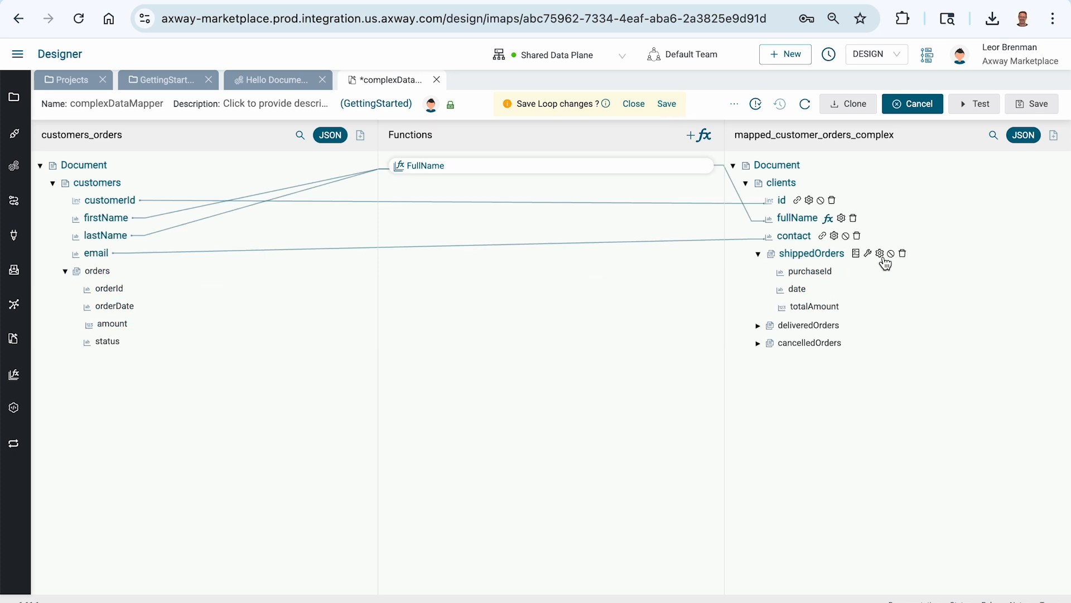
Step: Add a condition to shippedOrders requiring /Document/customers/orders[]/status = Shipped, and save the expression
{"action": "left_click", "coordinate": [881, 254]}
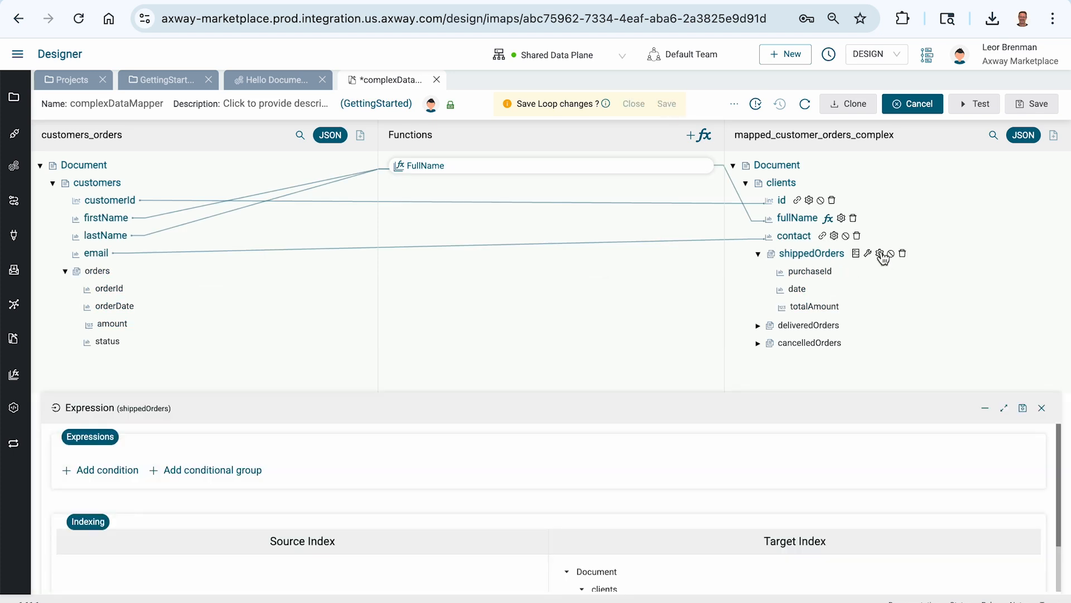
{"action": "left_click", "coordinate": [128, 473]}
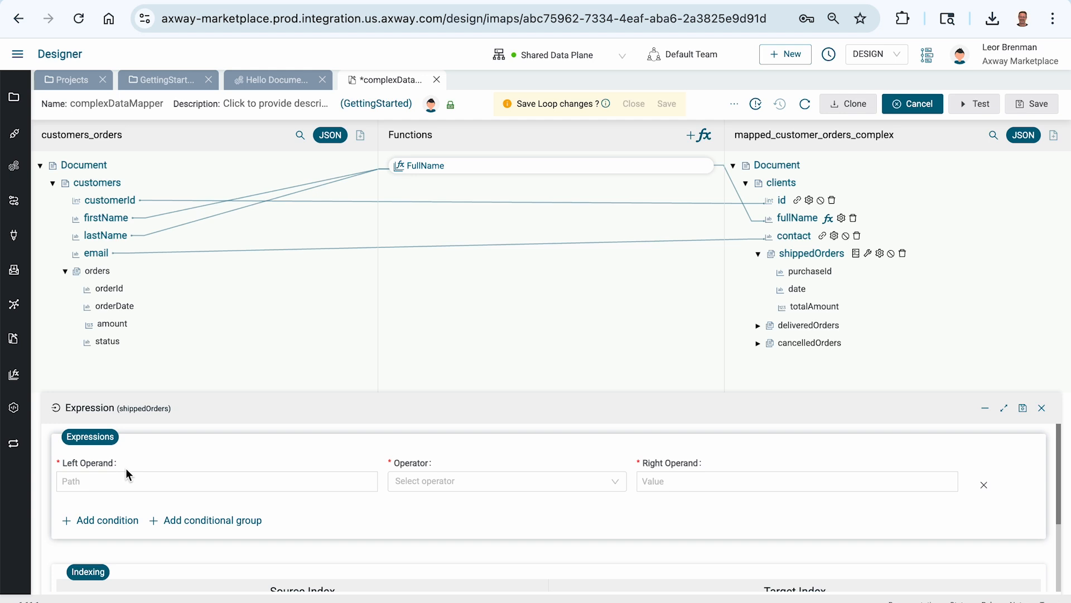
{"action": "right_click", "coordinate": [107, 347]}
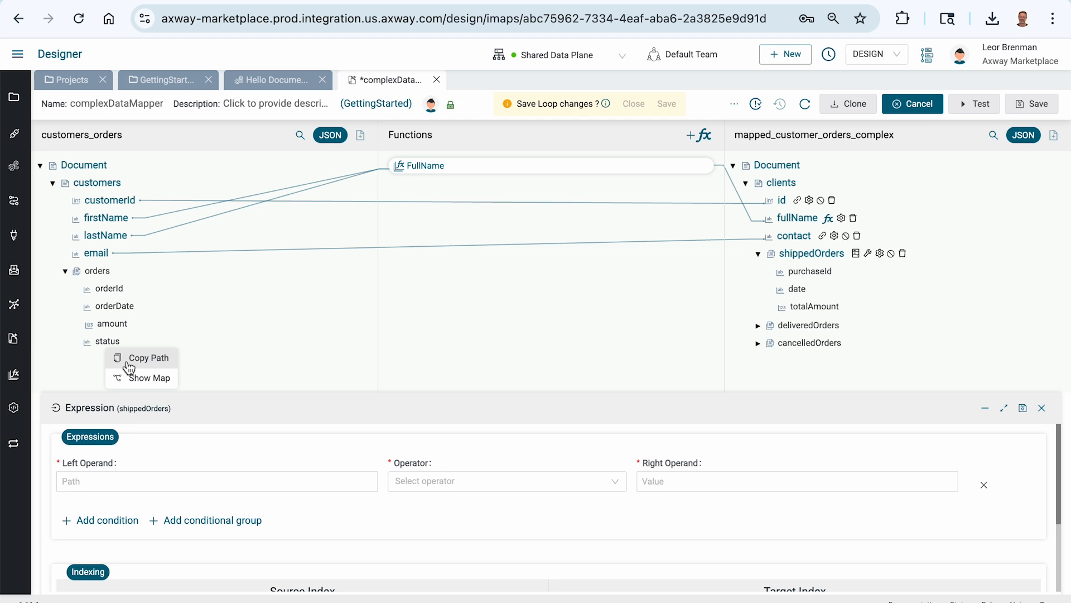
{"action": "left_click", "coordinate": [129, 358]}
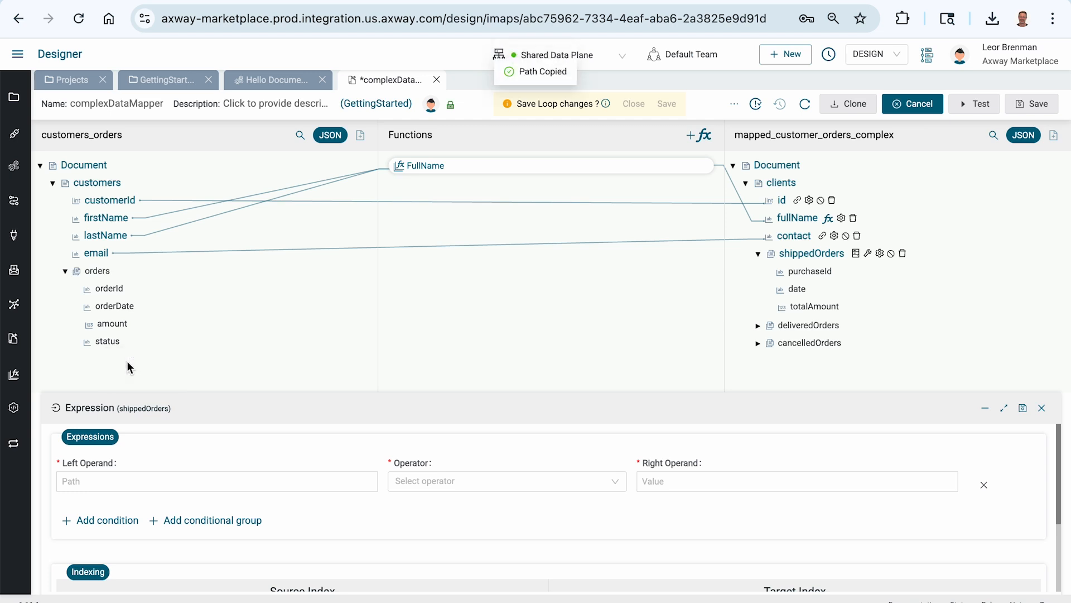
{"action": "left_click", "coordinate": [132, 481]}
{"action": "key", "text": "ctrl+v"}
{"action": "left_click", "coordinate": [431, 487]}
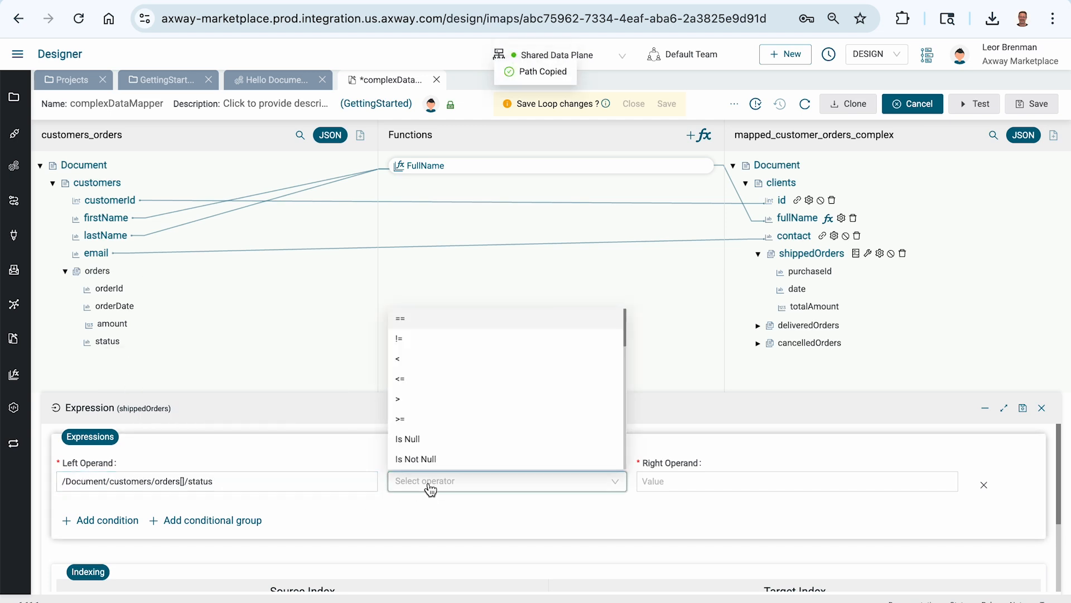
{"action": "left_click", "coordinate": [430, 329]}
{"action": "left_click", "coordinate": [693, 480]}
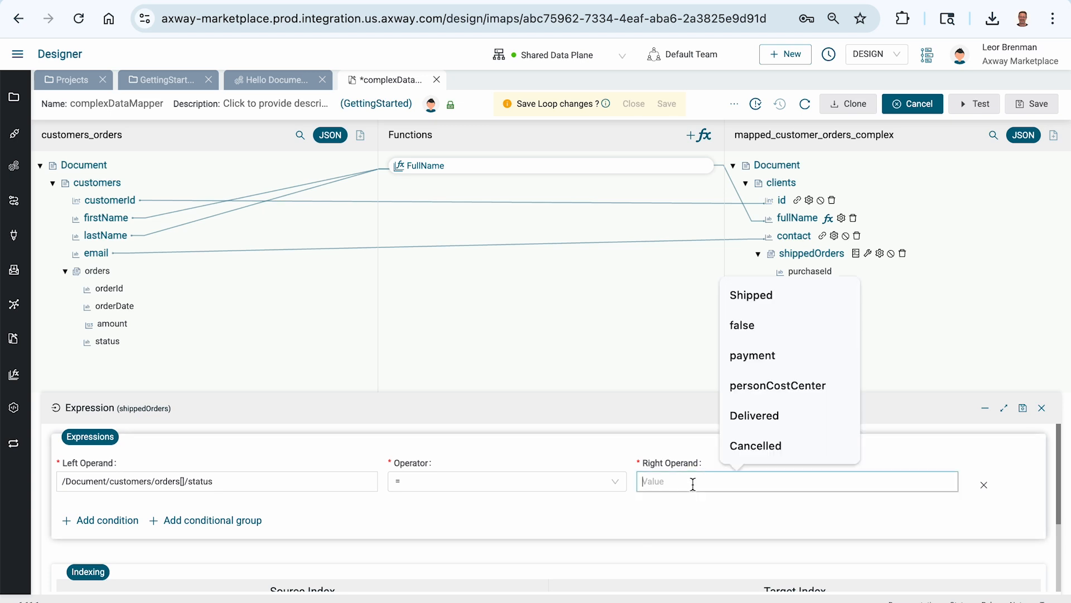
{"action": "type", "text": "h"}
{"action": "type", "text": "Shipped"}
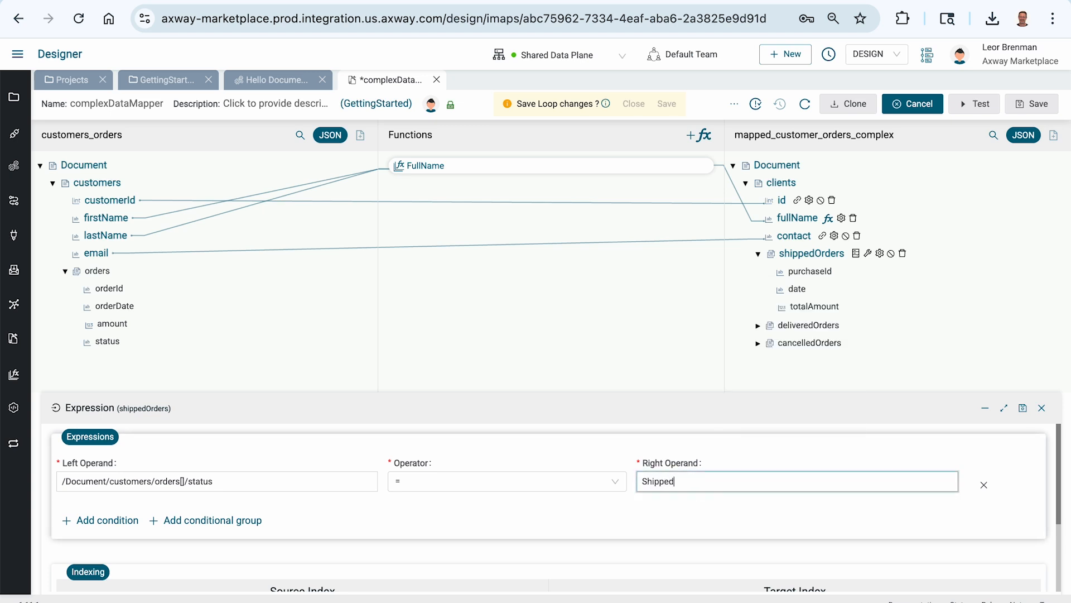
{"action": "left_click", "coordinate": [1023, 408]}
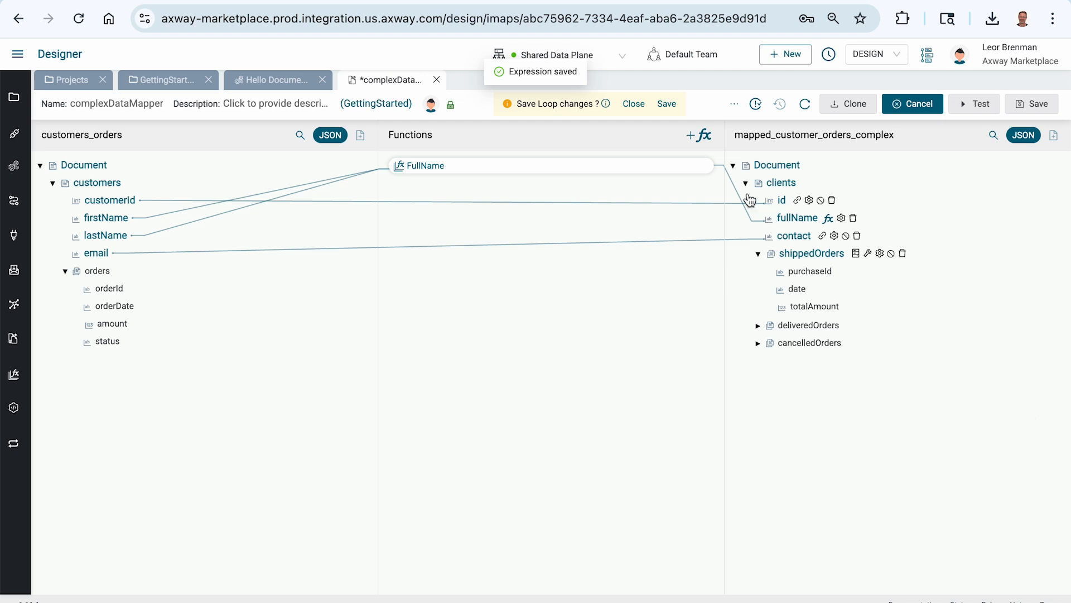
Step: Save the CustomerLoop changes, then save and close the complexDataMapper iMap
{"action": "left_click", "coordinate": [668, 104]}
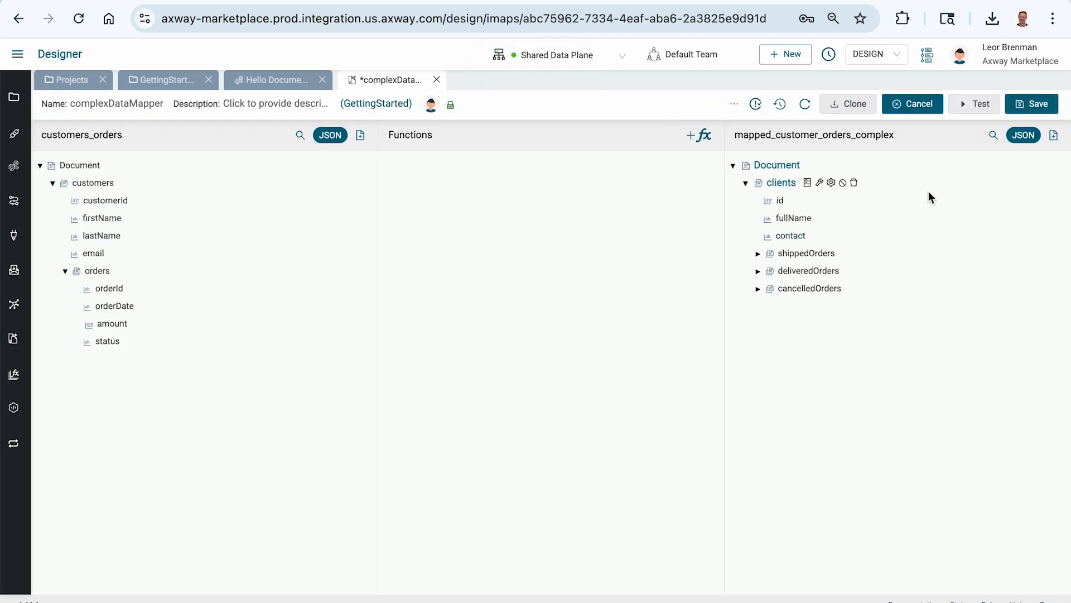
{"action": "left_click", "coordinate": [1032, 103]}
{"action": "left_click", "coordinate": [440, 80]}
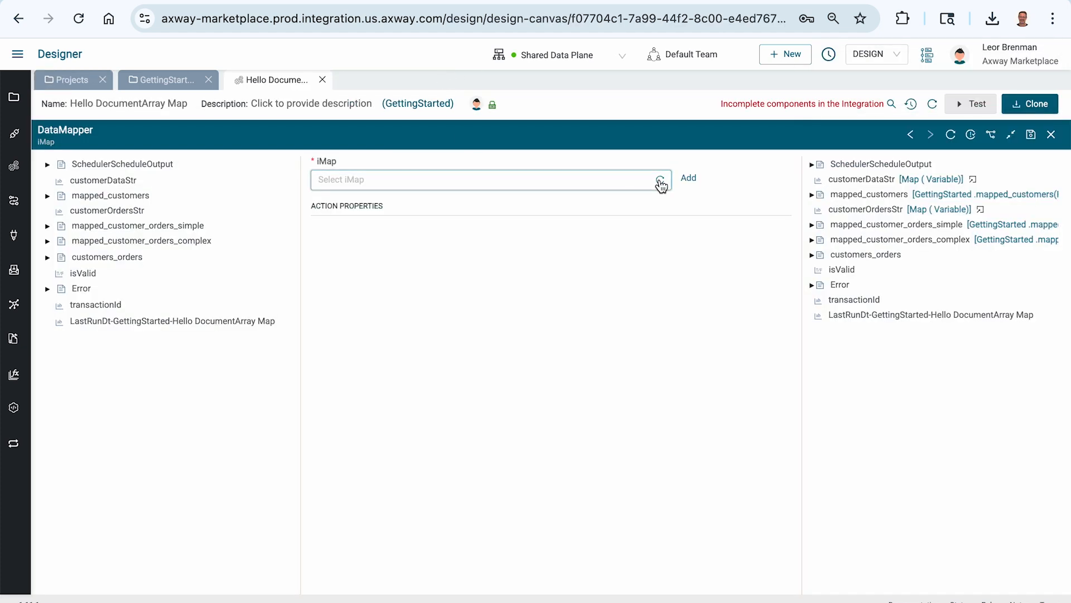
Step: Select complexDataMapper as the DataMapper's iMap and map customers from customers_orders to customers in its input Document
{"action": "left_click", "coordinate": [548, 178]}
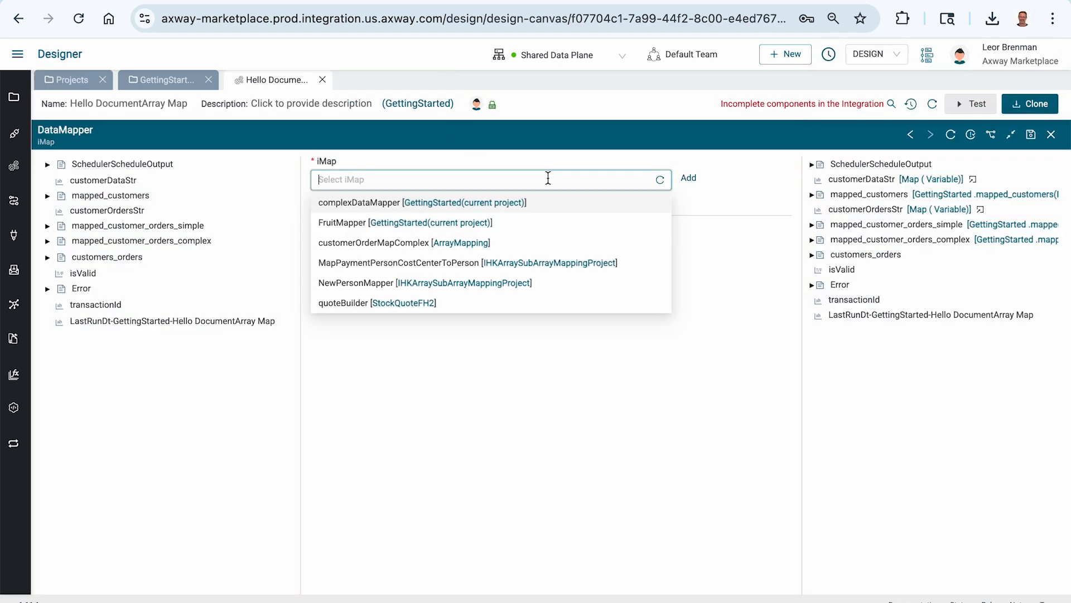
{"action": "left_click", "coordinate": [359, 202]}
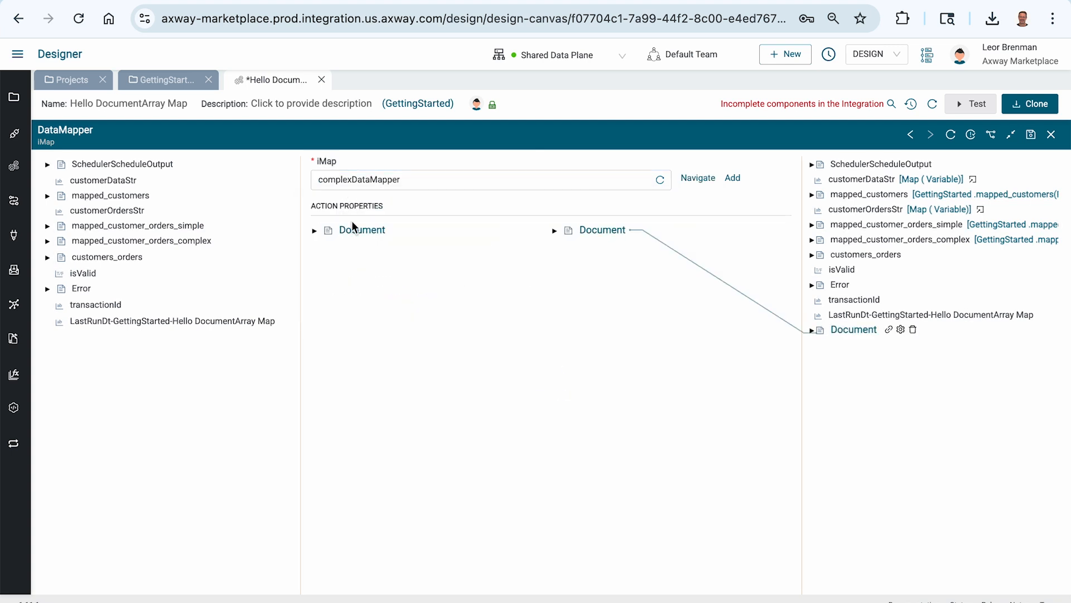
{"action": "left_click", "coordinate": [315, 231]}
{"action": "left_click", "coordinate": [47, 257]}
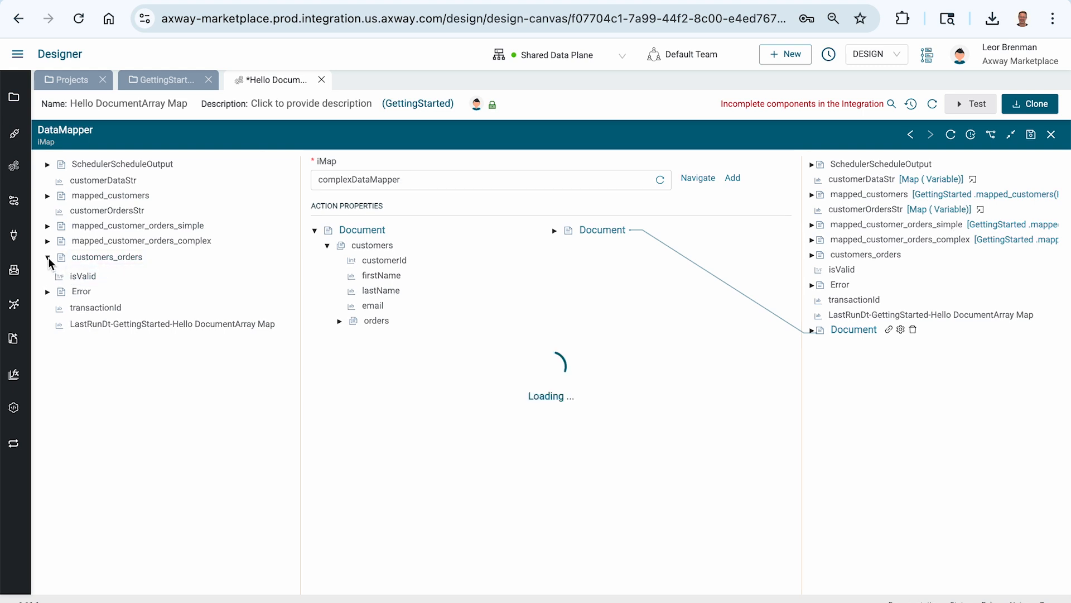
{"action": "left_click", "coordinate": [60, 273]}
{"action": "left_click_drag", "start_coordinate": [106, 274], "coordinate": [368, 248]}
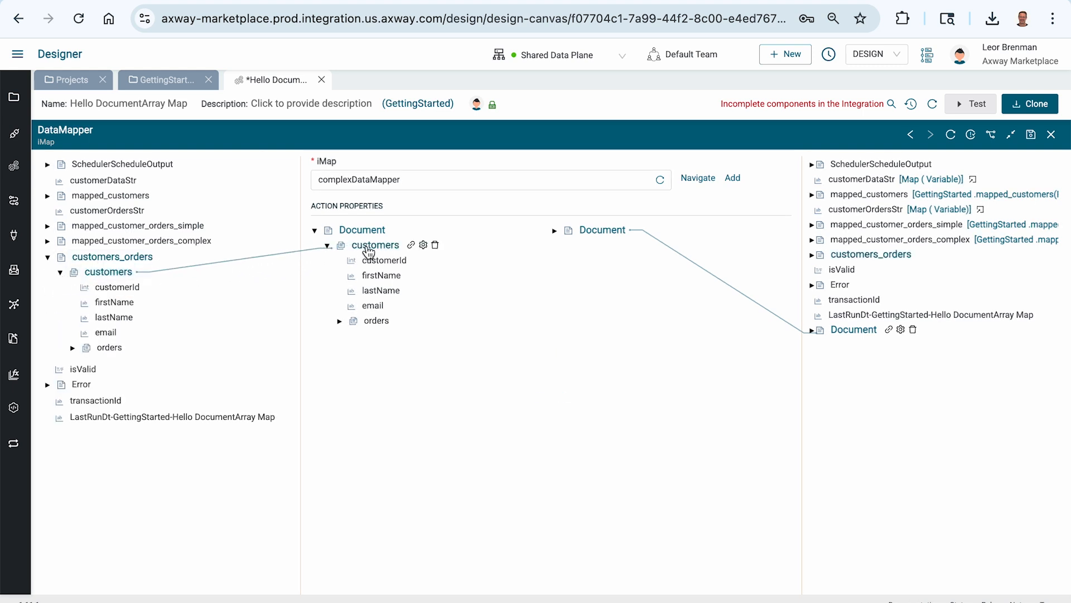
Step: Map clients from the iMap's output Document to clients in mapped_customer_orders_complex, and save the DataMapper step
{"action": "left_click", "coordinate": [812, 240]}
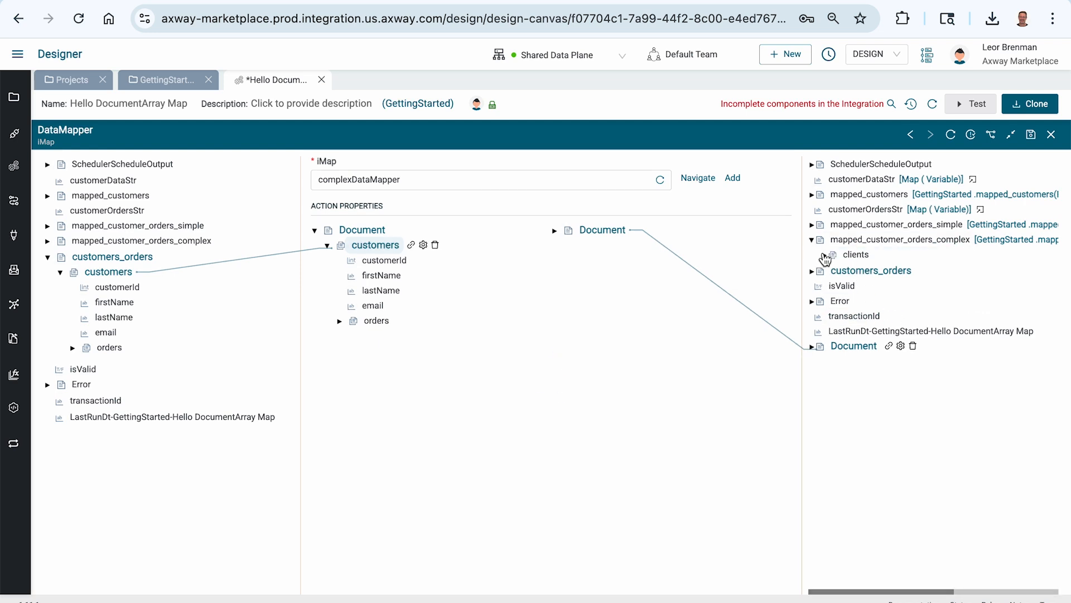
{"action": "left_click", "coordinate": [824, 255]}
{"action": "left_click", "coordinate": [555, 232]}
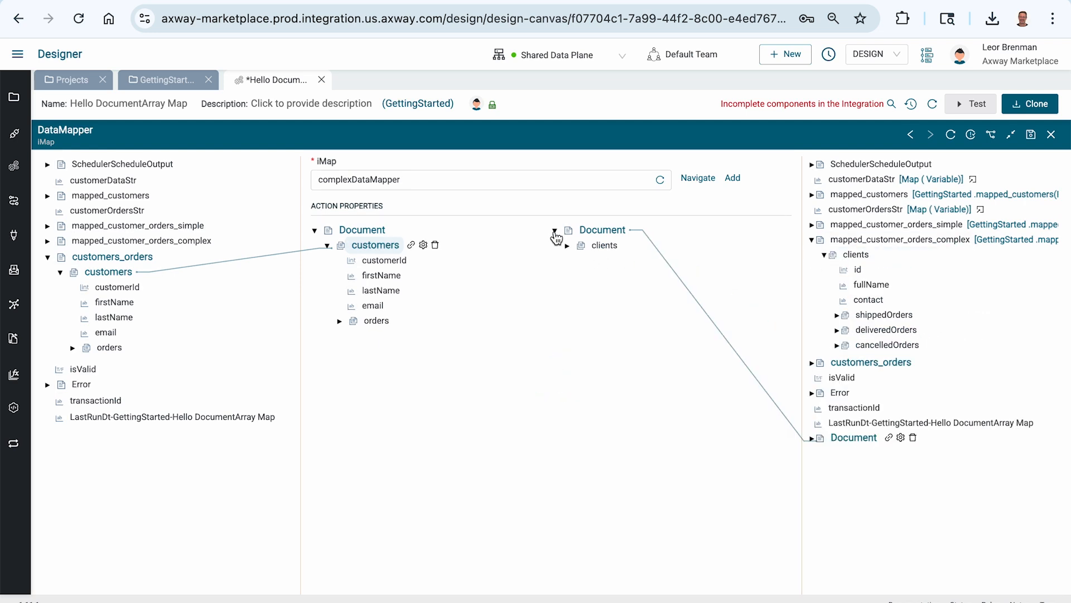
{"action": "left_click_drag", "start_coordinate": [604, 245], "coordinate": [843, 254]}
{"action": "left_click", "coordinate": [1031, 135]}
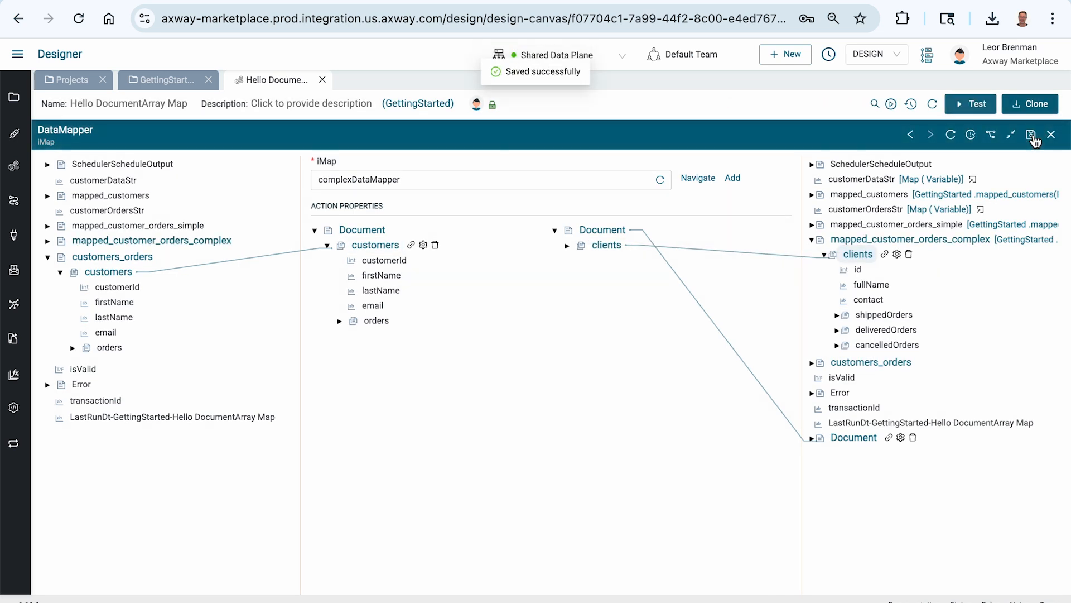
Step: Test the integration and examine the first client's fields and shippedOrders in the DataMapper output mapped_customer_orders_complex
{"action": "left_click", "coordinate": [975, 105]}
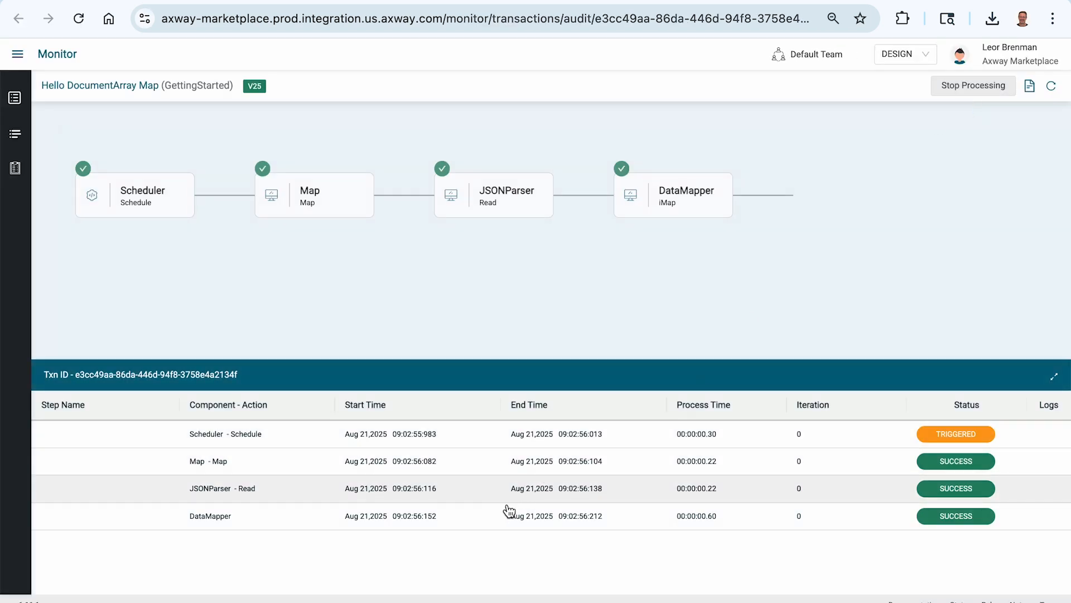
{"action": "left_click", "coordinate": [500, 520]}
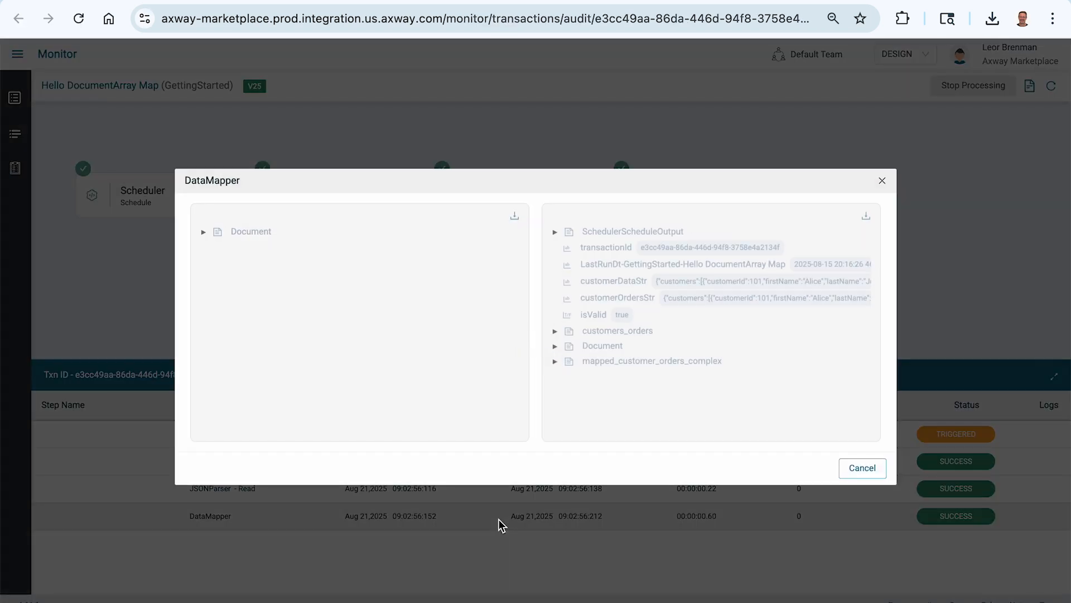
{"action": "left_click", "coordinate": [555, 362]}
{"action": "left_click", "coordinate": [568, 376]}
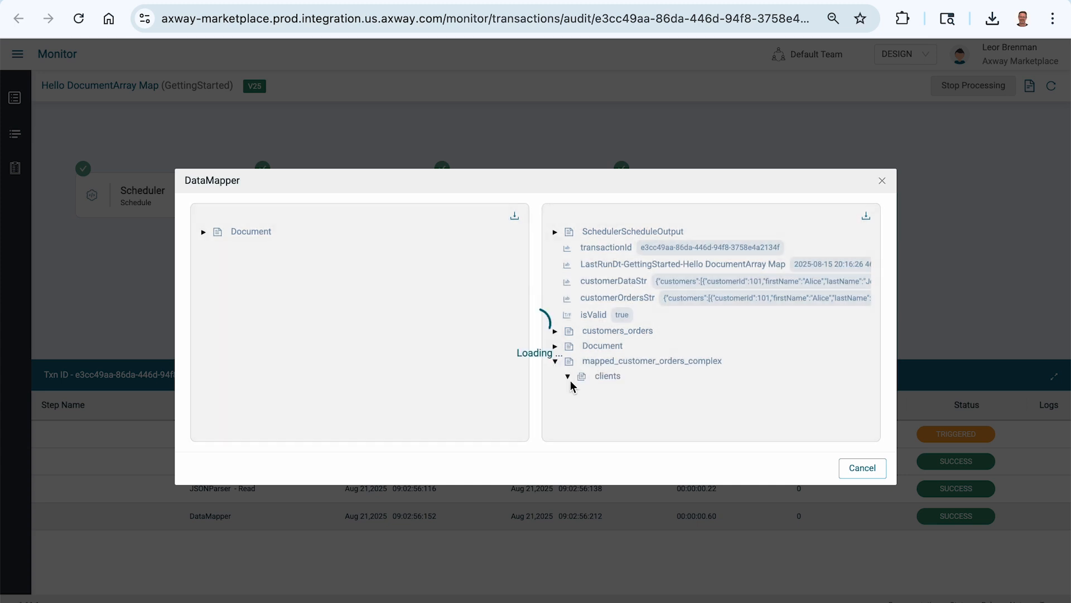
{"action": "scroll", "coordinate": [601, 347], "scroll_direction": "down", "scroll_amount": 1}
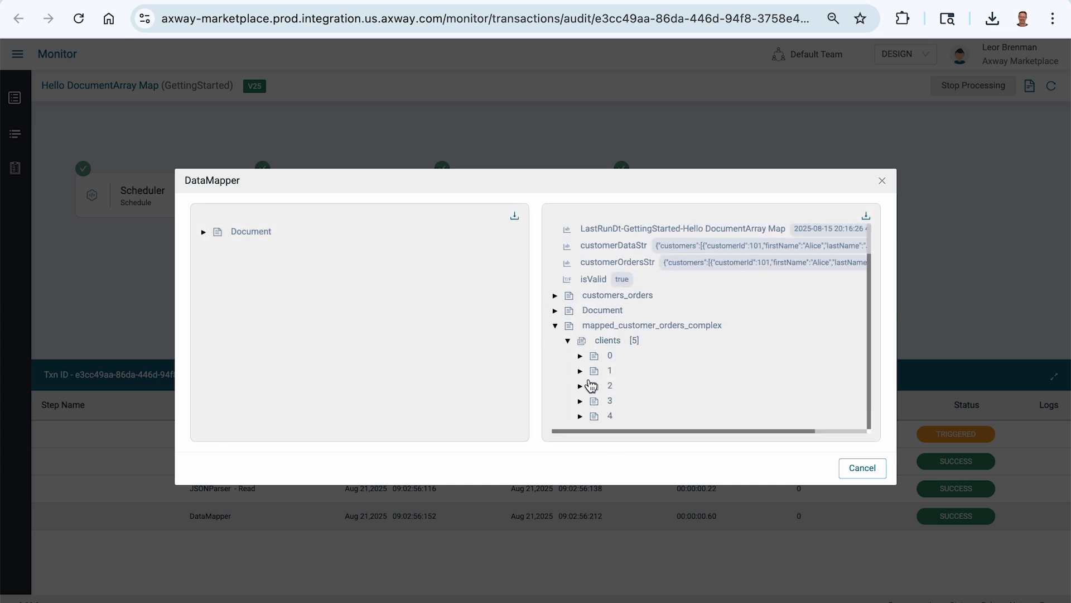
{"action": "left_click", "coordinate": [580, 358]}
{"action": "scroll", "coordinate": [581, 360], "scroll_direction": "down", "scroll_amount": 2}
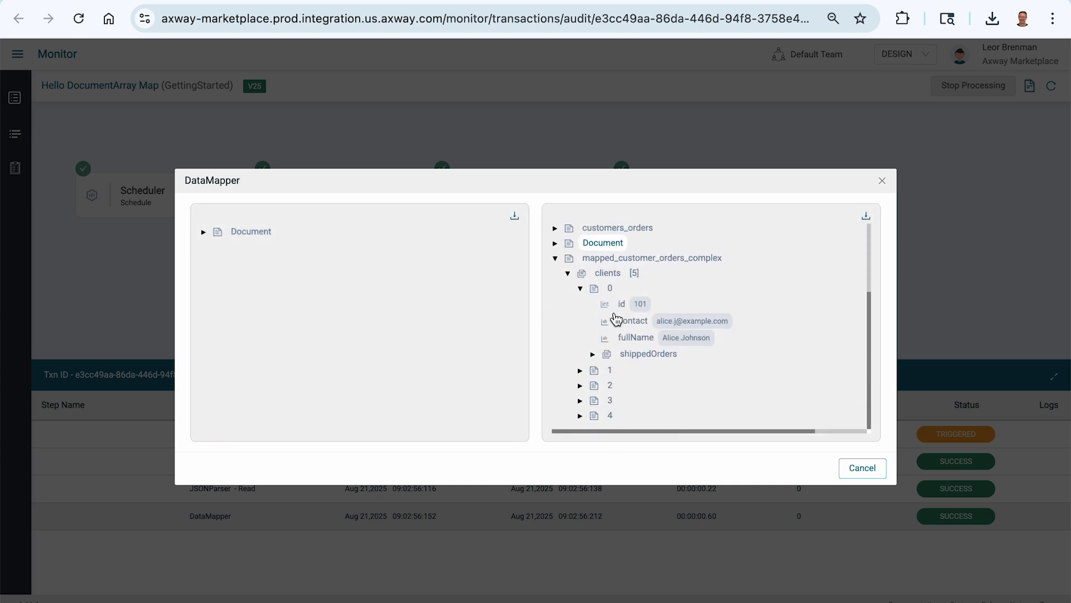
{"action": "left_click", "coordinate": [593, 355]}
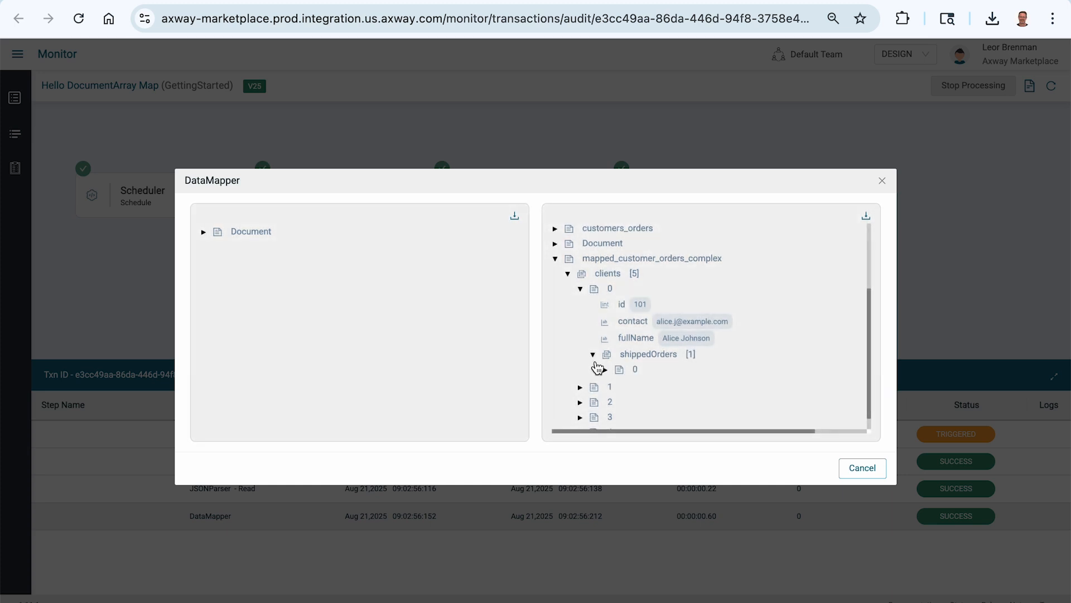
{"action": "left_click", "coordinate": [606, 370]}
{"action": "scroll", "coordinate": [608, 374], "scroll_direction": "down", "scroll_amount": 2}
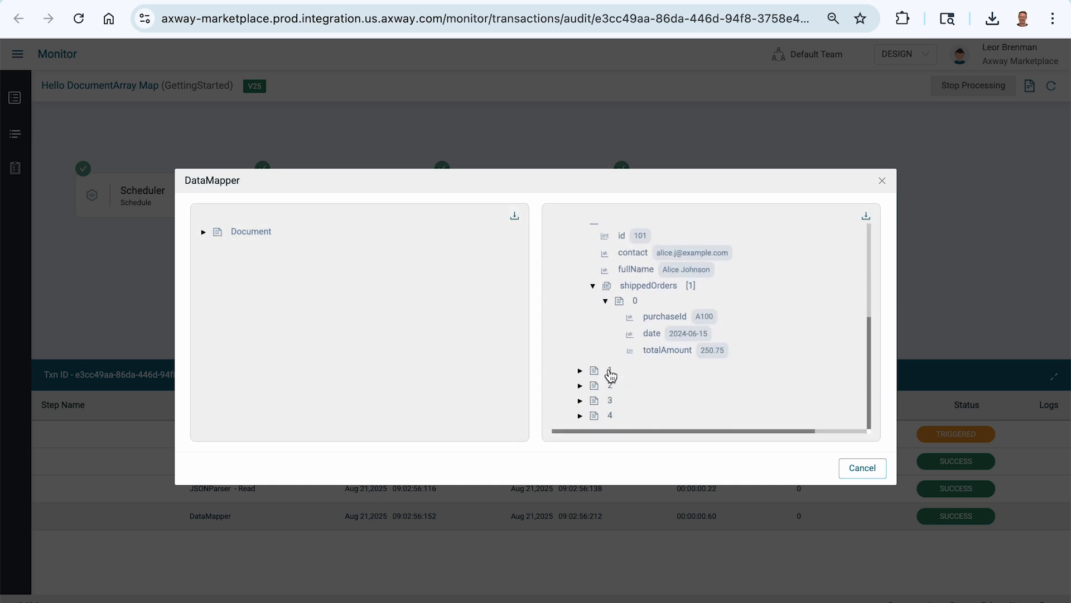
Step: Examine the first customer's first order in the DataMapper input Document, for comparison with the mapped output
{"action": "left_click", "coordinate": [203, 232]}
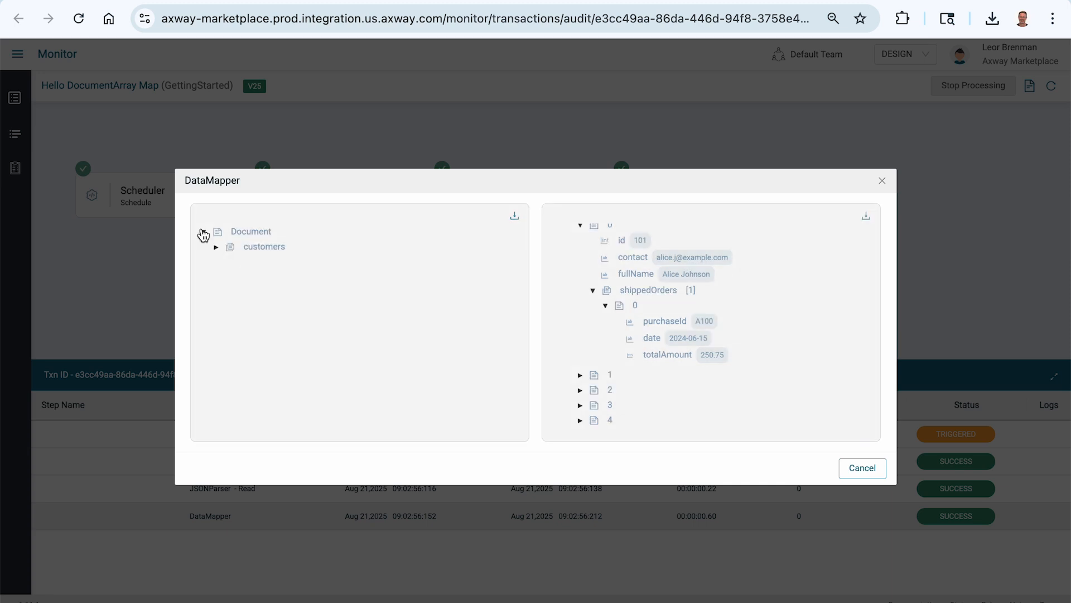
{"action": "left_click", "coordinate": [216, 246]}
{"action": "left_click", "coordinate": [228, 263]}
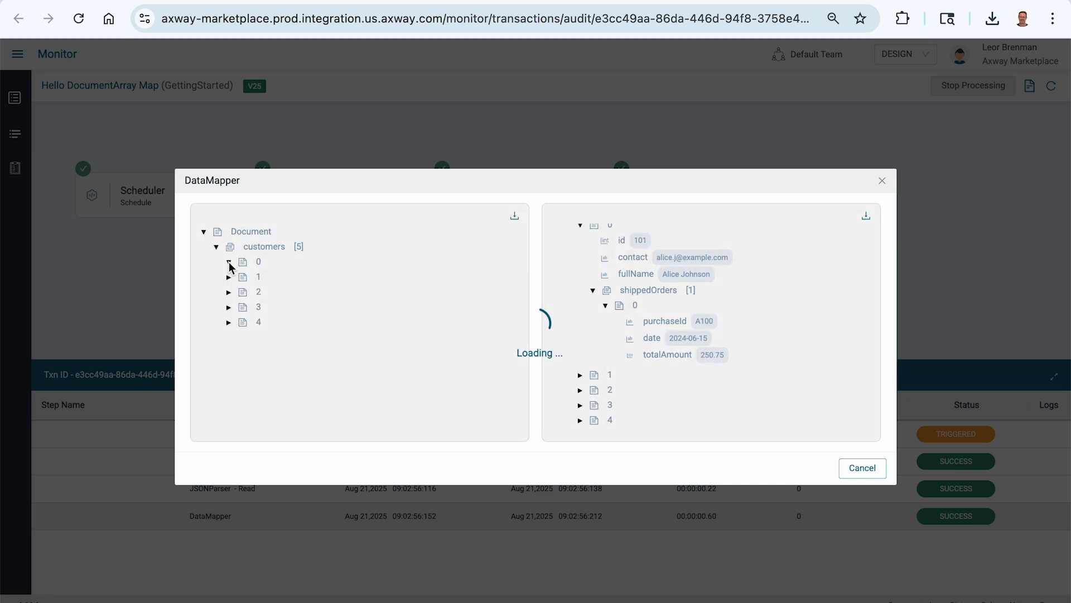
{"action": "left_click", "coordinate": [241, 345]}
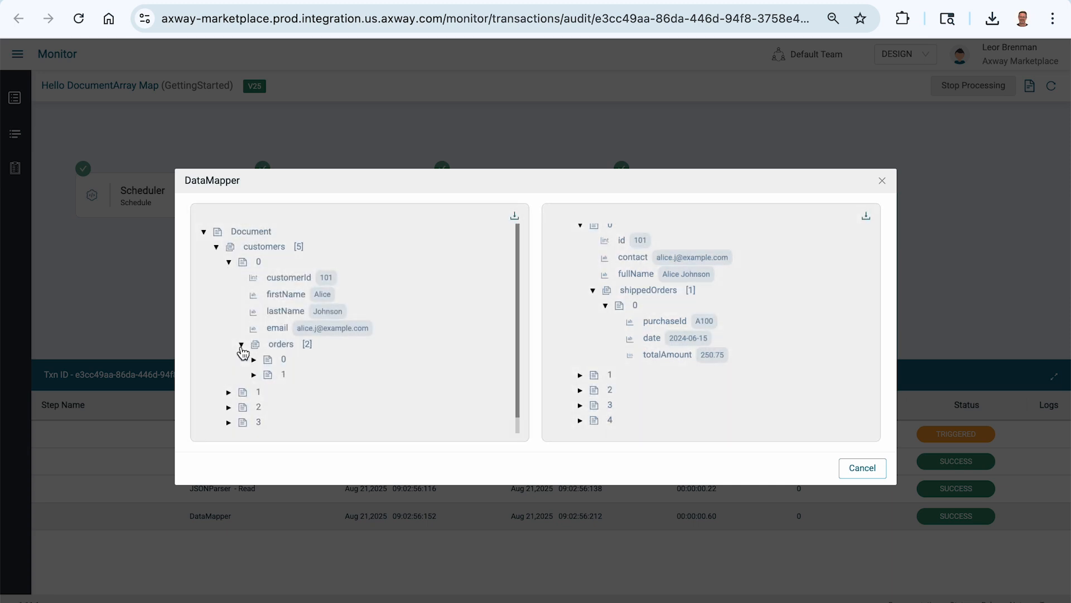
{"action": "left_click", "coordinate": [254, 360]}
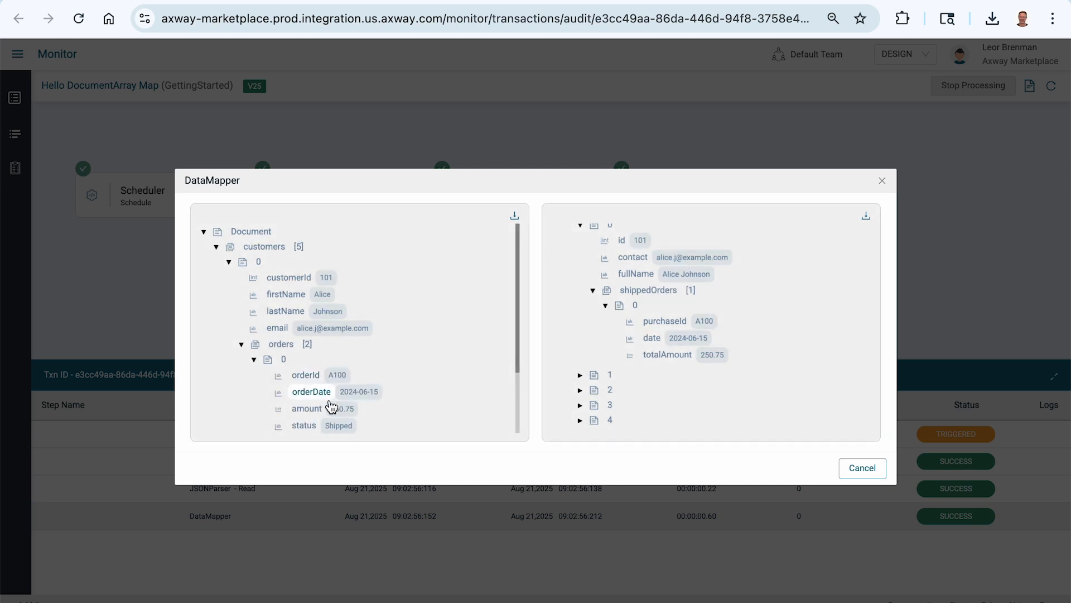
Step: Examine the second client's fields and shippedOrders entry in the DataMapper output
{"action": "left_click", "coordinate": [580, 375]}
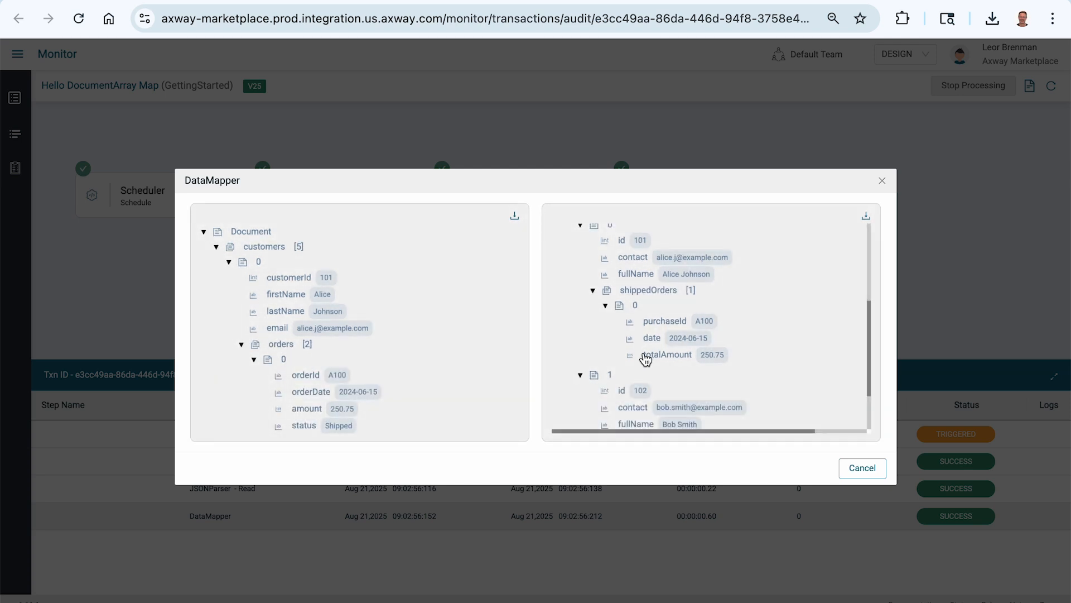
{"action": "scroll", "coordinate": [663, 351], "scroll_direction": "down", "scroll_amount": 2}
{"action": "left_click", "coordinate": [593, 370]}
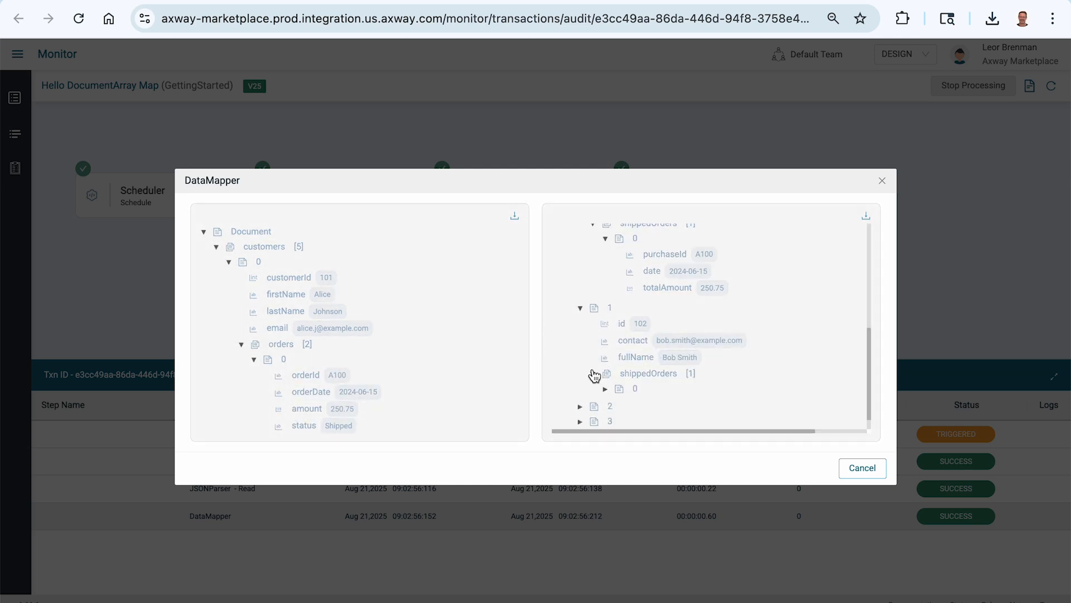
{"action": "scroll", "coordinate": [600, 373], "scroll_direction": "down", "scroll_amount": 1}
{"action": "left_click", "coordinate": [606, 371]}
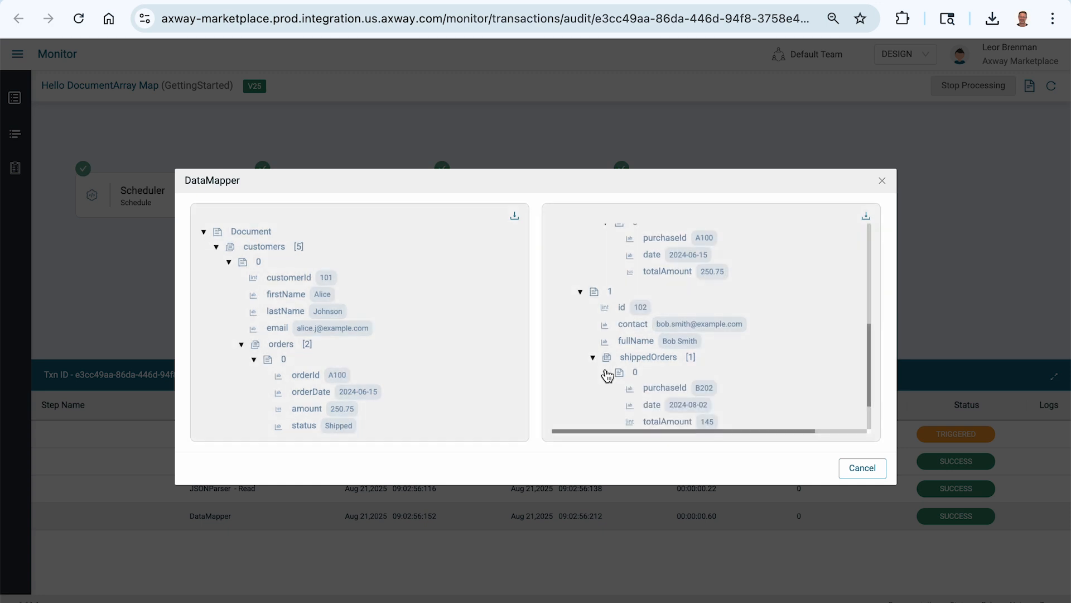
{"action": "scroll", "coordinate": [651, 349], "scroll_direction": "down", "scroll_amount": 1}
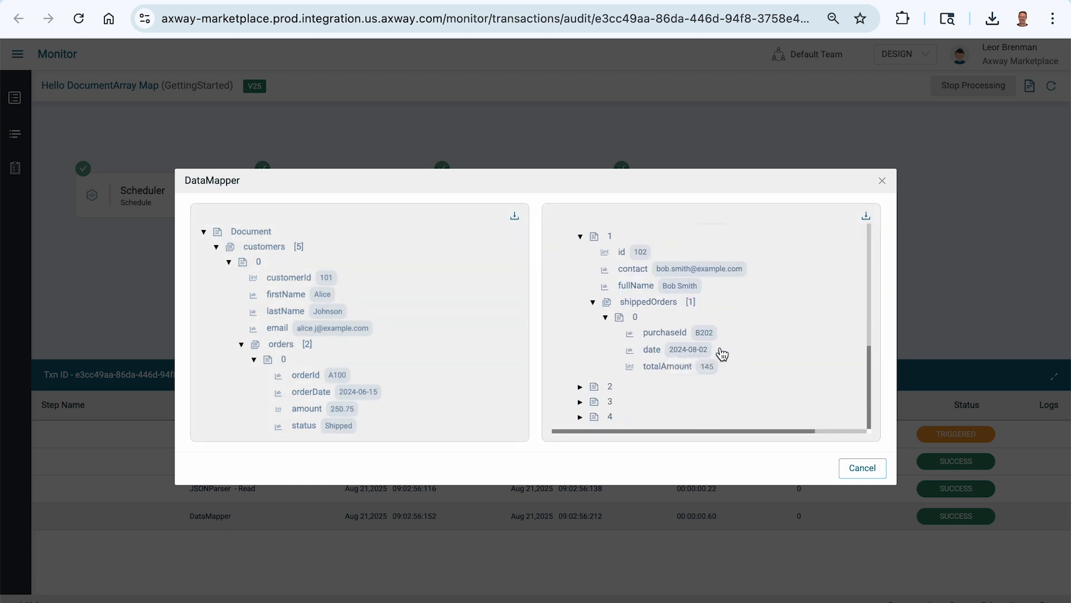
Step: Examine the second customer's three orders and their statuses in the DataMapper input Document, for comparison with the mapped shippedOrders
{"action": "left_click", "coordinate": [229, 263]}
{"action": "left_click", "coordinate": [229, 277]}
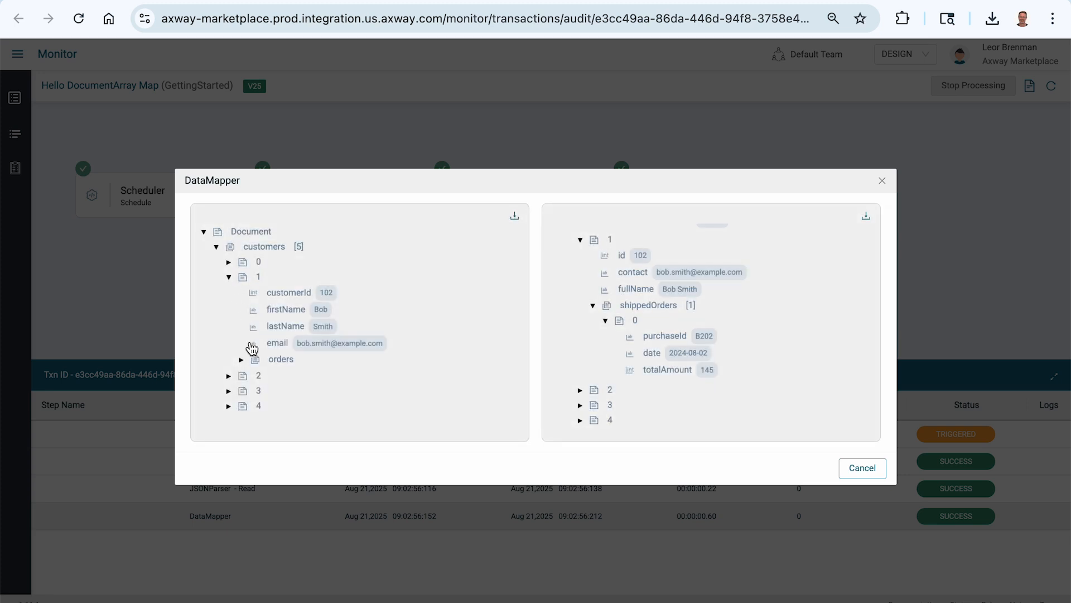
{"action": "left_click", "coordinate": [241, 360]}
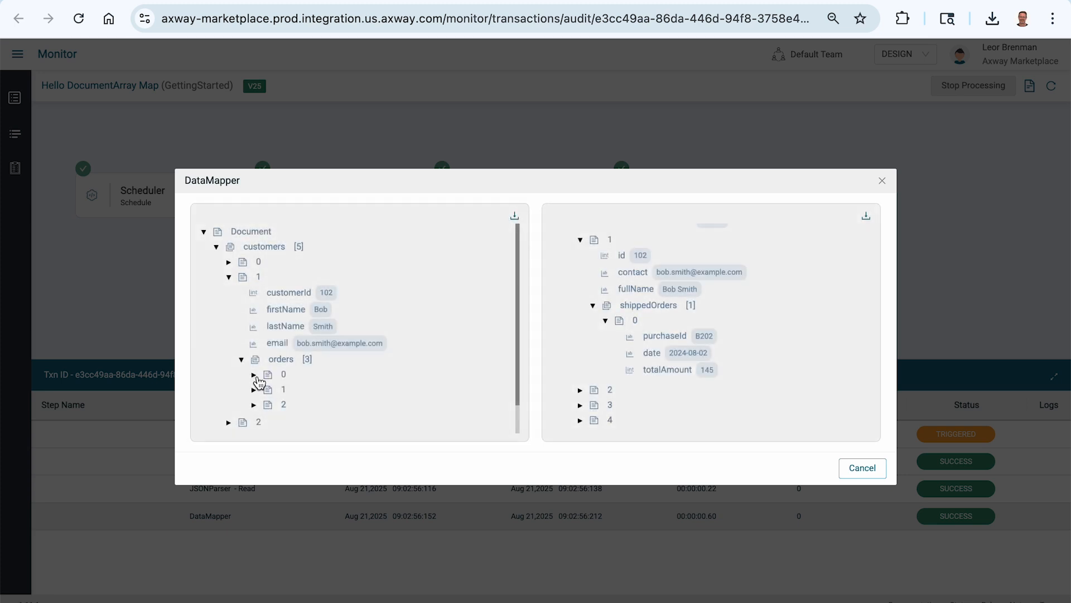
{"action": "left_click", "coordinate": [254, 375]}
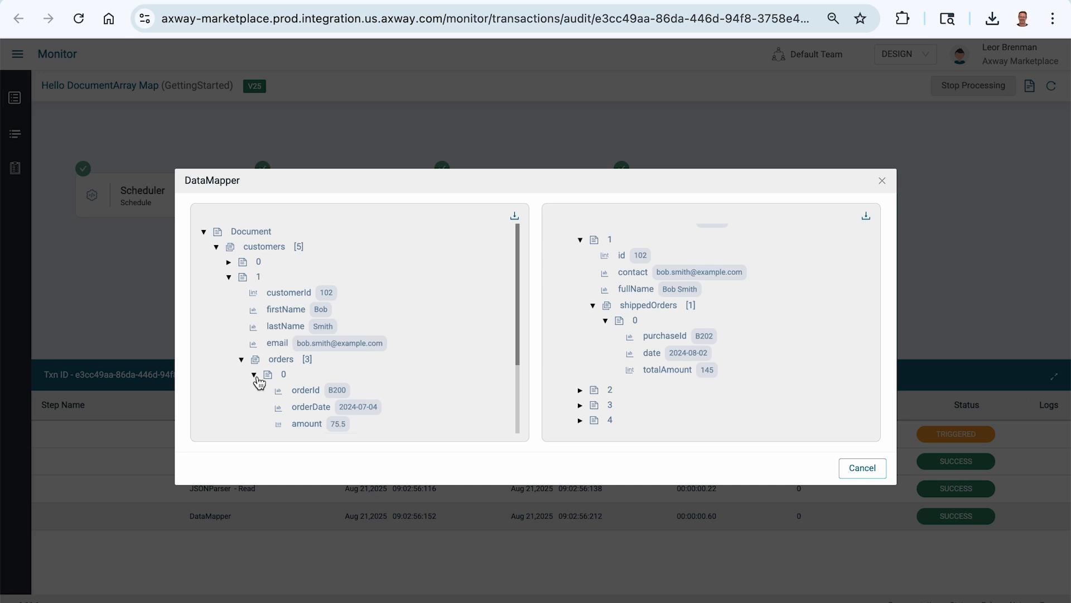
{"action": "left_click", "coordinate": [255, 376]}
{"action": "left_click", "coordinate": [255, 377]}
{"action": "scroll", "coordinate": [257, 385], "scroll_direction": "down", "scroll_amount": 3}
{"action": "left_click", "coordinate": [255, 357]}
{"action": "scroll", "coordinate": [255, 360], "scroll_direction": "down", "scroll_amount": 2}
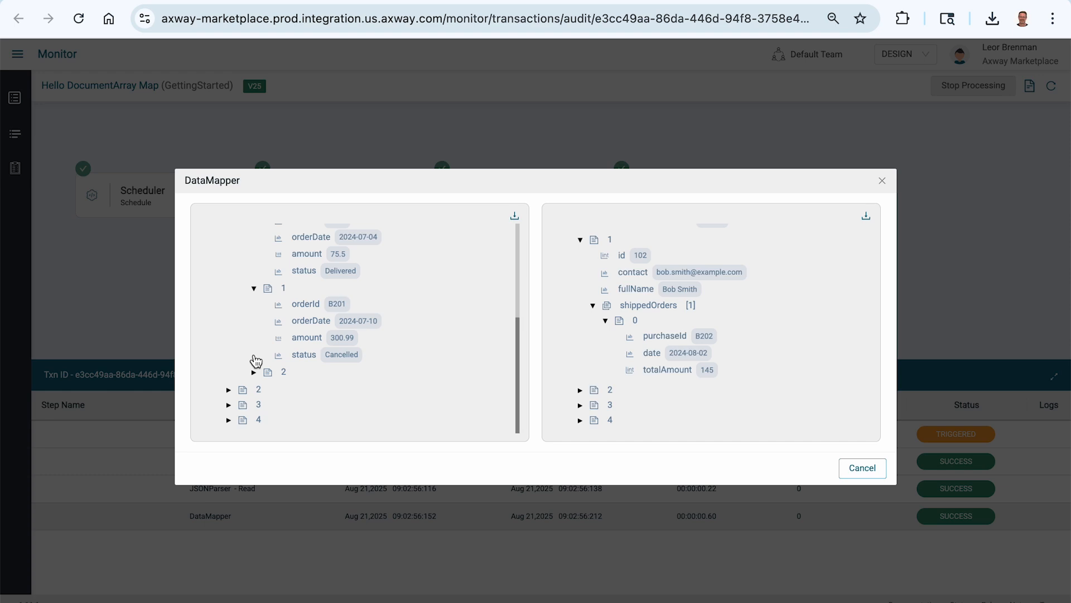
{"action": "left_click", "coordinate": [255, 373]}
{"action": "scroll", "coordinate": [255, 380], "scroll_direction": "down", "scroll_amount": 2}
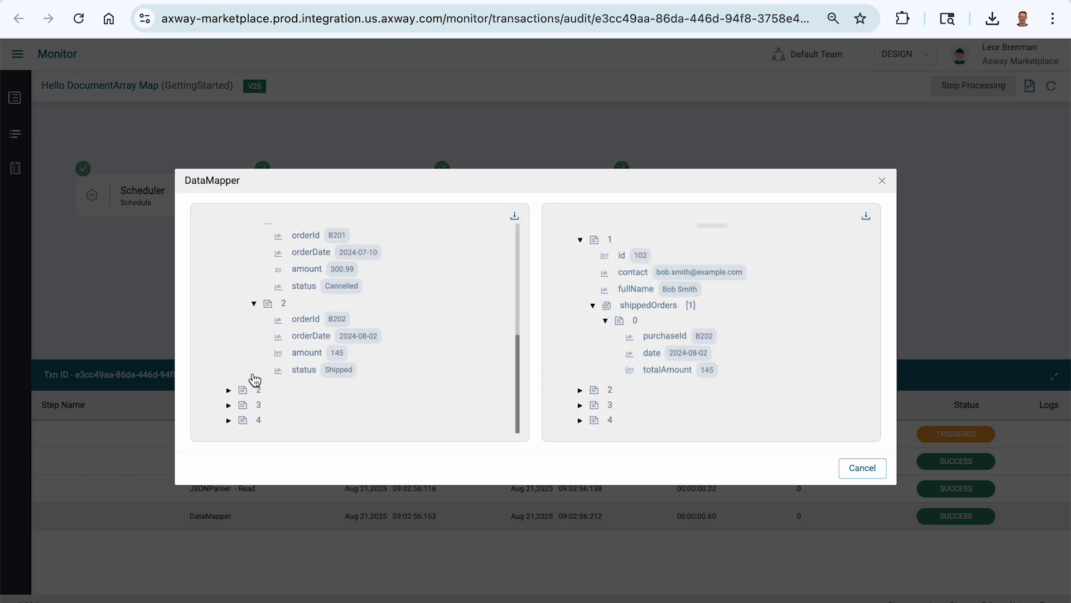
{"action": "key", "text": "Escape"}
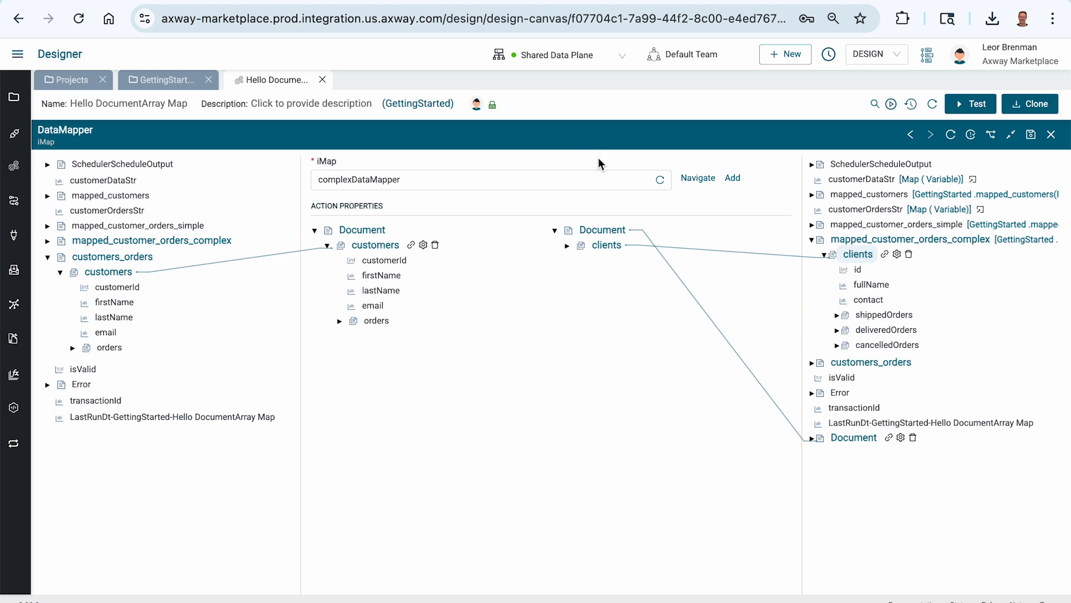
Step: Open the complexDataMapper iMap from the DataMapper step and enter the clients loop mapping, with source customers and orders expanded
{"action": "left_click", "coordinate": [700, 179]}
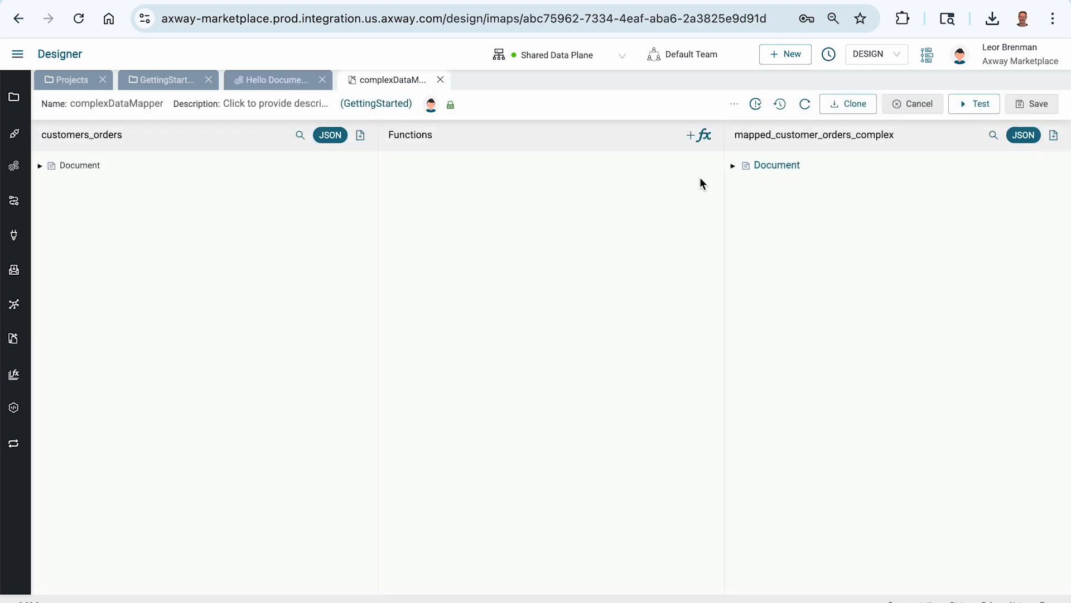
{"action": "left_click", "coordinate": [39, 166]}
{"action": "left_click", "coordinate": [53, 184]}
{"action": "left_click", "coordinate": [65, 271]}
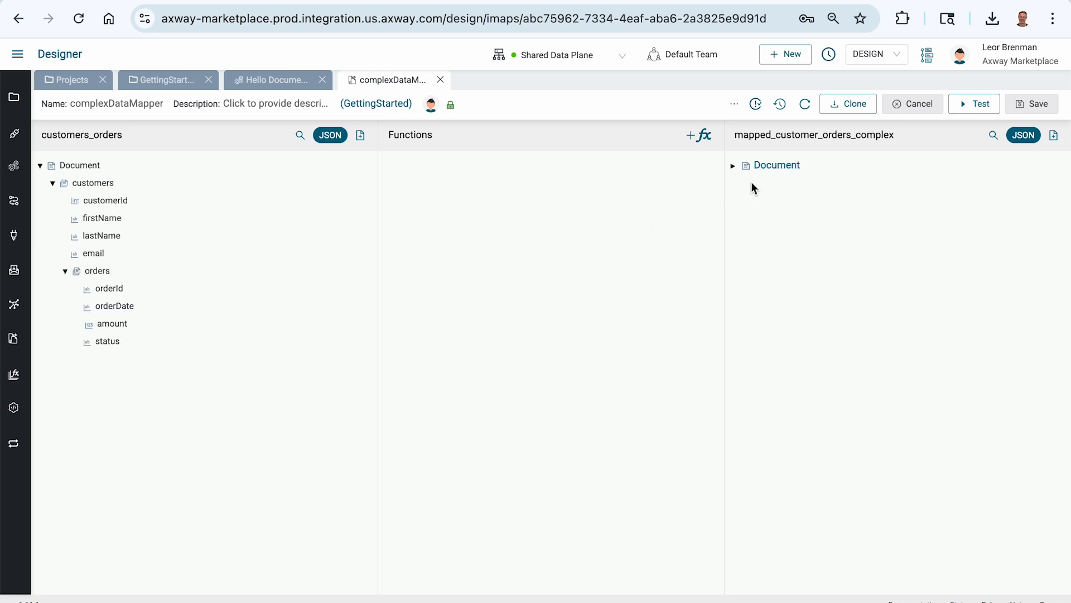
{"action": "left_click", "coordinate": [733, 166]}
{"action": "left_click", "coordinate": [745, 183]}
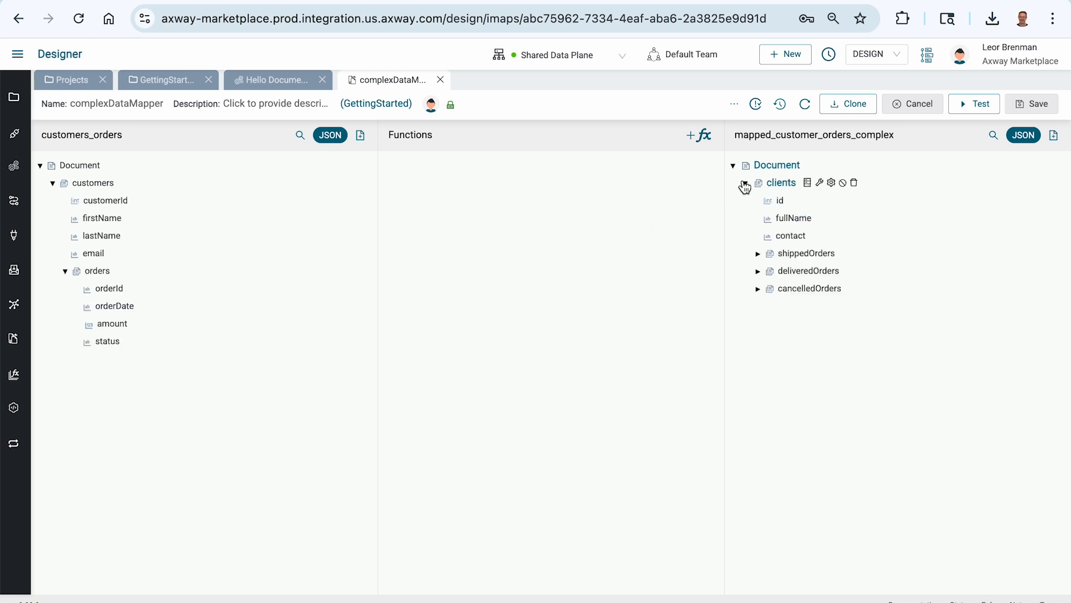
{"action": "left_click", "coordinate": [808, 184]}
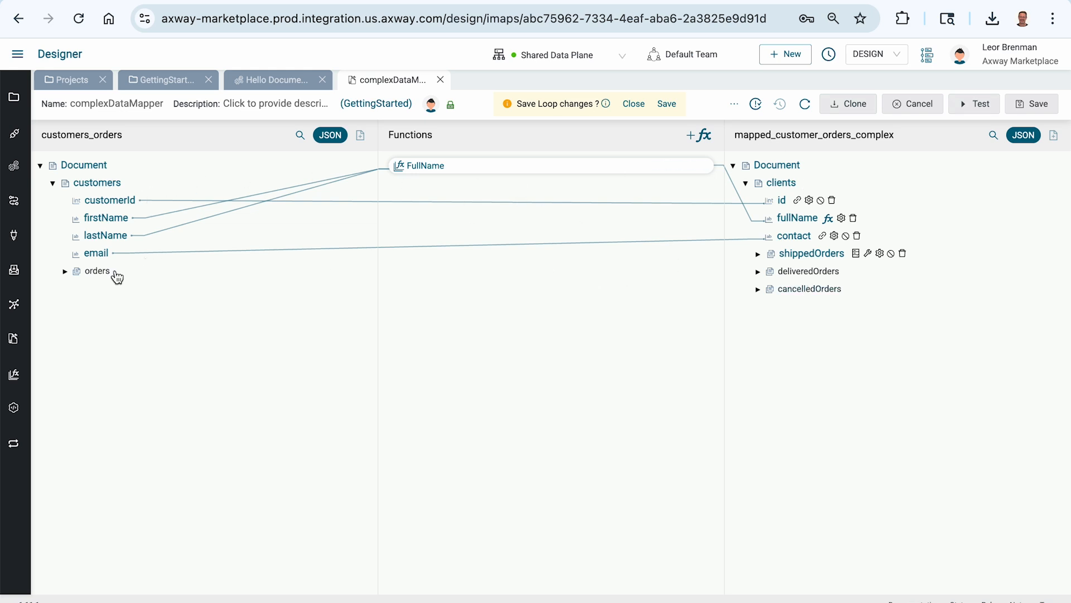
Step: Add a loop named DeliveredOrdersLoop to deliveredOrders, using the copied path of the source orders as its source path, and enter it
{"action": "right_click", "coordinate": [93, 277]}
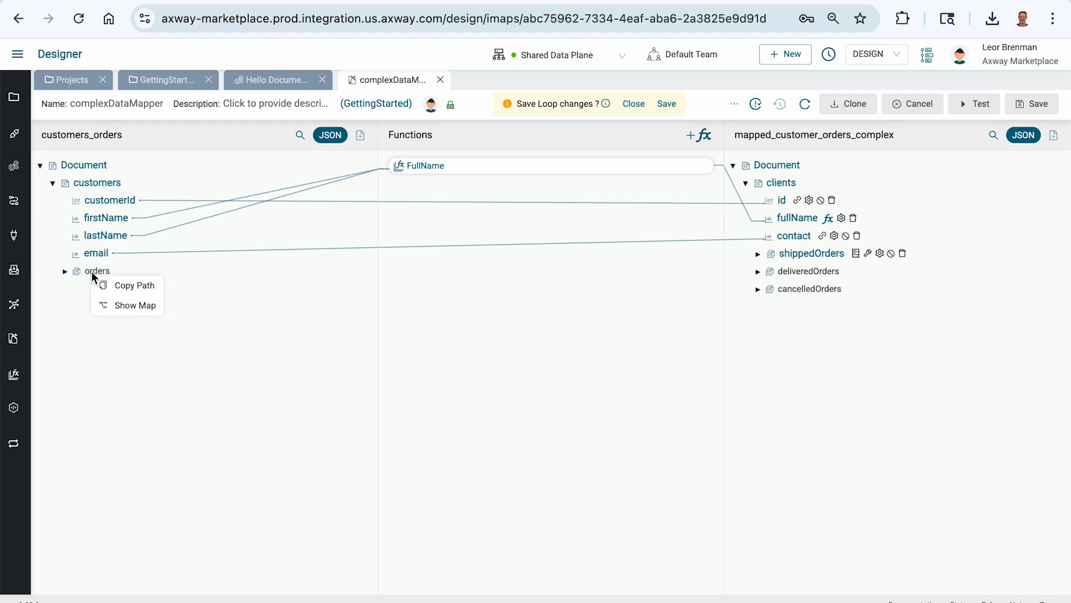
{"action": "left_click", "coordinate": [106, 285]}
{"action": "left_click", "coordinate": [66, 272]}
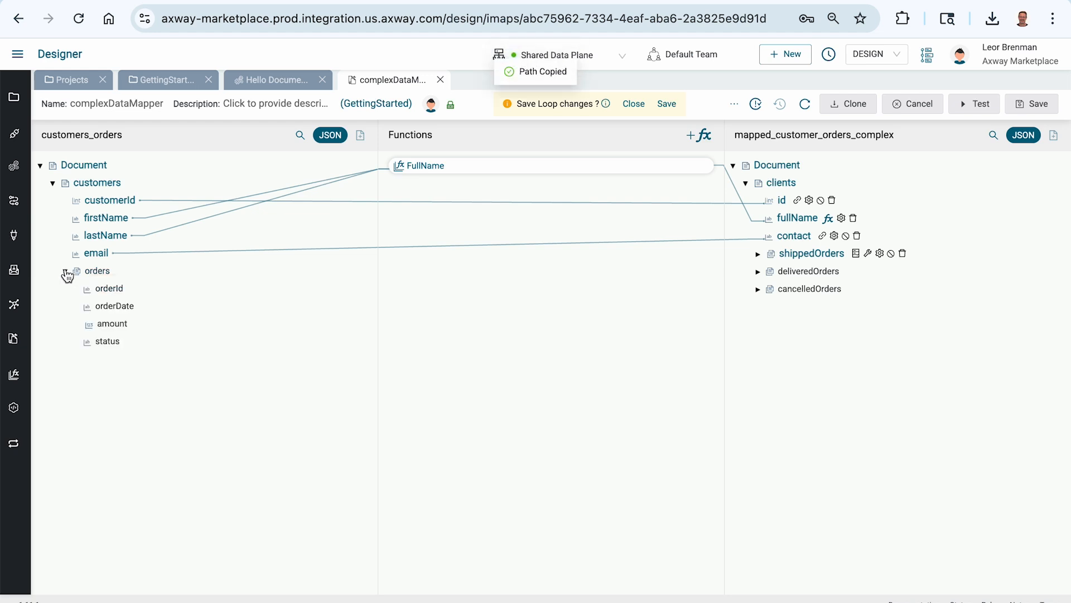
{"action": "right_click", "coordinate": [795, 277]}
{"action": "left_click", "coordinate": [818, 323]}
{"action": "type", "text": "DeliveredOrder"}
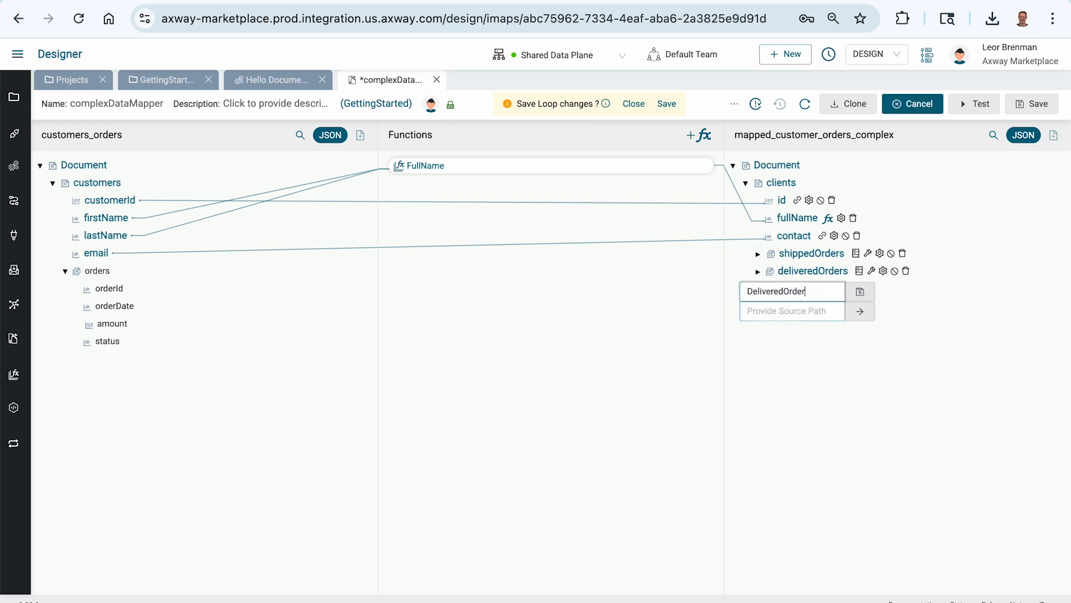
{"action": "type", "text": "sLoop"}
{"action": "key", "text": "Tab"}
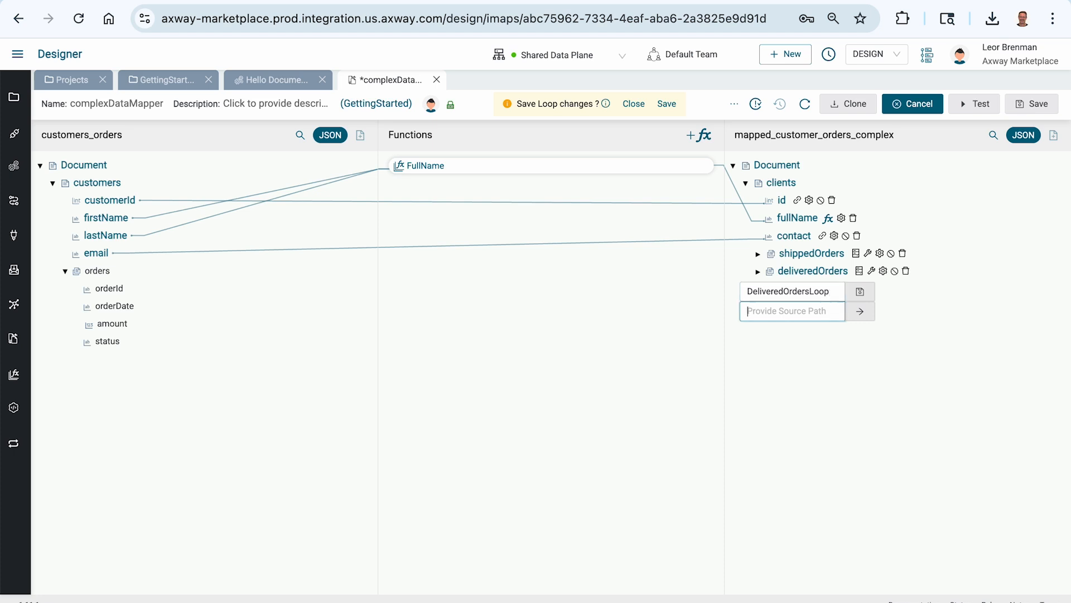
{"action": "key", "text": "ctrl+v"}
{"action": "left_click", "coordinate": [867, 307]}
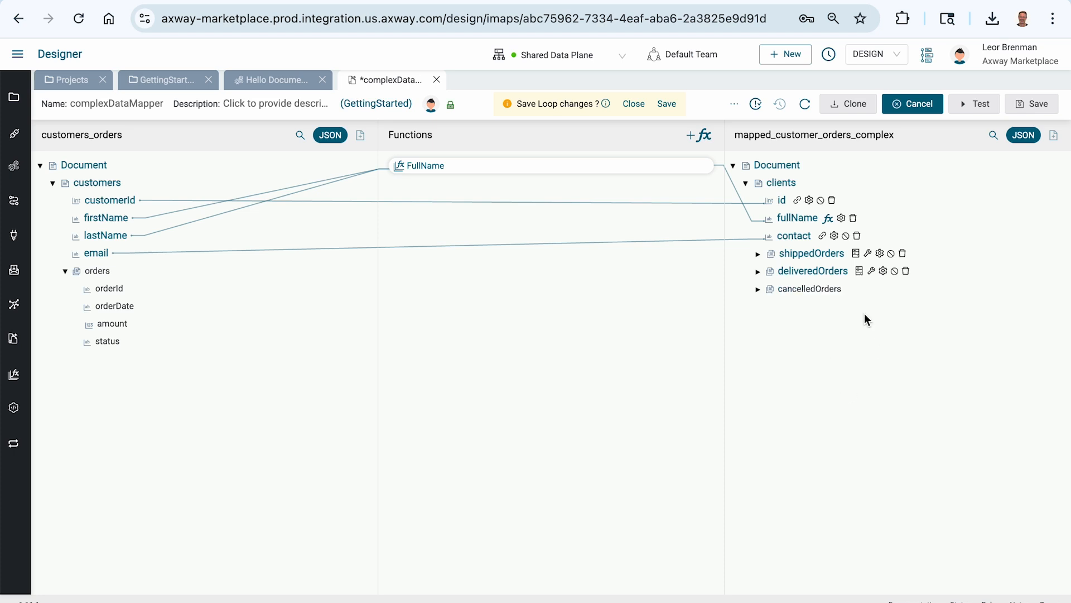
Step: Map orderId, orderDate and amount to purchaseId, date and totalAmount in deliveredOrders, and save the loop changes
{"action": "left_click_drag", "start_coordinate": [109, 299], "coordinate": [820, 289]}
{"action": "left_click_drag", "start_coordinate": [114, 313], "coordinate": [797, 306]}
{"action": "left_click_drag", "start_coordinate": [125, 327], "coordinate": [799, 324]}
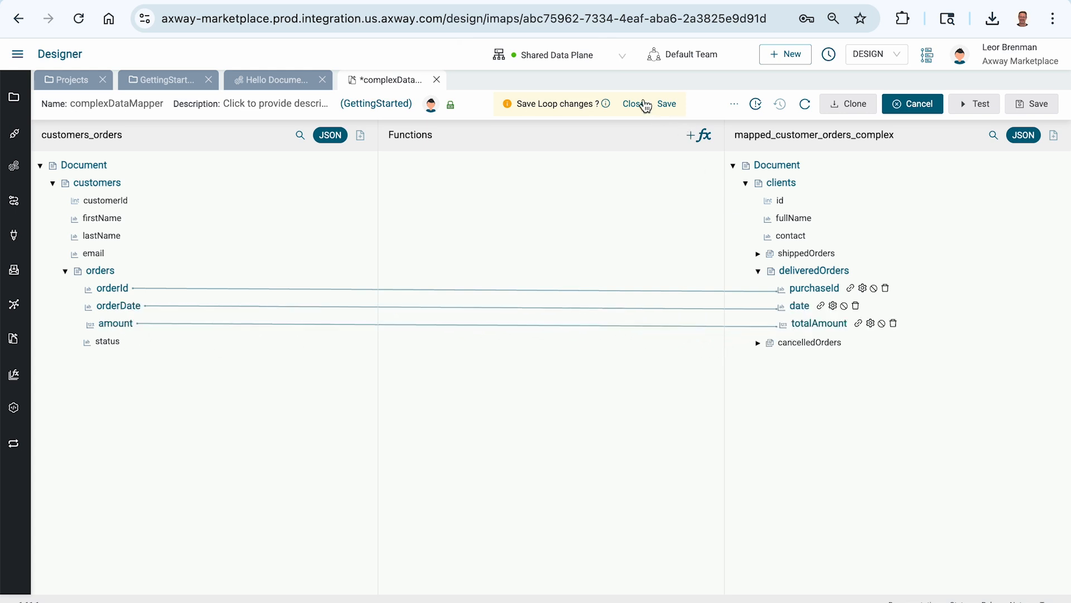
{"action": "left_click", "coordinate": [665, 106]}
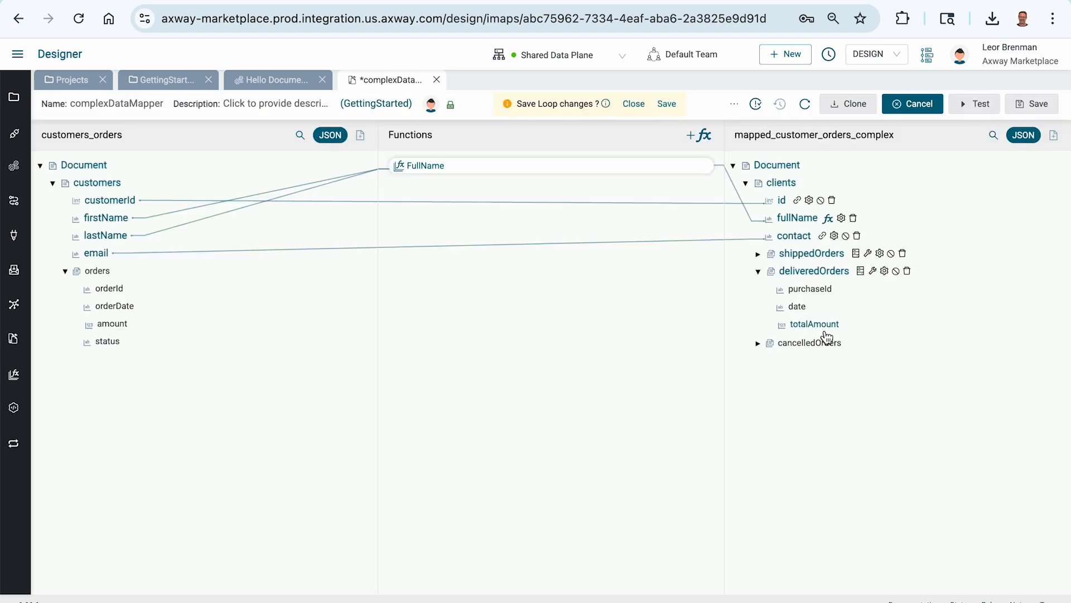
Step: Add the condition /Document/customers/orders[]/status == Delivered to the deliveredOrders loop, and save the expression and the clients loop changes
{"action": "left_click", "coordinate": [885, 272]}
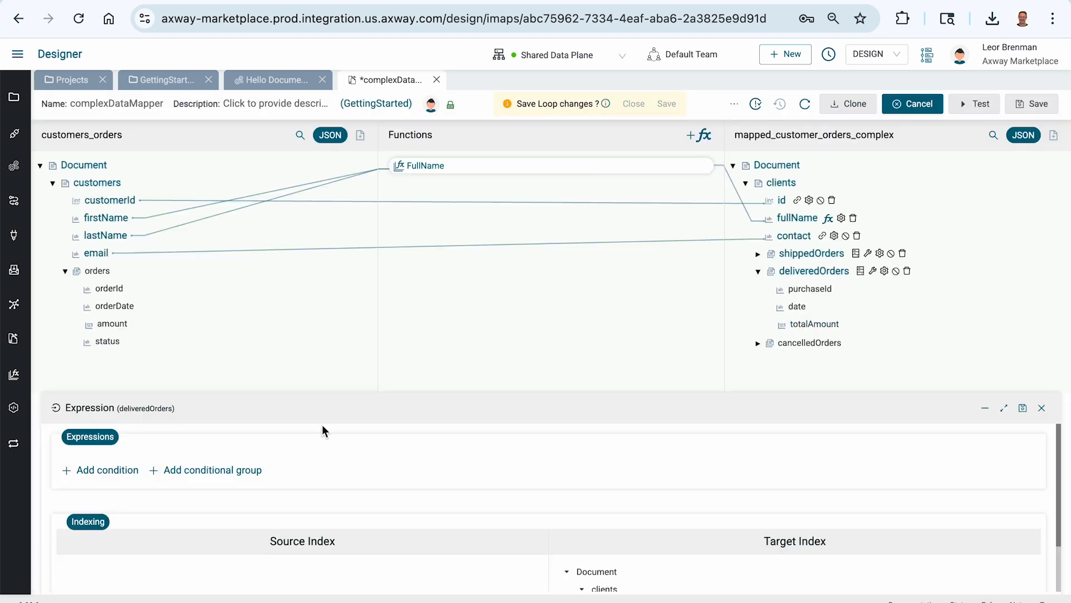
{"action": "right_click", "coordinate": [106, 345]}
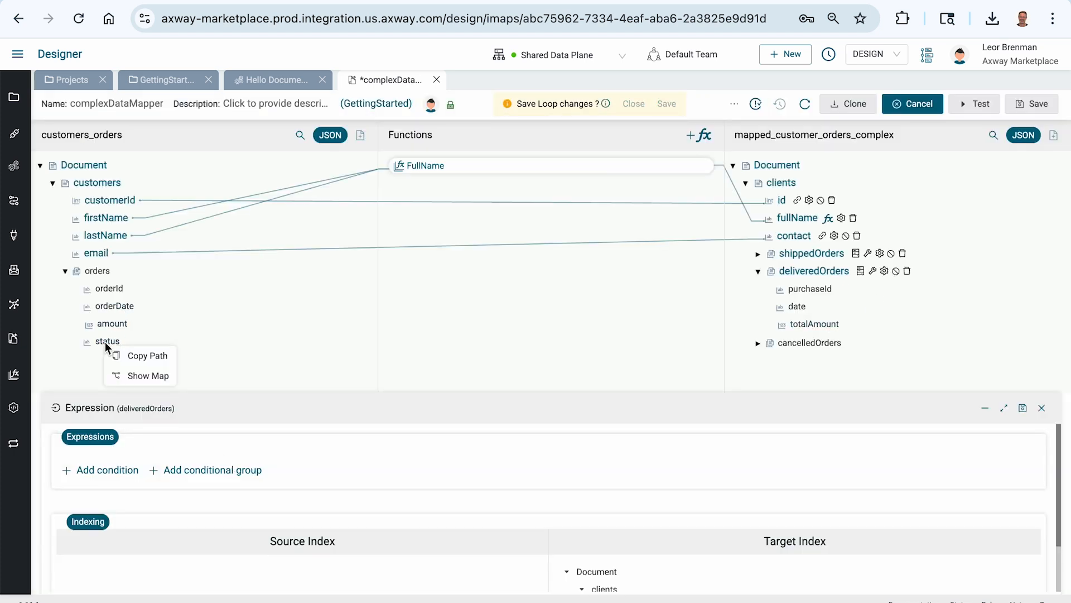
{"action": "left_click", "coordinate": [116, 356]}
{"action": "left_click", "coordinate": [107, 471]}
{"action": "left_click", "coordinate": [132, 484]}
{"action": "key", "text": "ctrl+v"}
{"action": "left_click", "coordinate": [413, 493]}
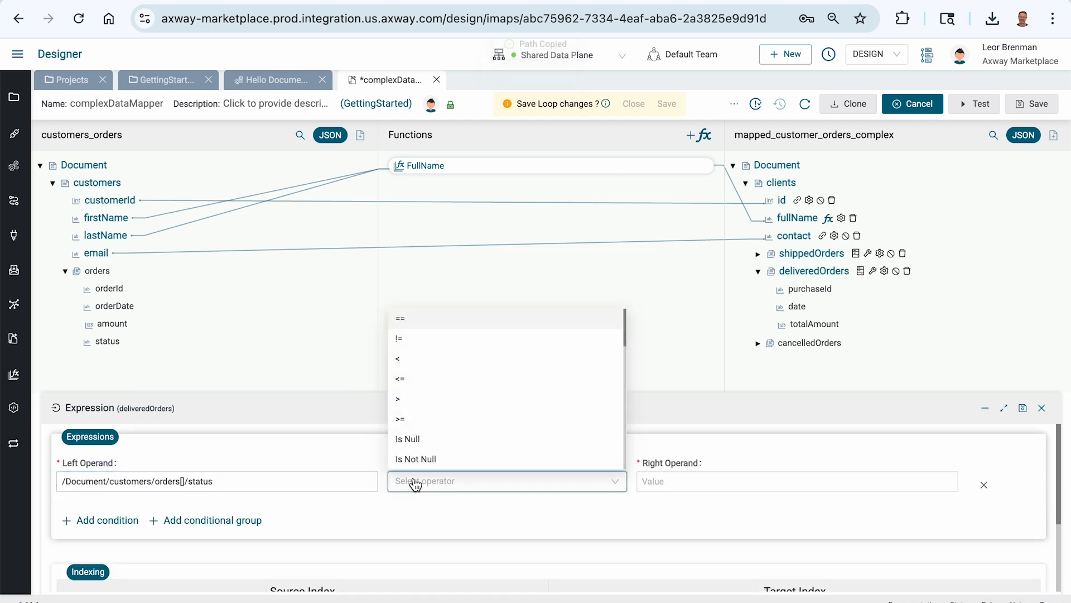
{"action": "left_click", "coordinate": [412, 327]}
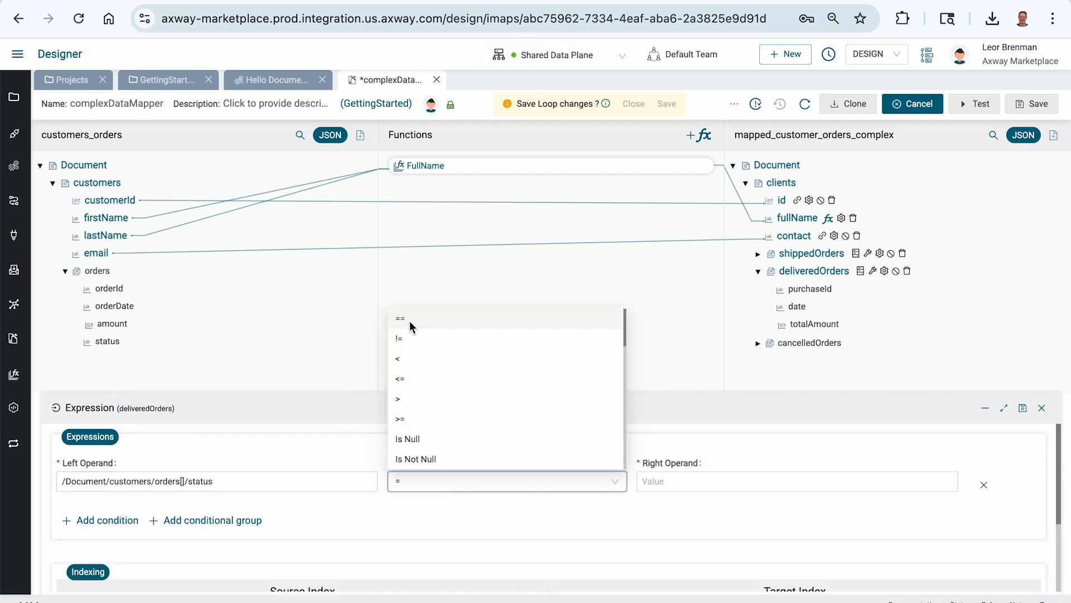
{"action": "left_click", "coordinate": [665, 481]}
{"action": "type", "text": "Deliver"}
{"action": "left_click", "coordinate": [755, 517]}
{"action": "left_click", "coordinate": [1024, 410]}
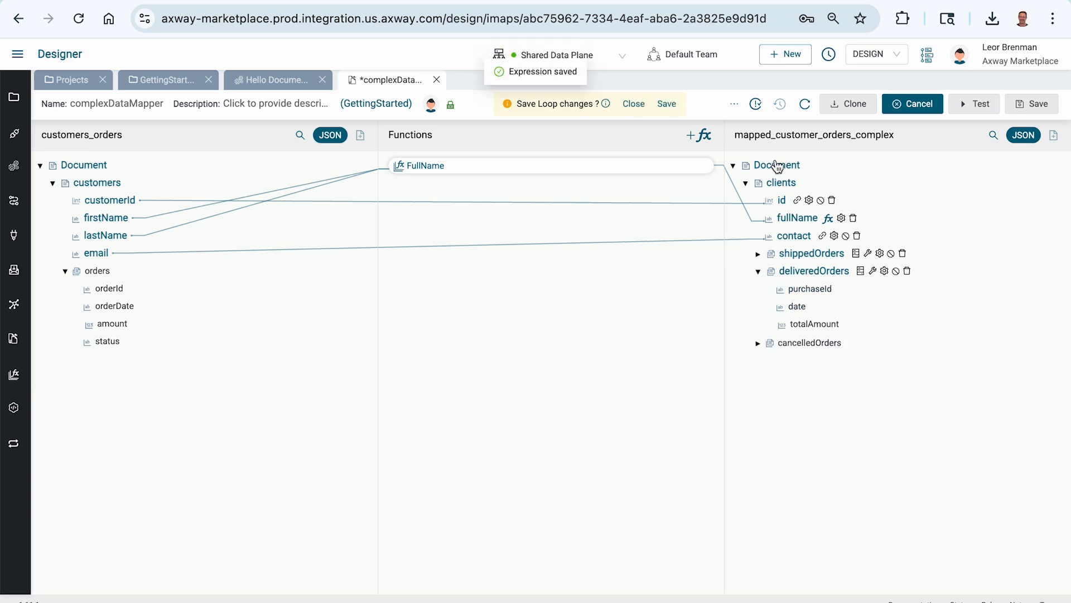
{"action": "left_click", "coordinate": [665, 106]}
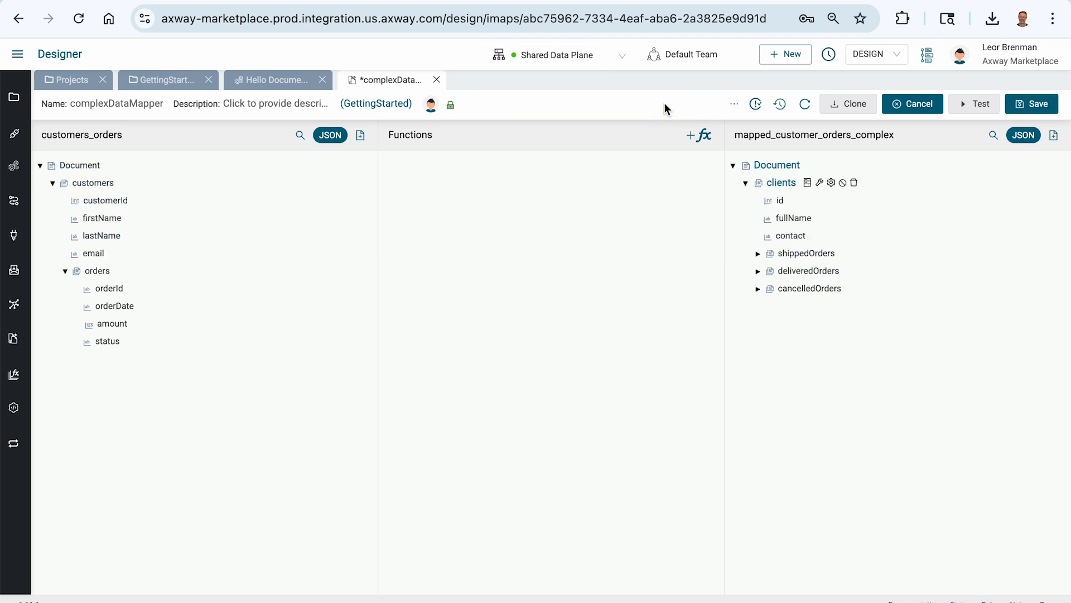
Step: Reopen the clients loop and add a loop named CancelledOrderLoop to cancelledOrders, with the copied orders path as its source path
{"action": "left_click", "coordinate": [809, 183]}
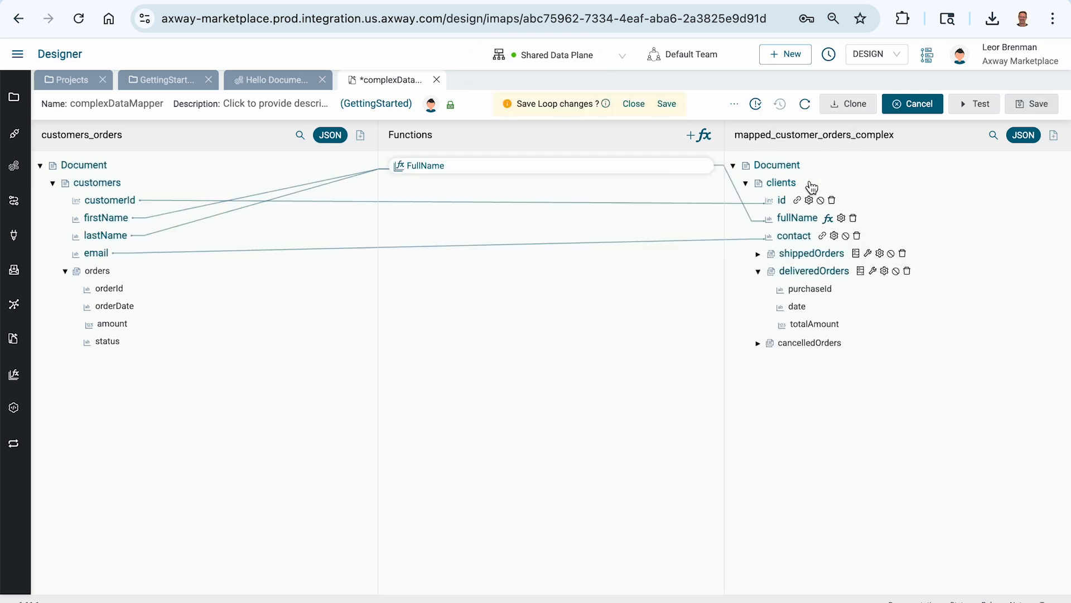
{"action": "right_click", "coordinate": [105, 273]}
{"action": "left_click", "coordinate": [121, 281]}
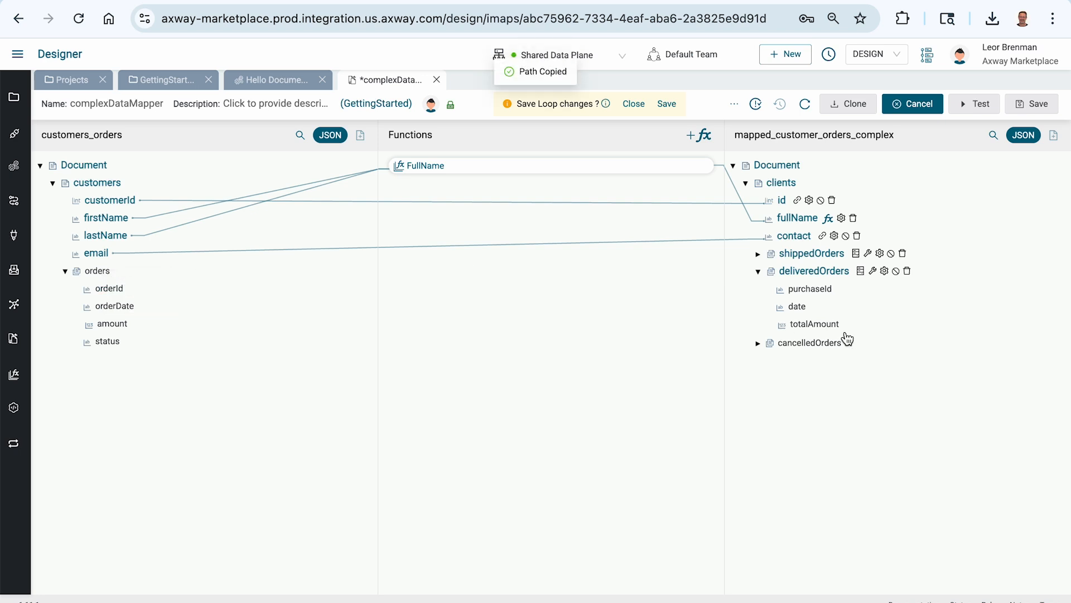
{"action": "right_click", "coordinate": [797, 349]}
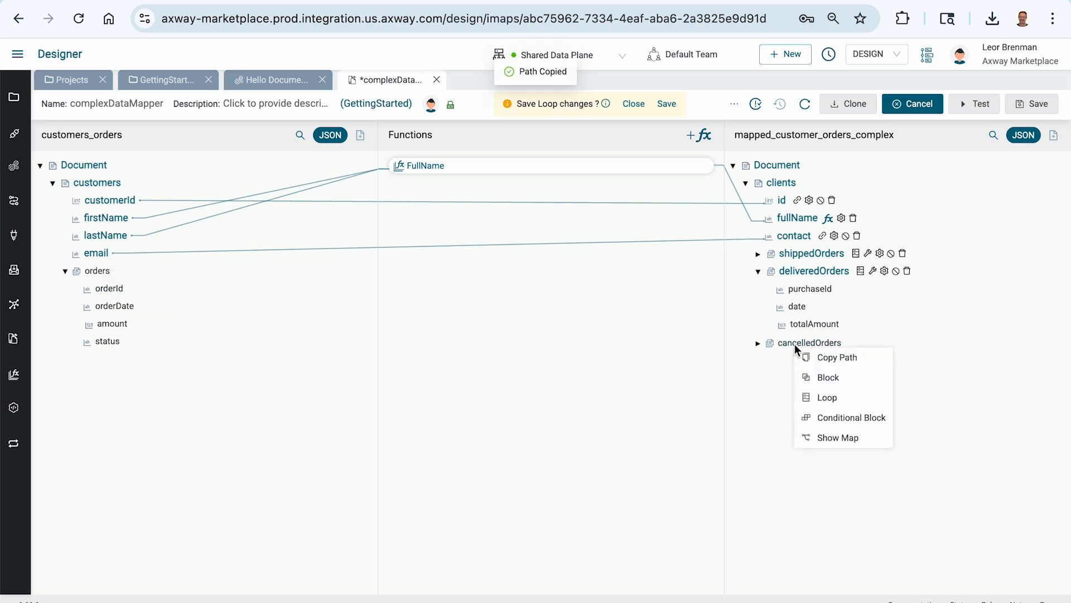
{"action": "left_click", "coordinate": [819, 399]}
{"action": "type", "text": "Cance"}
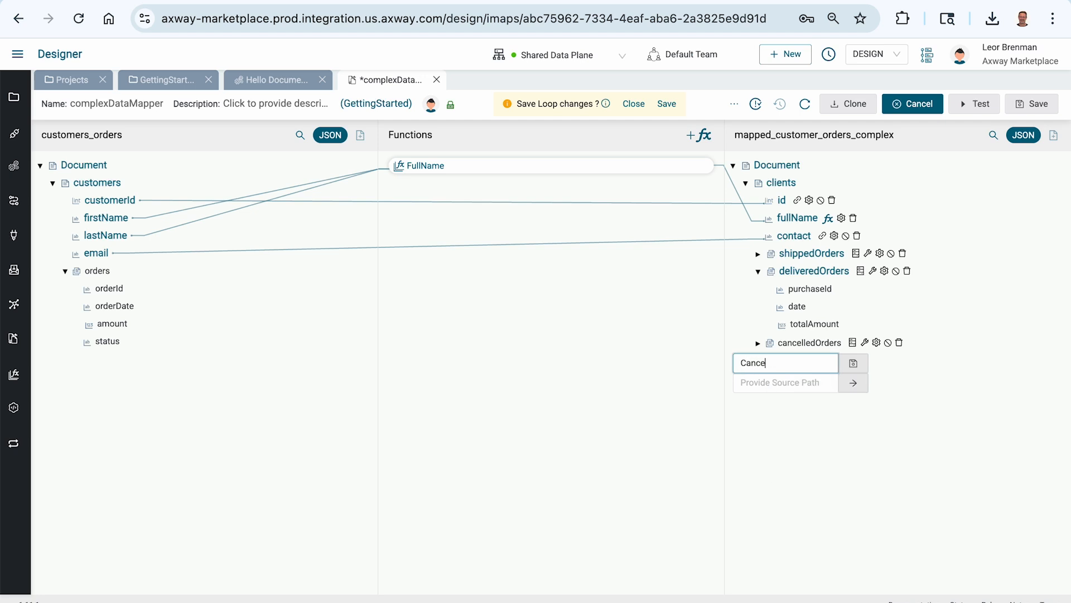
{"action": "type", "text": "lledOrderLoop"}
{"action": "key", "text": "Tab"}
{"action": "key", "text": "ctrl+v"}
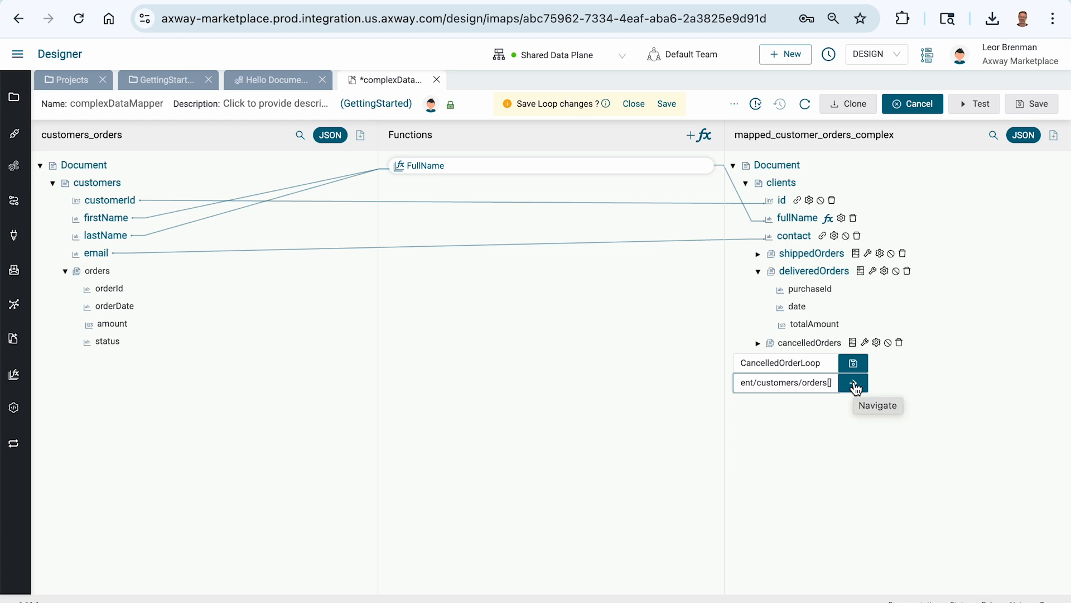
{"action": "left_click", "coordinate": [854, 384]}
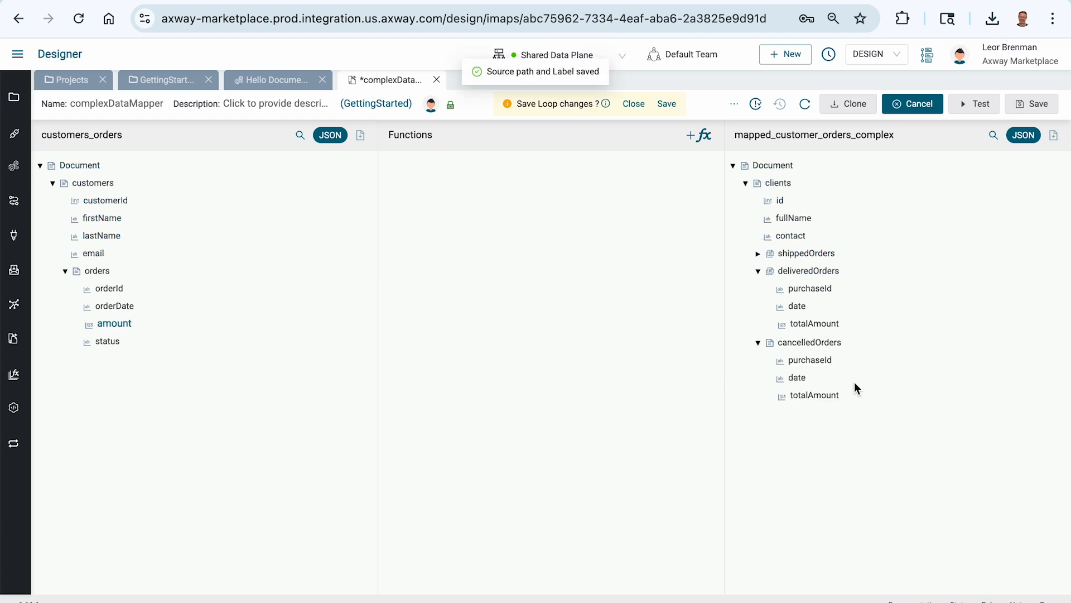
Step: Map orderId, orderDate and amount to purchaseId, date and totalAmount in cancelledOrders, save that loop, and close the clients loop without saving
{"action": "left_click_drag", "start_coordinate": [126, 293], "coordinate": [765, 363]}
{"action": "left_click_drag", "start_coordinate": [139, 313], "coordinate": [787, 379]}
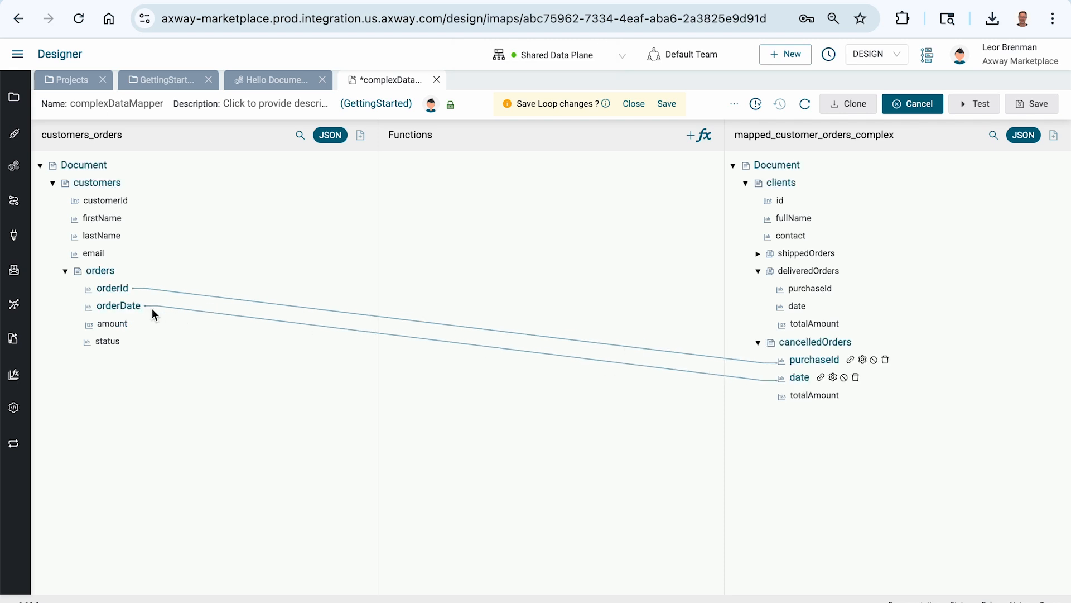
{"action": "left_click_drag", "start_coordinate": [109, 325], "coordinate": [815, 401]}
{"action": "left_click", "coordinate": [667, 104]}
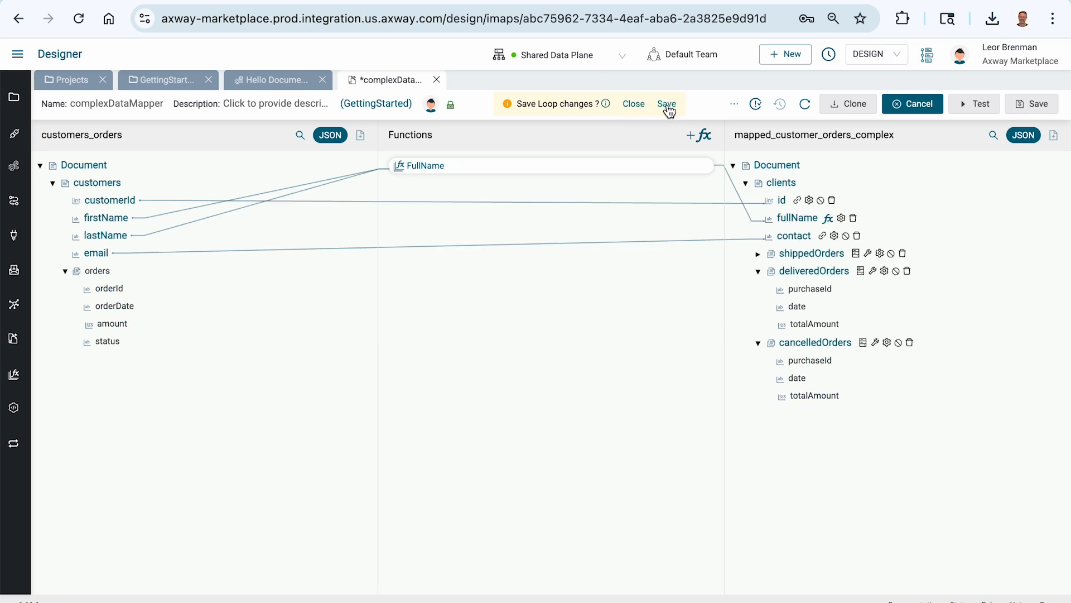
{"action": "left_click", "coordinate": [639, 106]}
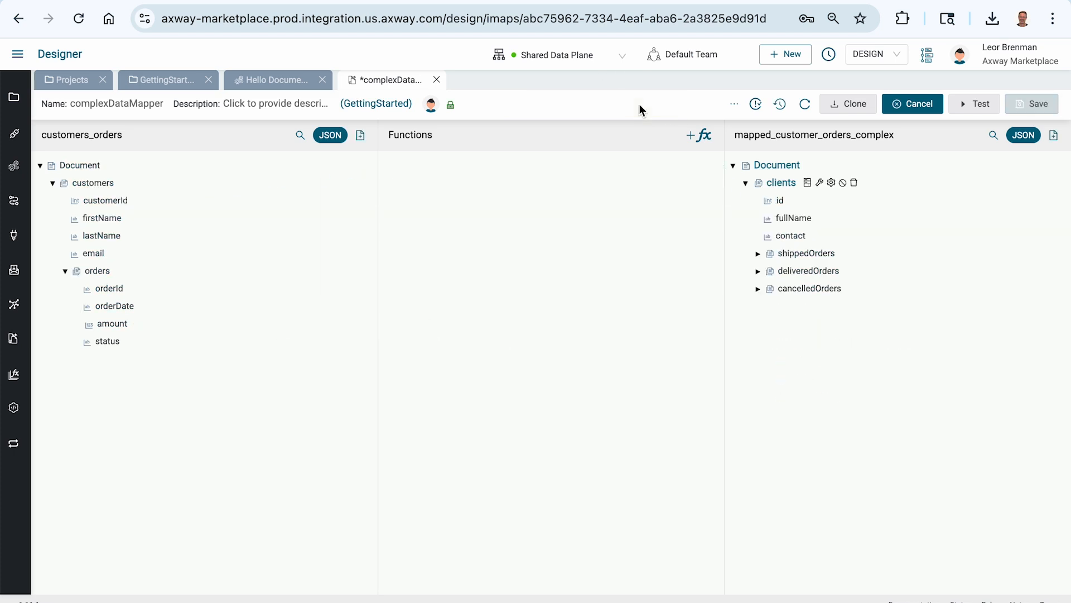
Step: Reopen the clients loop and add a loop named CancelledOrdersLoop to cancelledOrders, with the copied orders path as its source path
{"action": "left_click", "coordinate": [812, 184]}
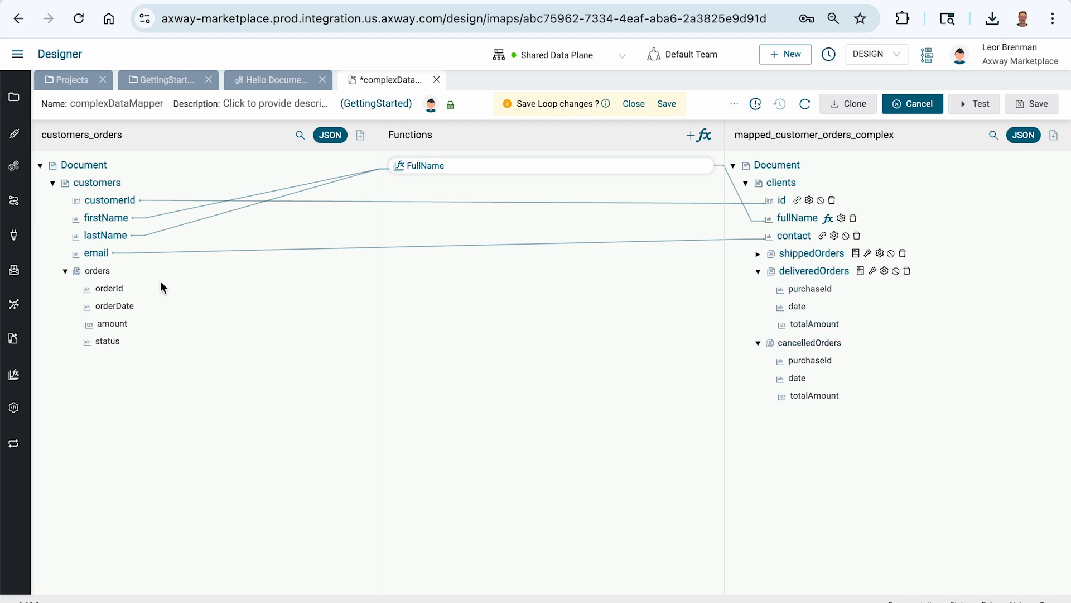
{"action": "right_click", "coordinate": [104, 273]}
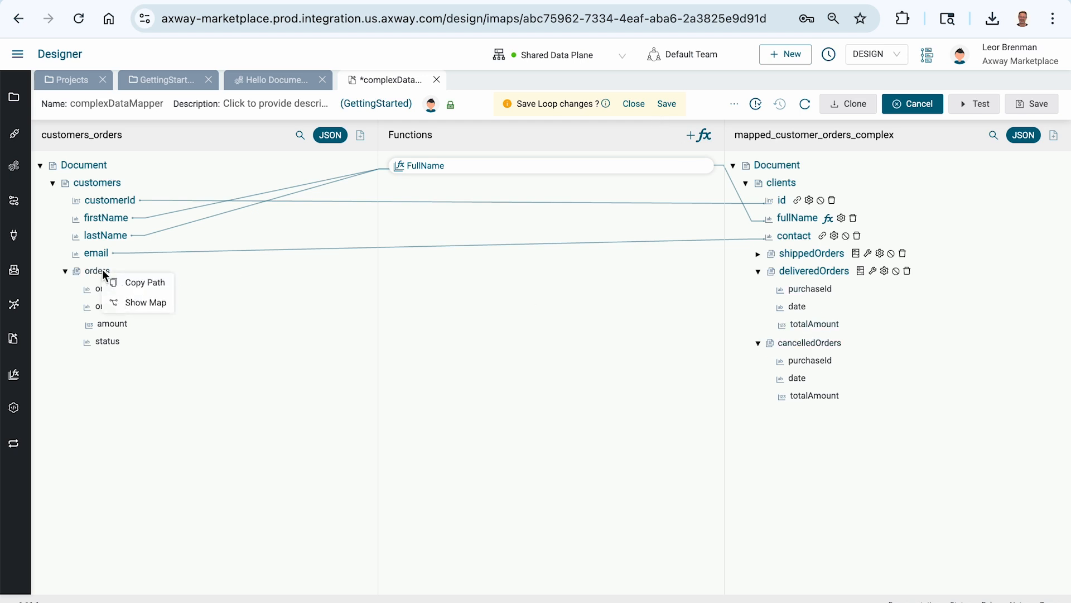
{"action": "left_click", "coordinate": [134, 281]}
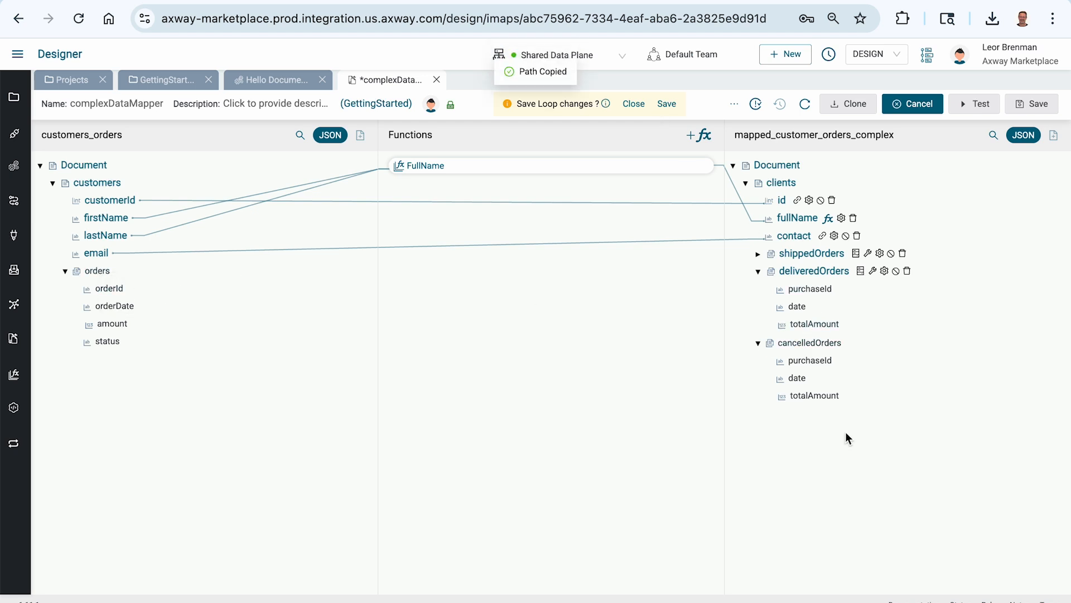
{"action": "right_click", "coordinate": [806, 345]}
{"action": "left_click", "coordinate": [834, 399]}
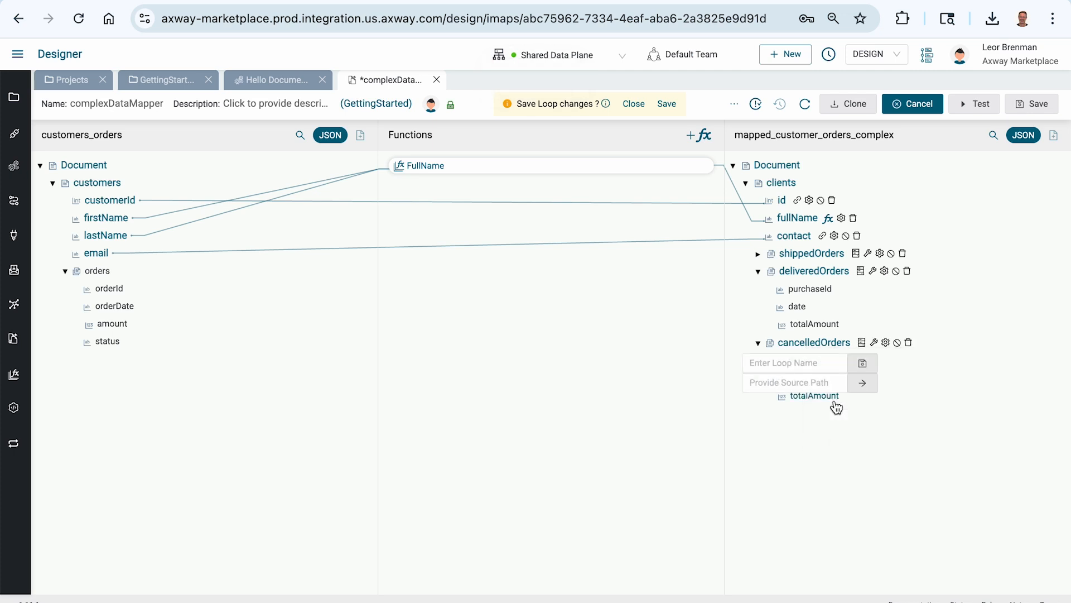
{"action": "type", "text": "CancelledOrders"}
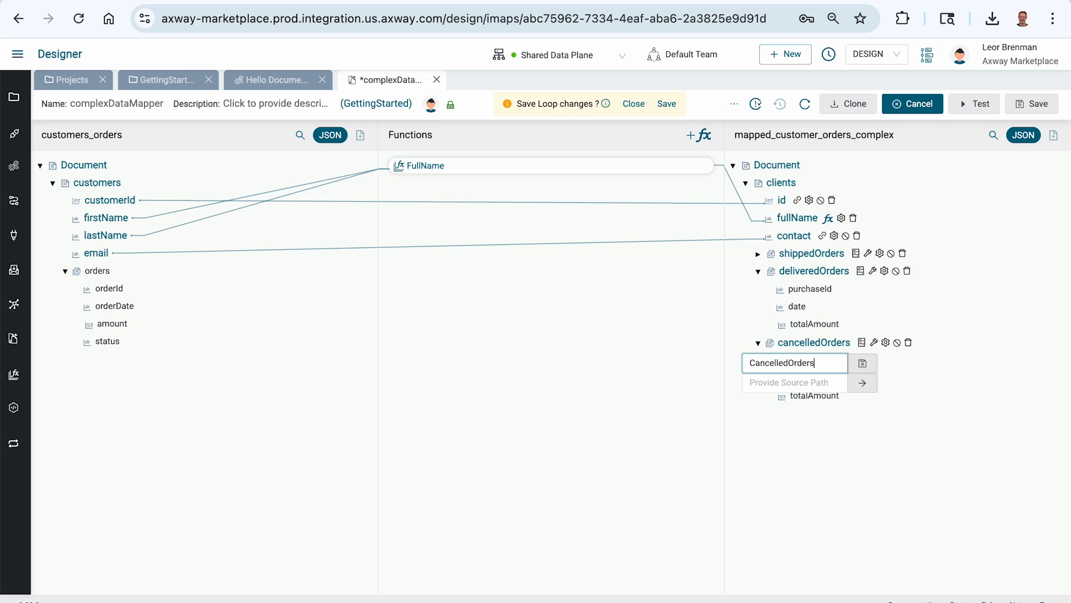
{"action": "type", "text": "Loop"}
{"action": "key", "text": "Tab"}
{"action": "key", "text": "ctrl+v"}
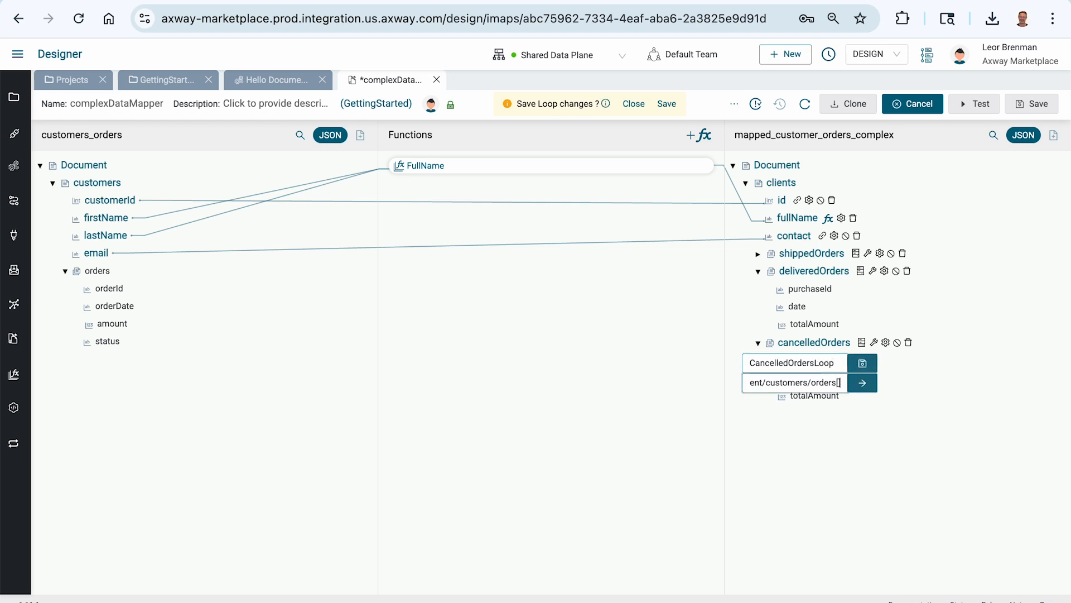
{"action": "left_click", "coordinate": [864, 384]}
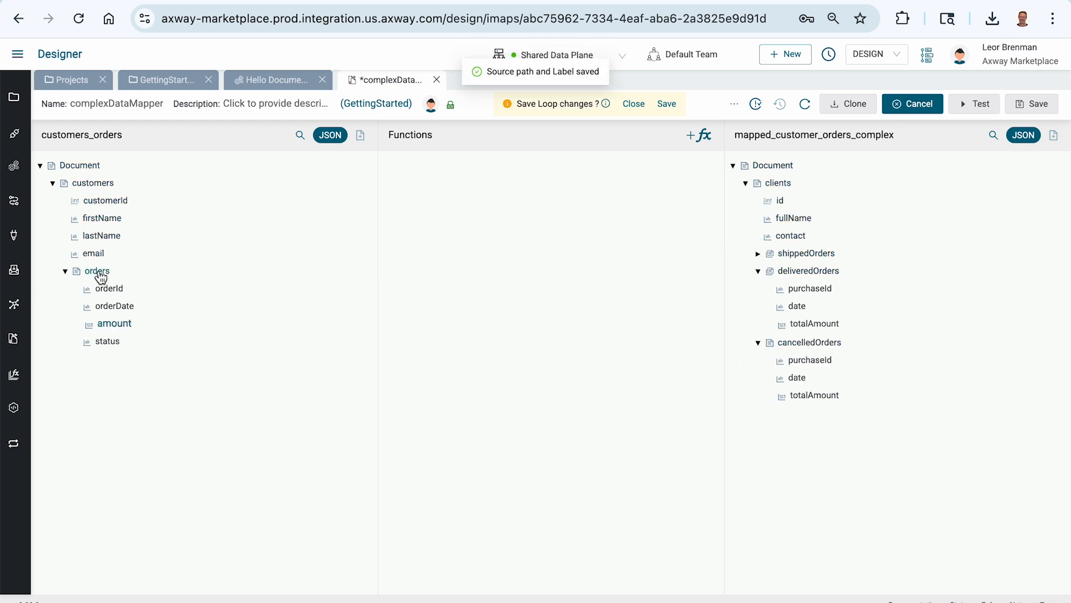
Step: Map orderId, orderDate and amount to purchaseId, date and totalAmount in cancelledOrders, and save the loop changes
{"action": "left_click_drag", "start_coordinate": [99, 290], "coordinate": [820, 360]}
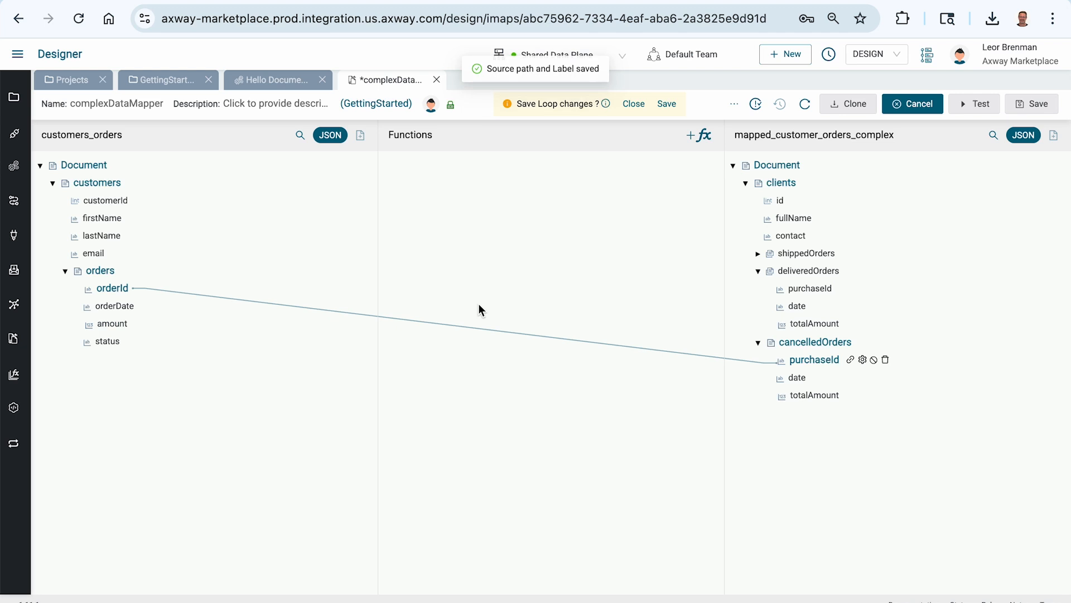
{"action": "left_click_drag", "start_coordinate": [109, 311], "coordinate": [796, 378]}
{"action": "left_click_drag", "start_coordinate": [111, 322], "coordinate": [815, 395]}
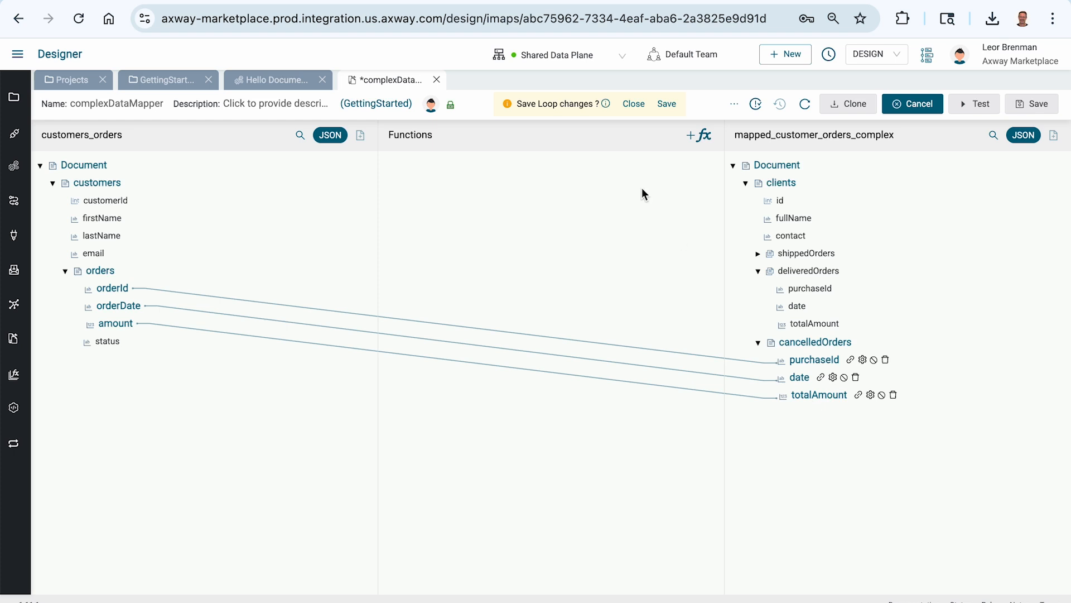
{"action": "left_click", "coordinate": [665, 106]}
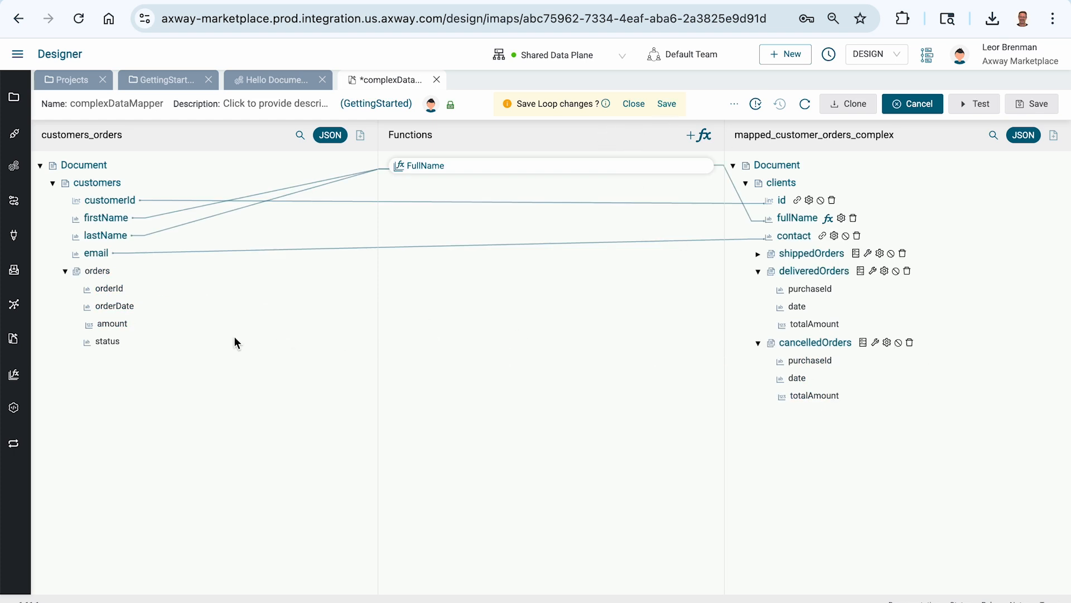
Step: Add the condition /Document/customers/orders[]/status == Cancelled to the cancelledOrders loop, and save the expression and the clients loop changes
{"action": "right_click", "coordinate": [102, 345]}
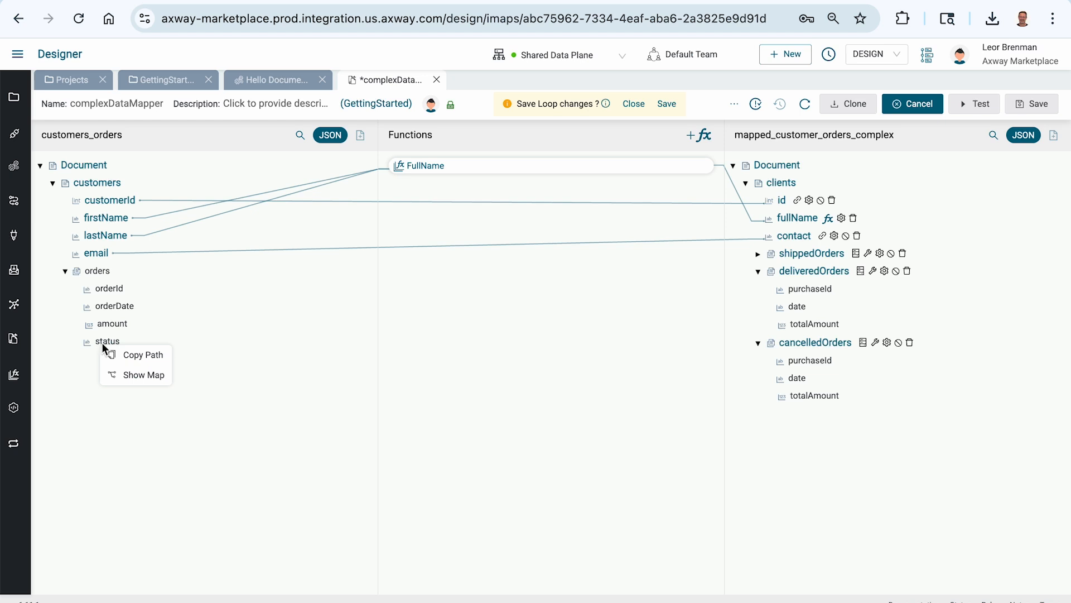
{"action": "left_click", "coordinate": [144, 355]}
{"action": "left_click", "coordinate": [888, 343]}
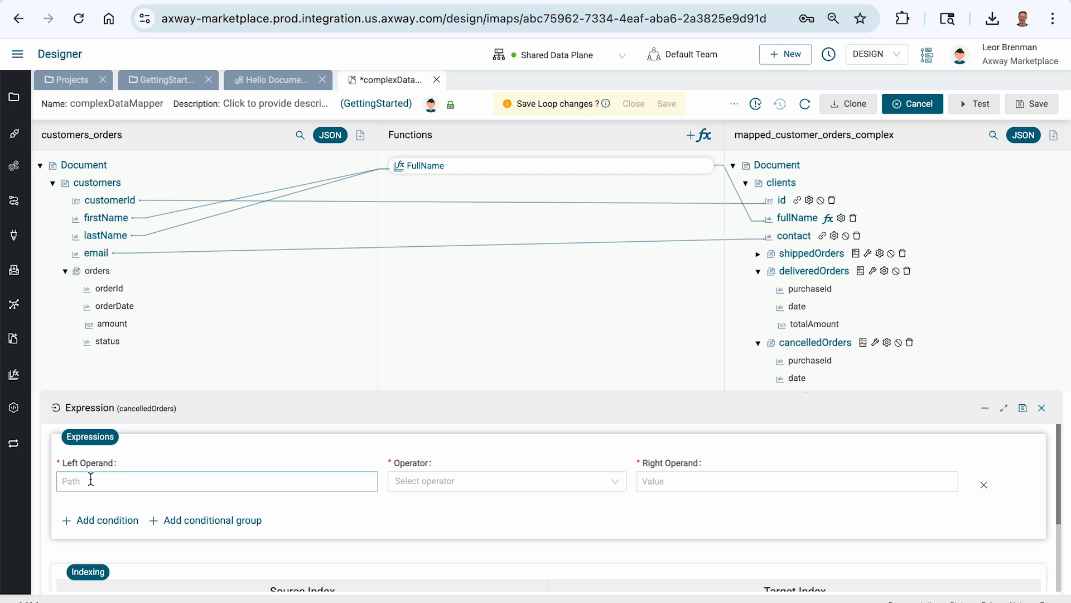
{"action": "left_click", "coordinate": [90, 480]}
{"action": "key", "text": "ctrl+v"}
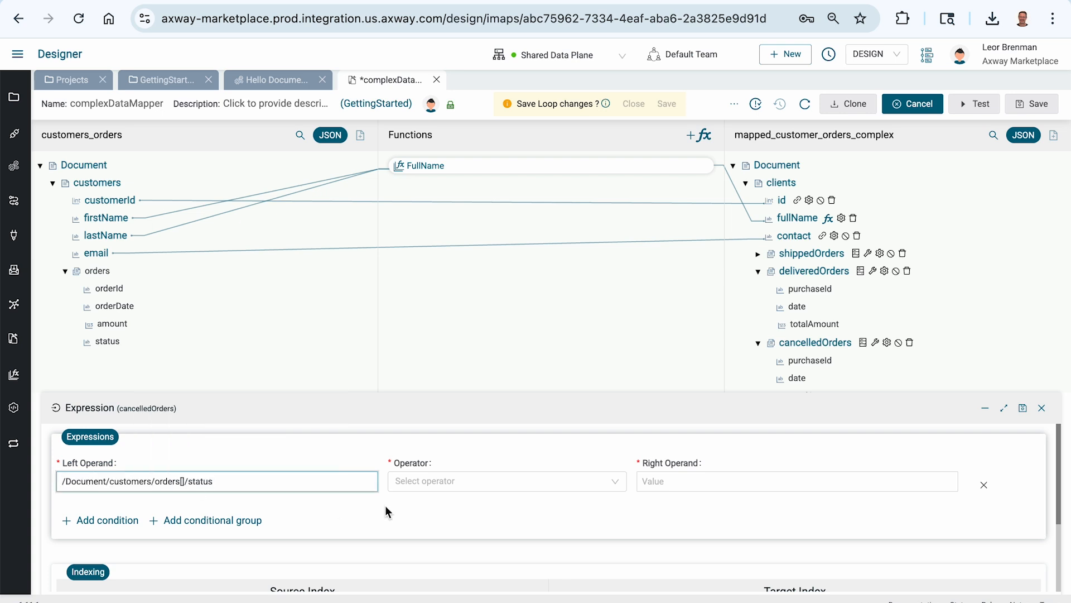
{"action": "left_click", "coordinate": [419, 486]}
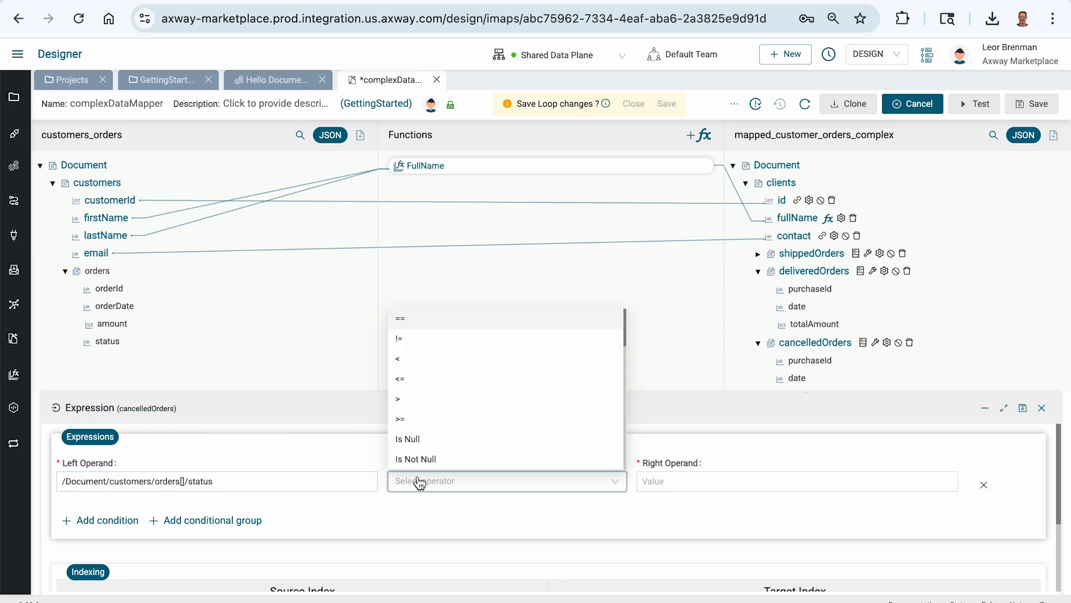
{"action": "left_click", "coordinate": [412, 318]}
{"action": "left_click", "coordinate": [662, 482]}
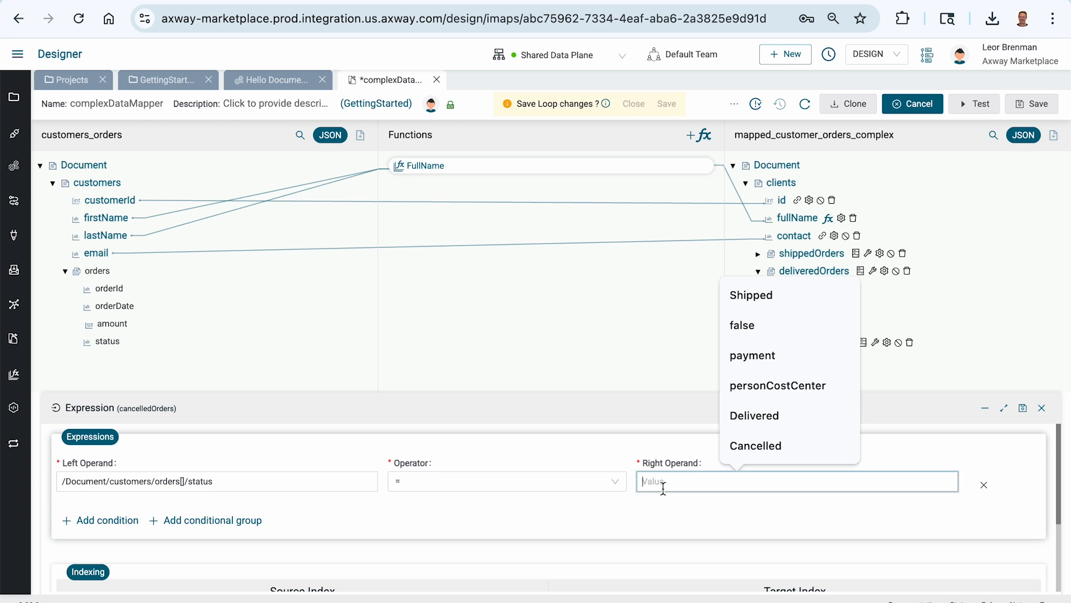
{"action": "type", "text": "Cancelled"}
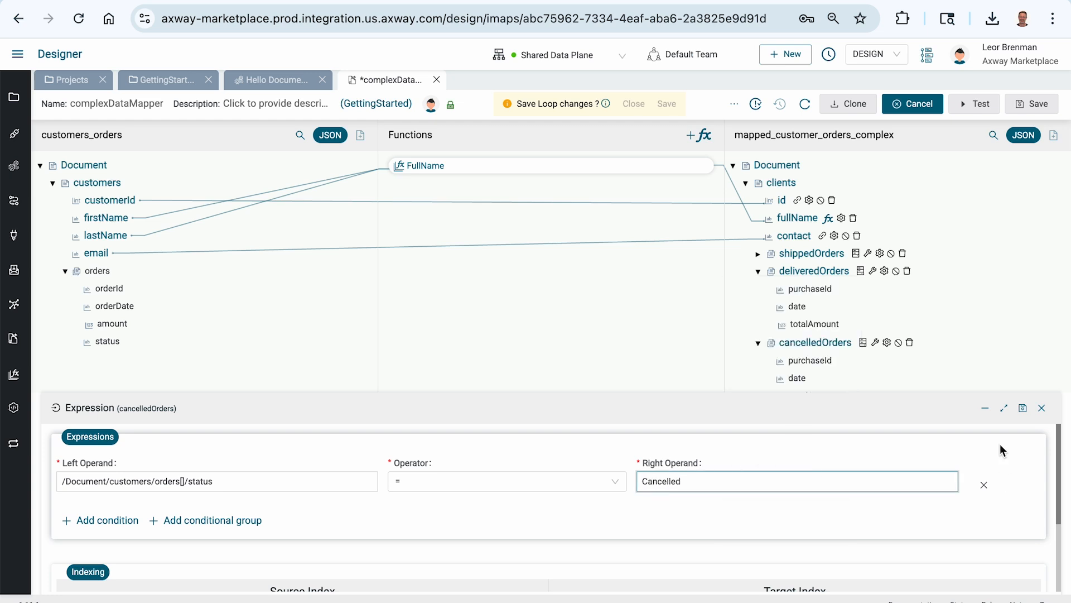
{"action": "left_click", "coordinate": [1023, 408]}
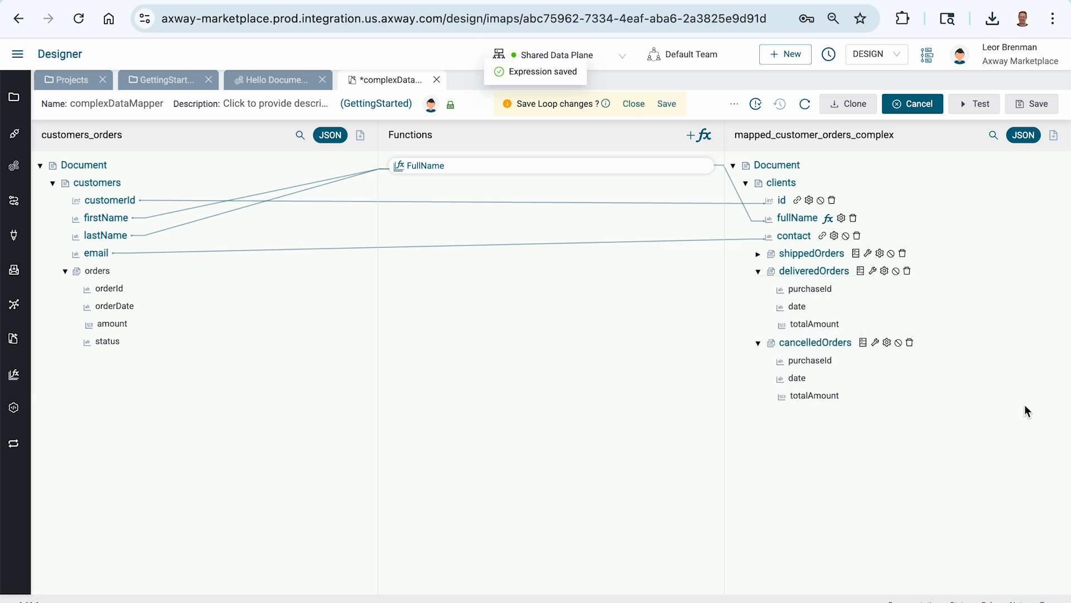
{"action": "left_click", "coordinate": [667, 104]}
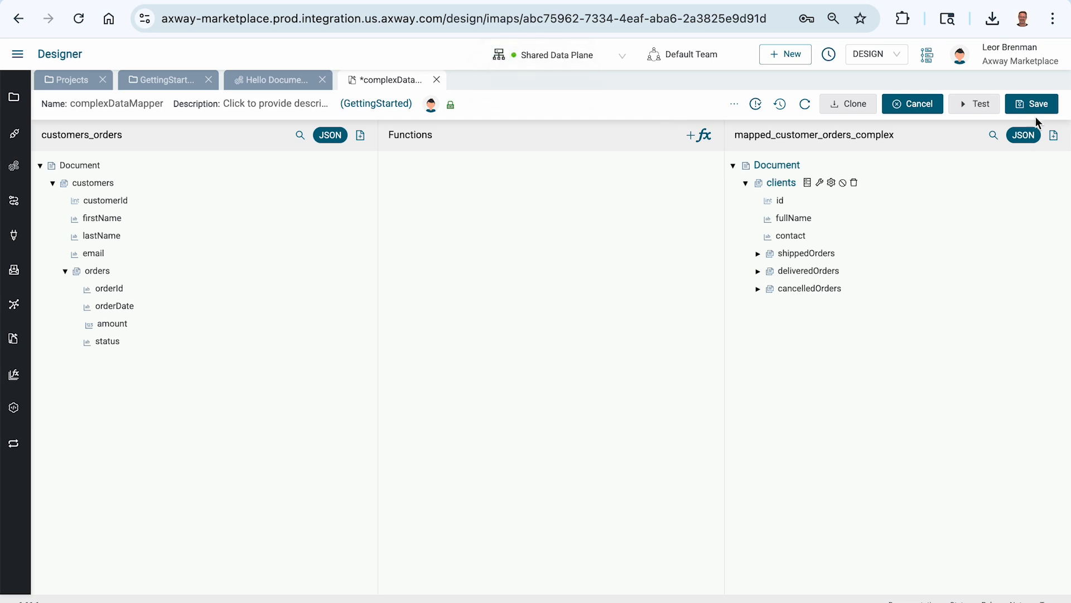
Step: Save and close complexDataMapper, and run a test of the Hello DocumentArray Map integration
{"action": "left_click", "coordinate": [1036, 108]}
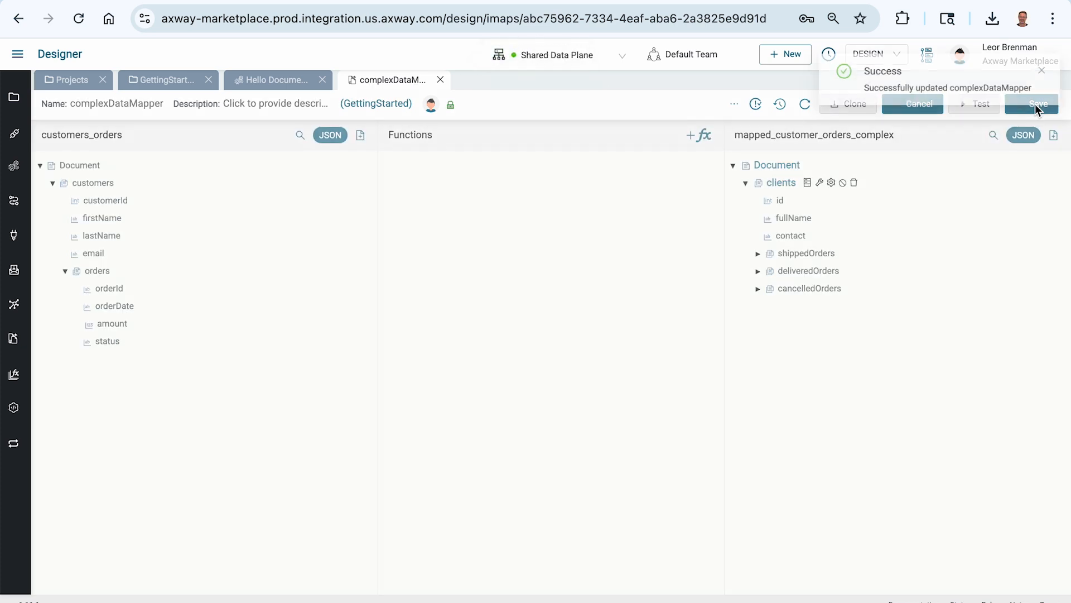
{"action": "left_click", "coordinate": [441, 81]}
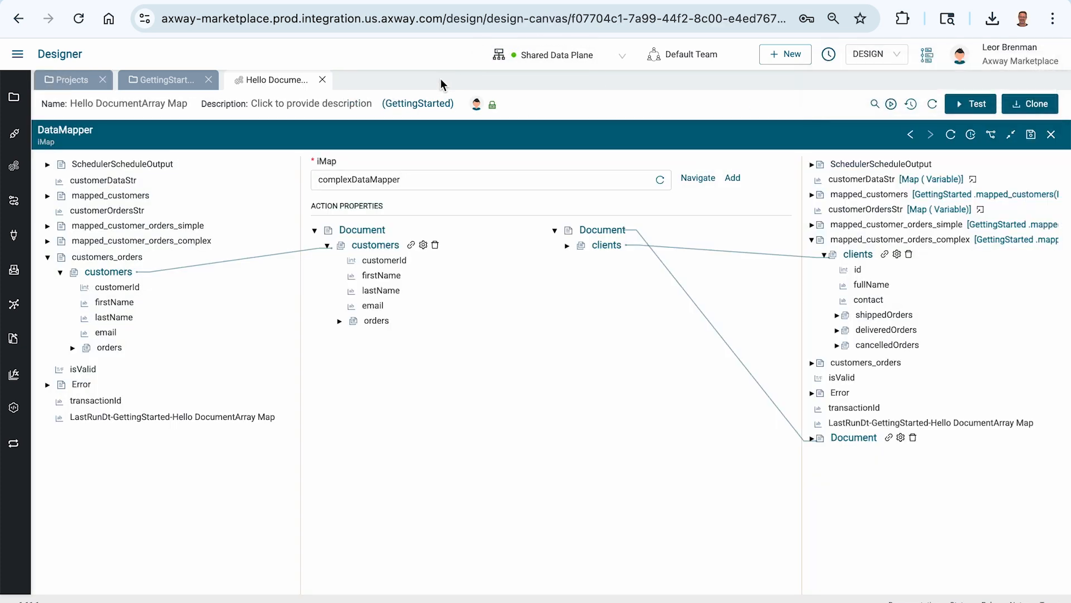
{"action": "left_click", "coordinate": [977, 106]}
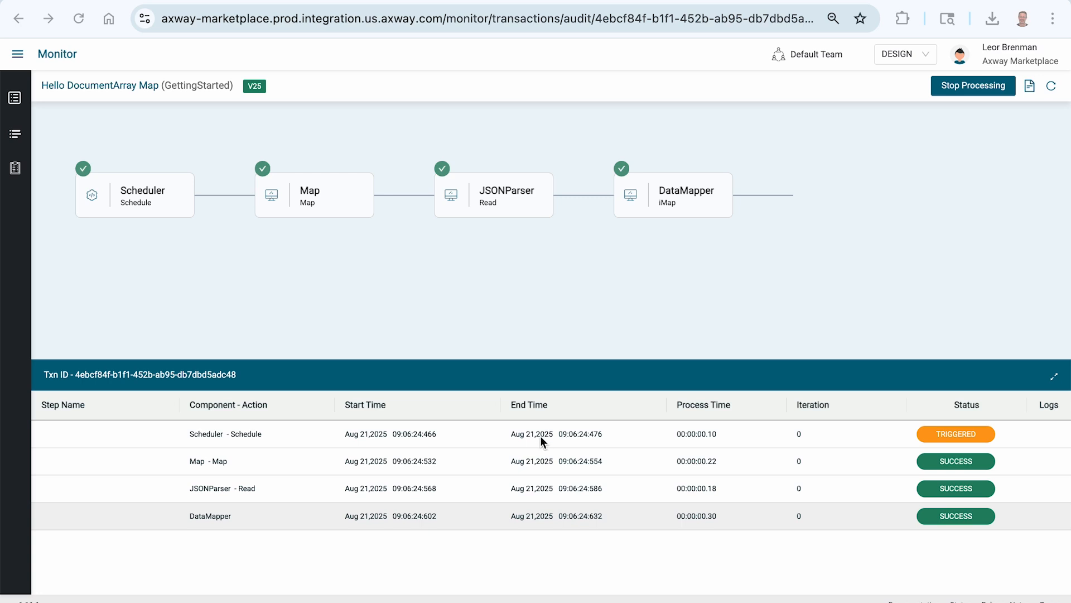
Step: Open the DataMapper step's transaction data and examine both orders of the first customer in the input Document
{"action": "left_click", "coordinate": [472, 517]}
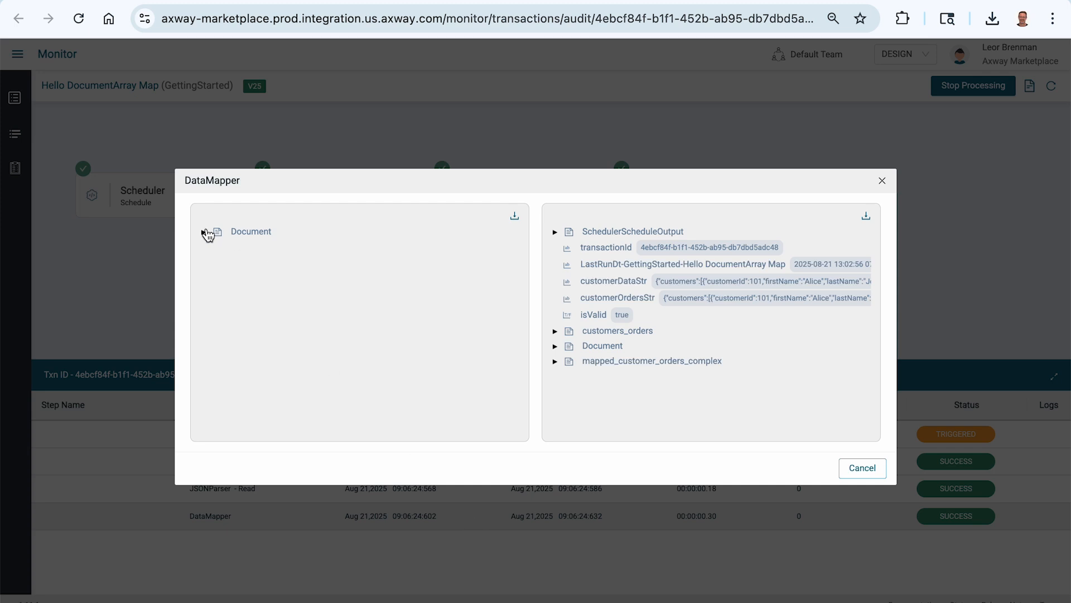
{"action": "left_click", "coordinate": [204, 232]}
{"action": "left_click", "coordinate": [216, 248]}
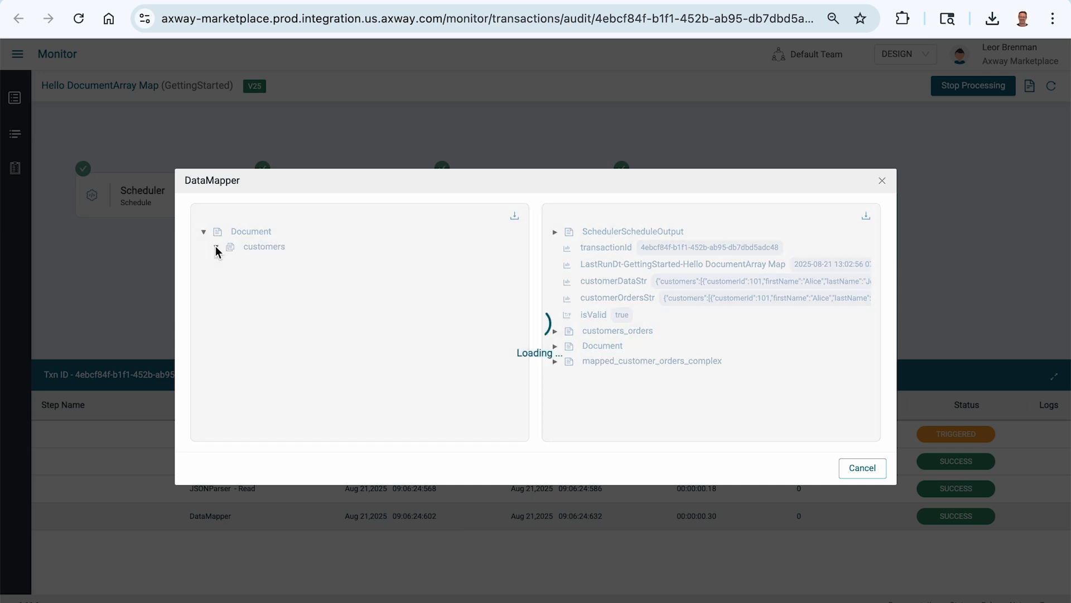
{"action": "left_click", "coordinate": [228, 262]}
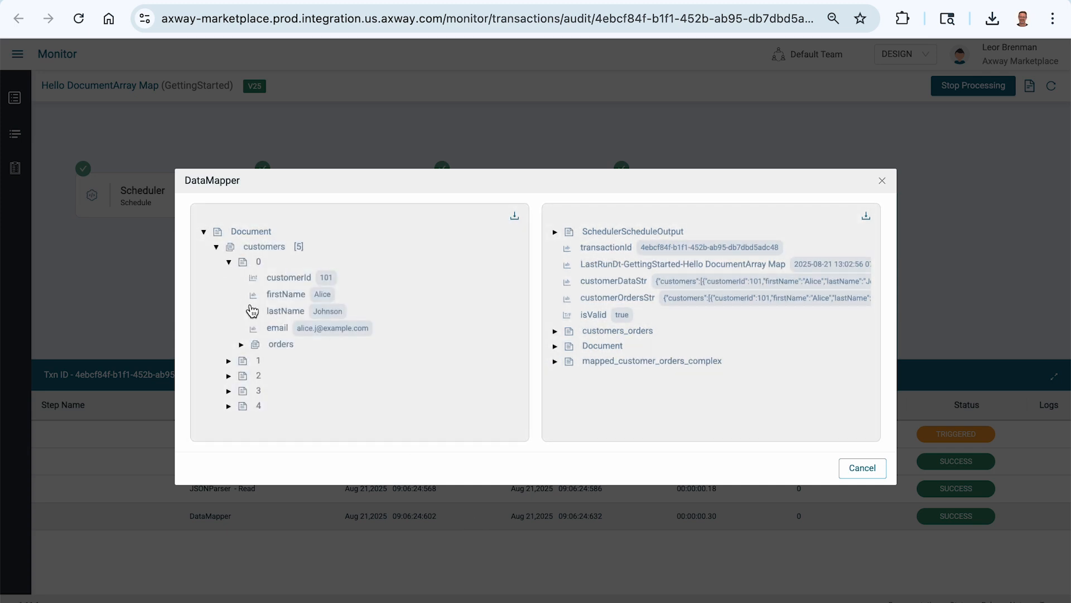
{"action": "left_click", "coordinate": [241, 344]}
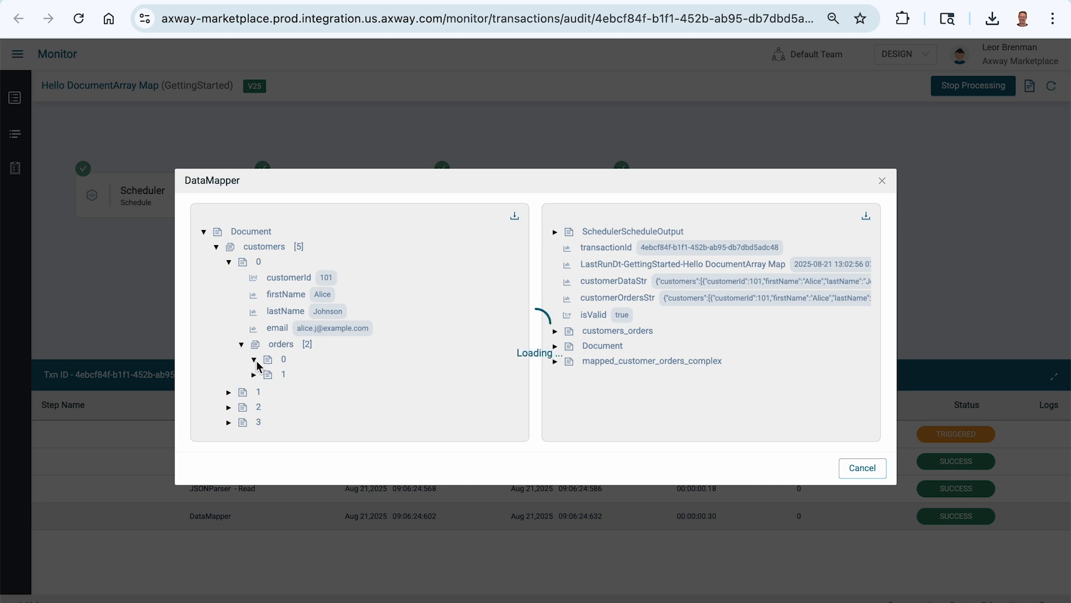
{"action": "left_click", "coordinate": [254, 359]}
{"action": "scroll", "coordinate": [259, 372], "scroll_direction": "down", "scroll_amount": 3}
{"action": "left_click", "coordinate": [254, 357]}
{"action": "scroll", "coordinate": [254, 359], "scroll_direction": "down", "scroll_amount": 1}
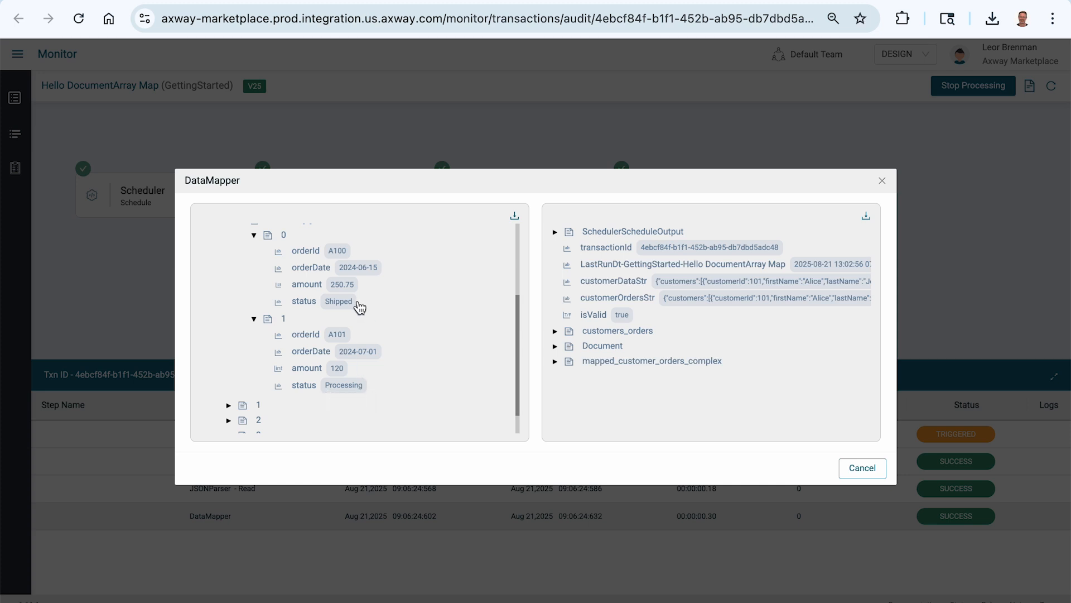
Step: Examine the first client's details and shippedOrders entry in the mapped_customer_orders_complex output
{"action": "left_click", "coordinate": [555, 360]}
{"action": "left_click", "coordinate": [568, 377]}
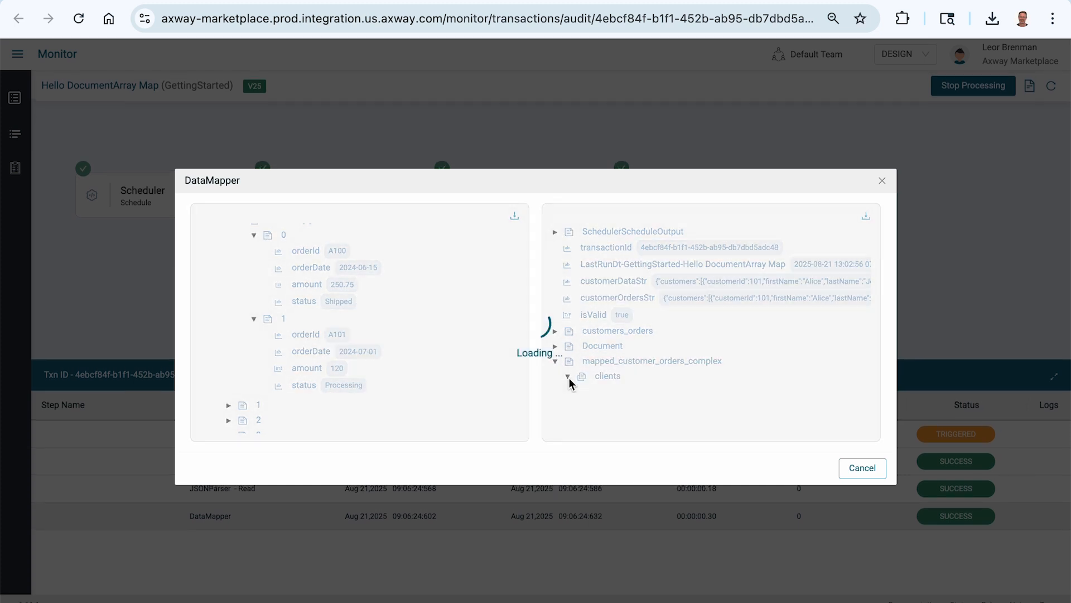
{"action": "scroll", "coordinate": [583, 341], "scroll_direction": "down", "scroll_amount": 1}
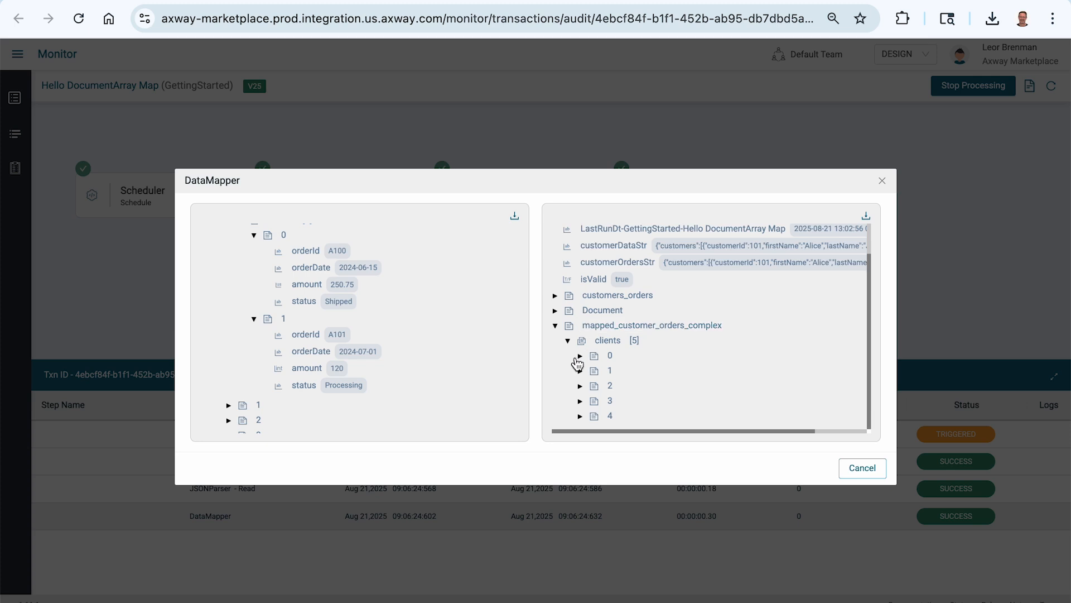
{"action": "left_click", "coordinate": [580, 356]}
{"action": "scroll", "coordinate": [605, 362], "scroll_direction": "down", "scroll_amount": 2}
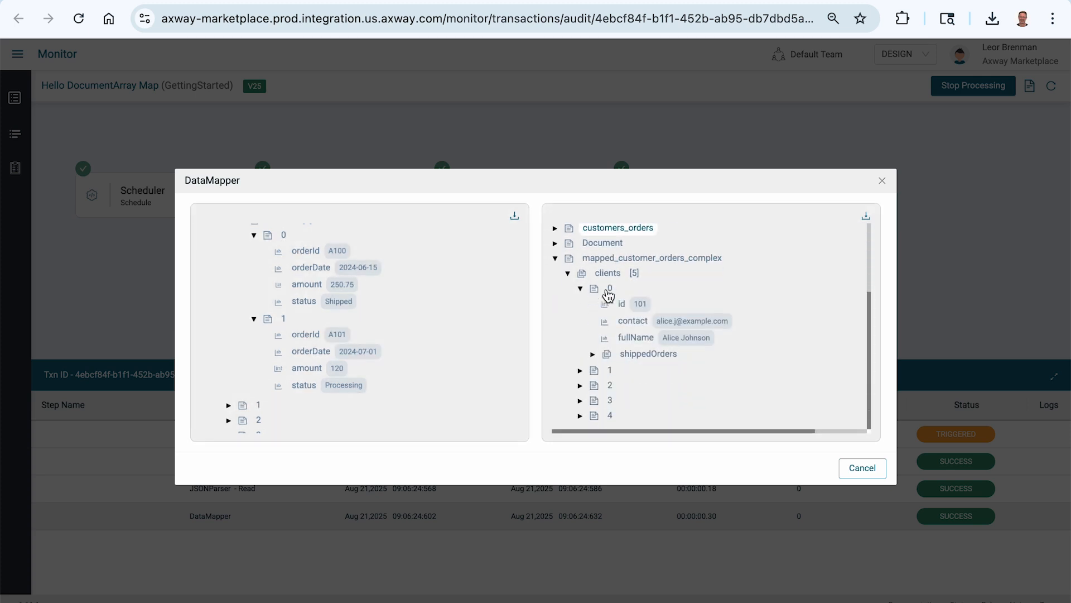
{"action": "left_click", "coordinate": [603, 358]}
{"action": "scroll", "coordinate": [603, 358], "scroll_direction": "down", "scroll_amount": 1}
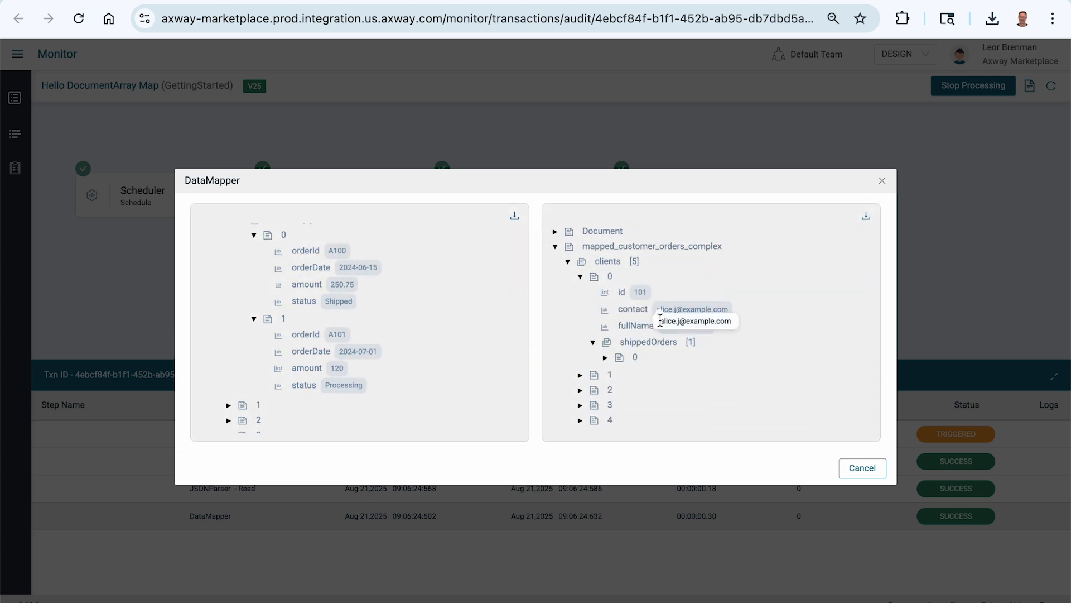
{"action": "left_click", "coordinate": [606, 354]}
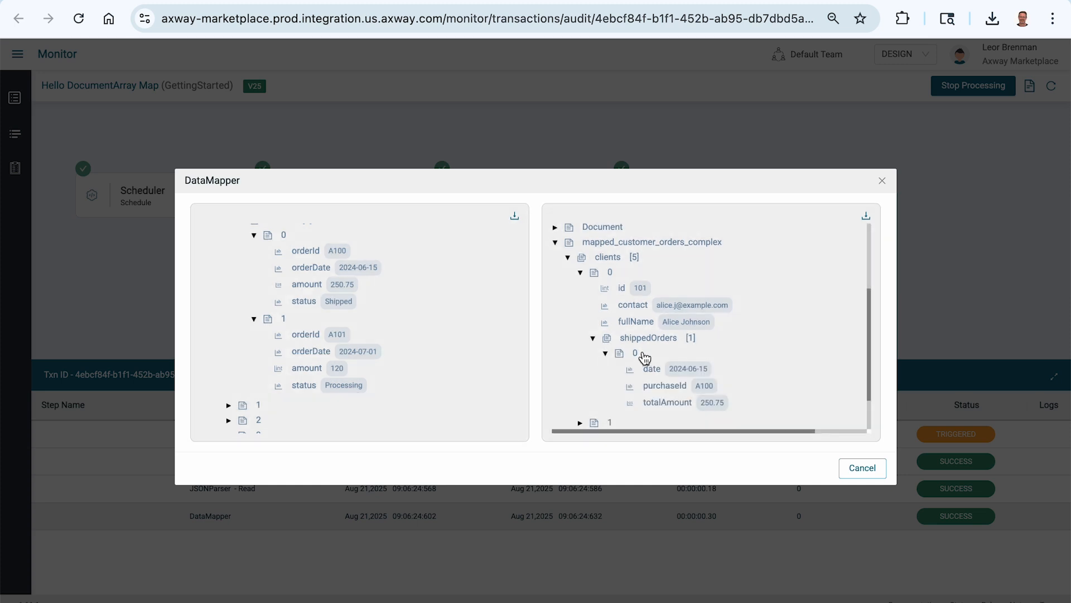
{"action": "scroll", "coordinate": [659, 360], "scroll_direction": "down", "scroll_amount": 1}
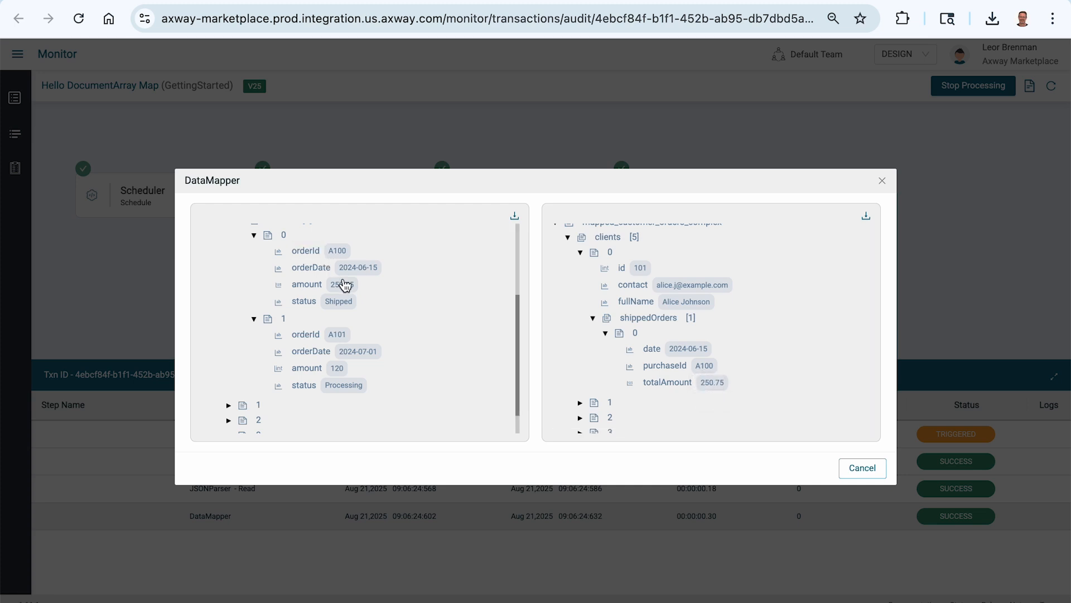
Step: Examine the second customer's details and the date, amount and status of each of its orders in the input Document
{"action": "scroll", "coordinate": [436, 322], "scroll_direction": "down", "scroll_amount": 1}
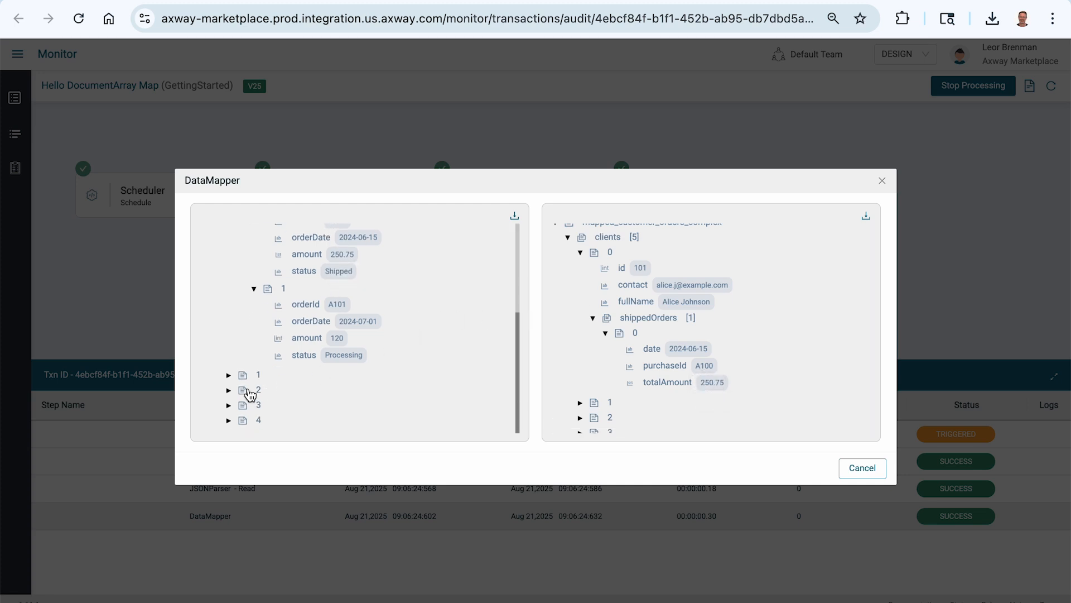
{"action": "left_click", "coordinate": [229, 375]}
{"action": "scroll", "coordinate": [279, 342], "scroll_direction": "down", "scroll_amount": 3}
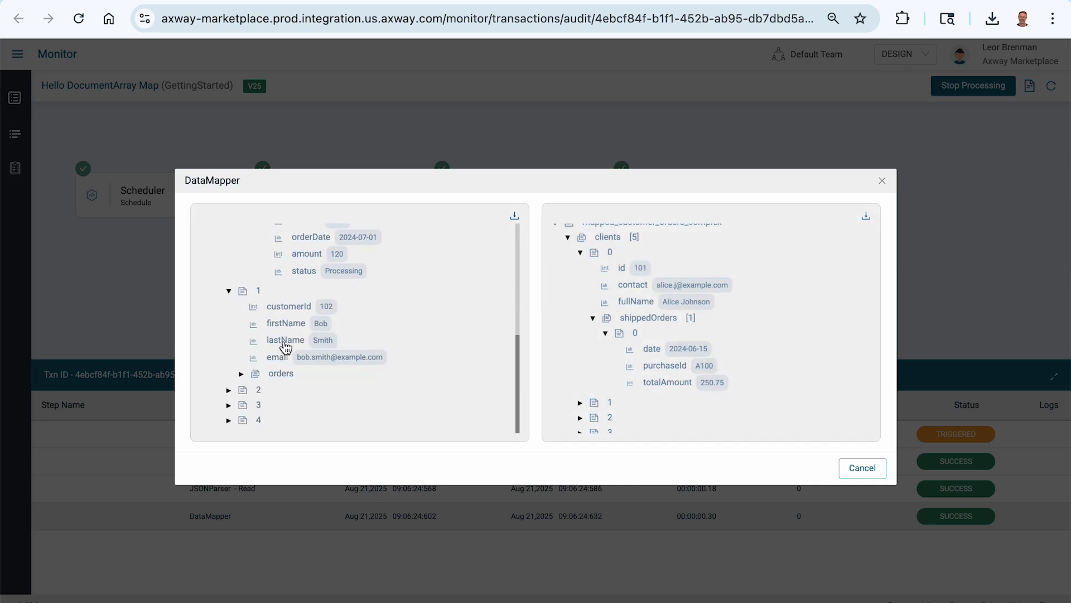
{"action": "left_click", "coordinate": [241, 374]}
{"action": "scroll", "coordinate": [254, 346], "scroll_direction": "down", "scroll_amount": 2}
{"action": "left_click", "coordinate": [255, 342]}
{"action": "scroll", "coordinate": [255, 348], "scroll_direction": "down", "scroll_amount": 2}
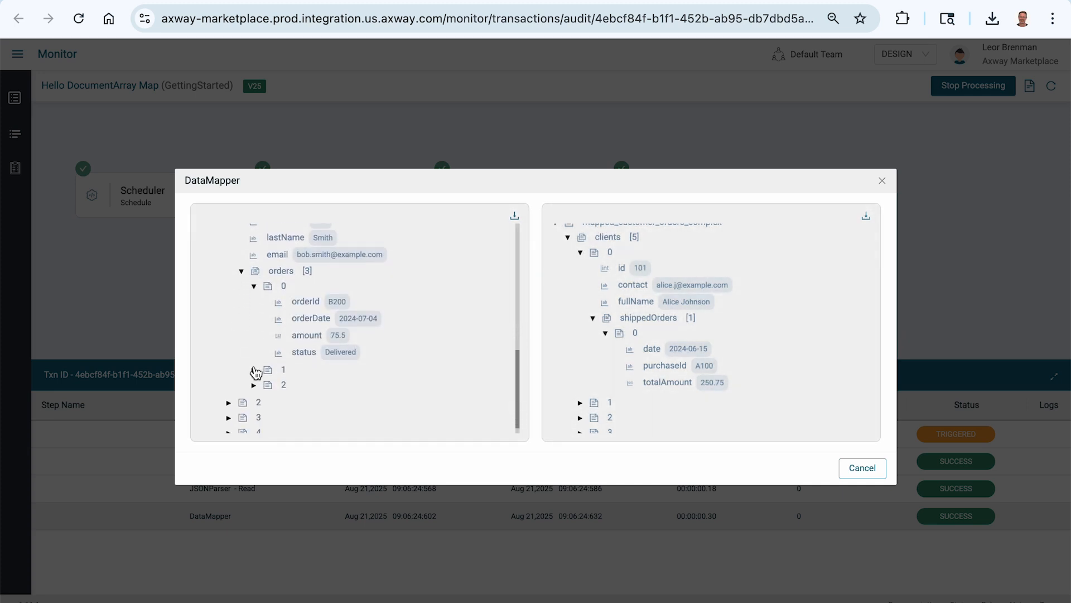
{"action": "left_click", "coordinate": [255, 370]}
{"action": "scroll", "coordinate": [256, 370], "scroll_direction": "down", "scroll_amount": 2}
{"action": "left_click", "coordinate": [255, 385]}
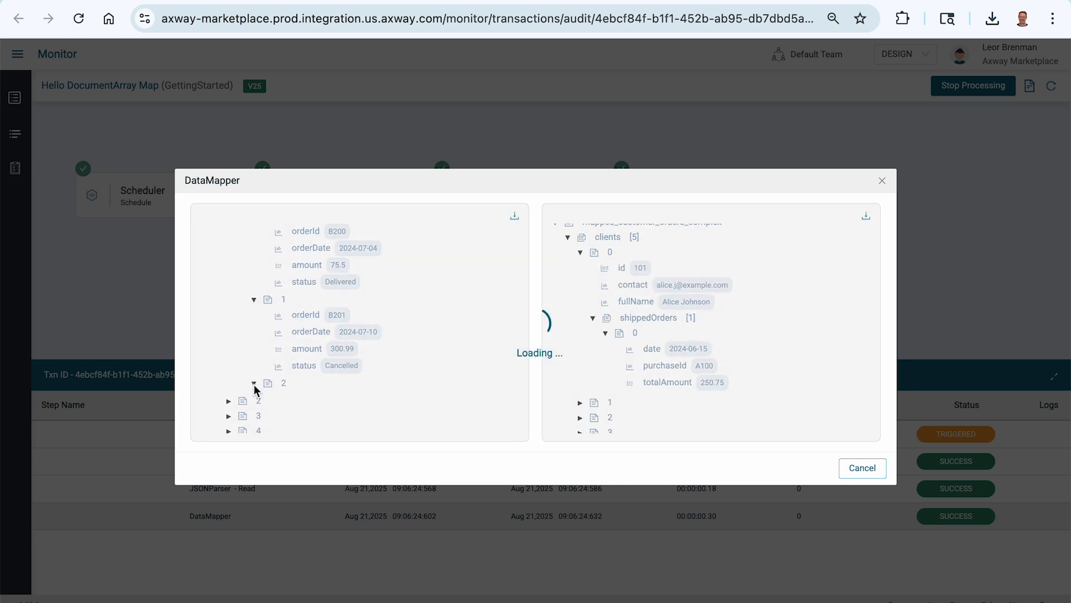
{"action": "scroll", "coordinate": [289, 344], "scroll_direction": "down", "scroll_amount": 3}
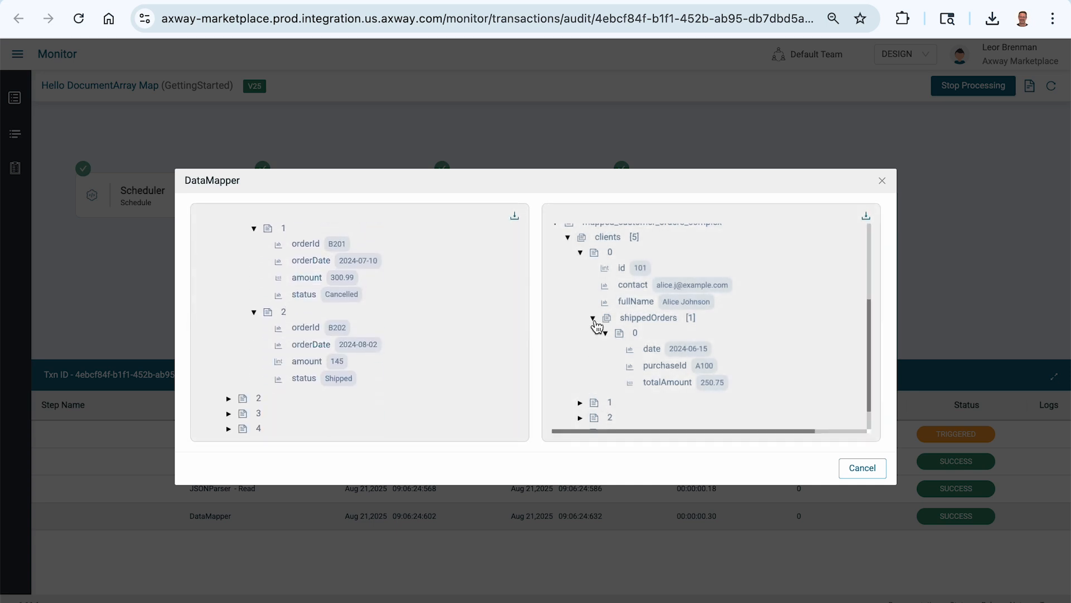
Step: Compare the second client's shippedOrders, deliveredOrders and cancelledOrders in the mapped output with that customer's input orders
{"action": "scroll", "coordinate": [596, 326], "scroll_direction": "down", "scroll_amount": 1}
{"action": "left_click", "coordinate": [582, 372]}
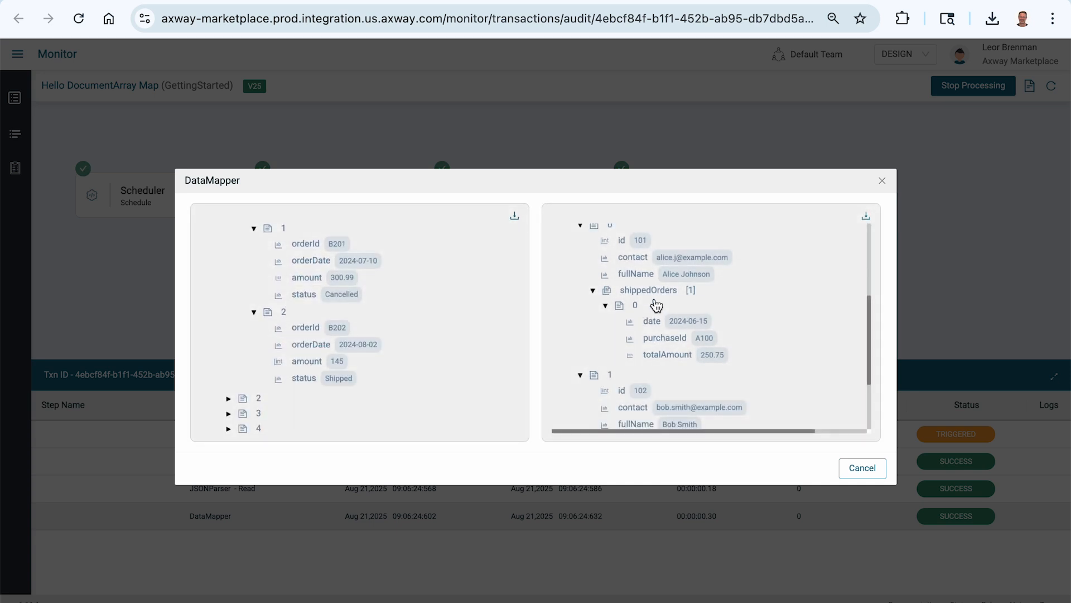
{"action": "scroll", "coordinate": [625, 305], "scroll_direction": "down", "scroll_amount": 3}
{"action": "left_click", "coordinate": [592, 343]}
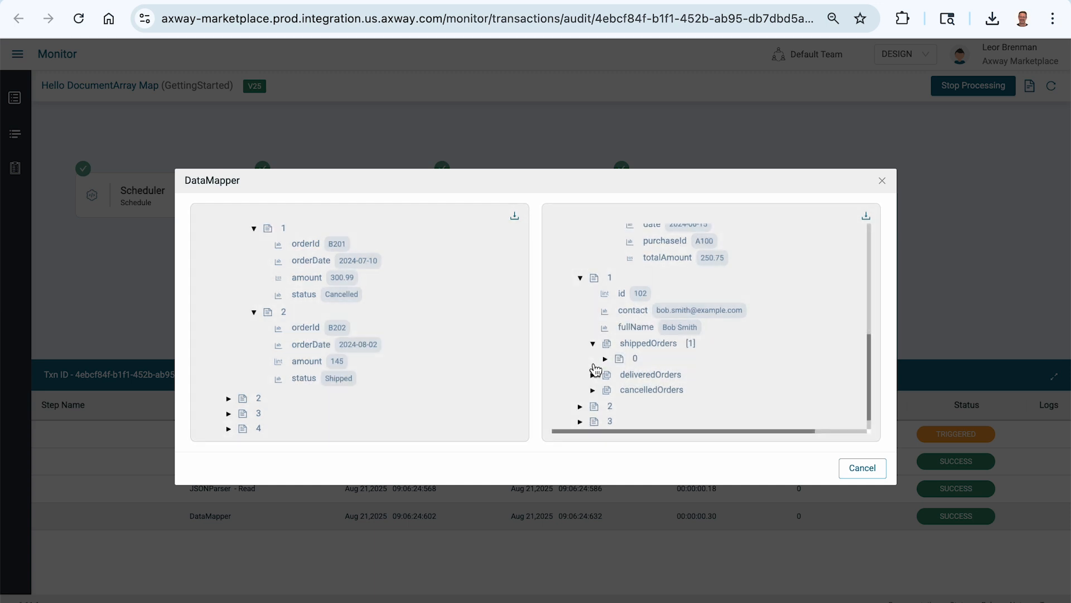
{"action": "left_click", "coordinate": [593, 374]}
{"action": "scroll", "coordinate": [594, 385], "scroll_direction": "down", "scroll_amount": 1}
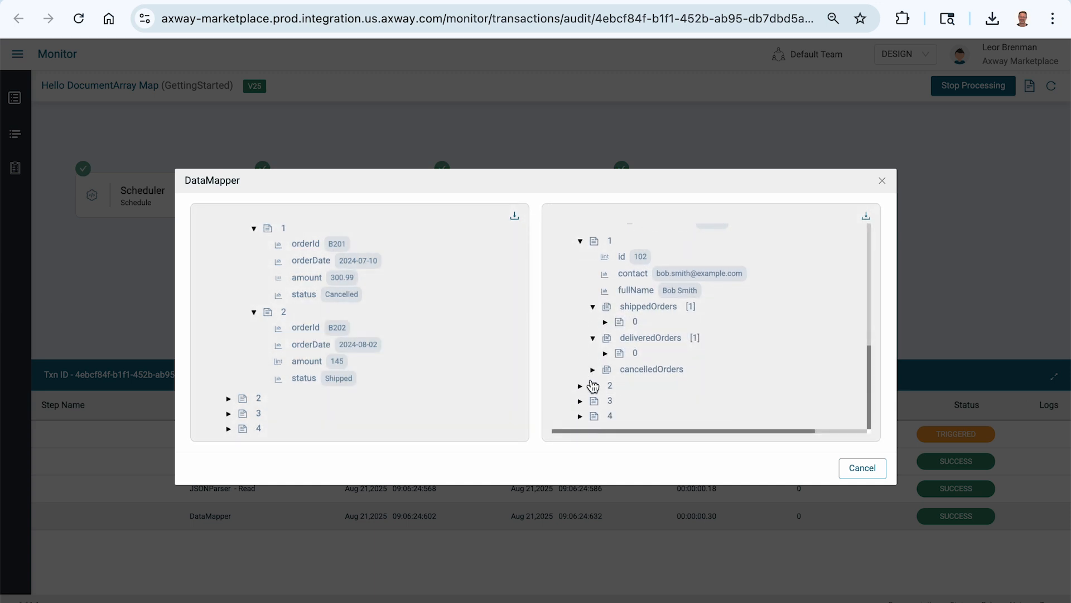
{"action": "left_click", "coordinate": [593, 369]}
{"action": "left_click", "coordinate": [604, 327]}
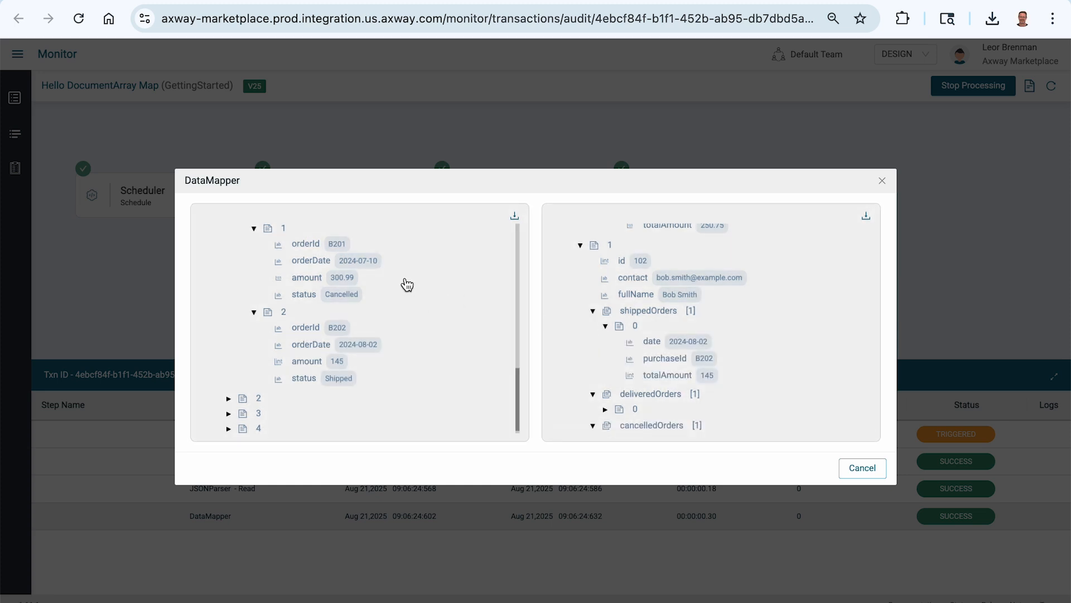
{"action": "scroll", "coordinate": [407, 284], "scroll_direction": "up", "scroll_amount": 1}
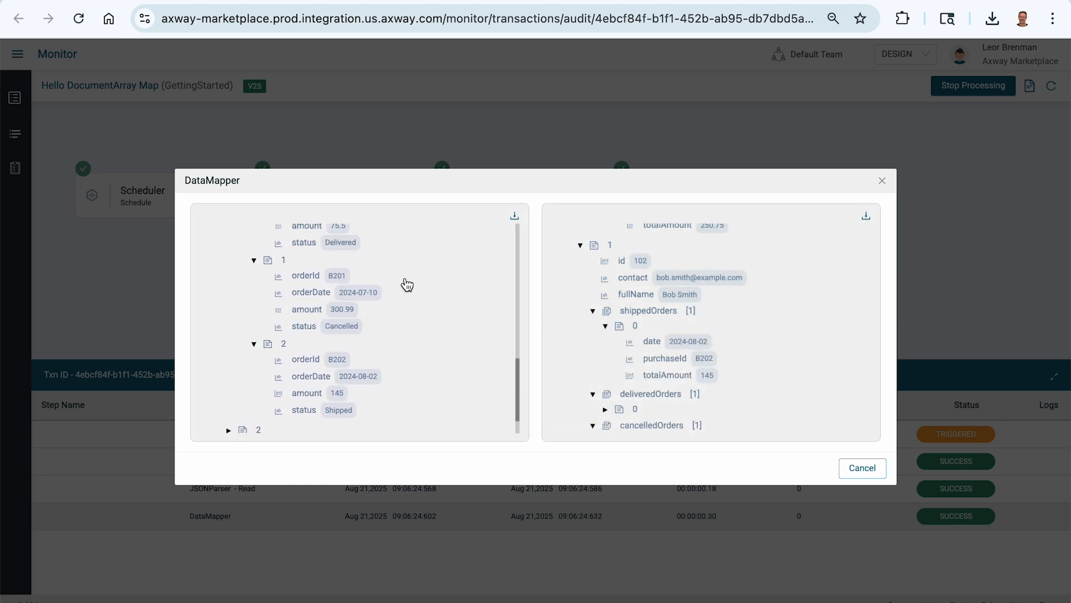
{"action": "scroll", "coordinate": [407, 285], "scroll_direction": "down", "scroll_amount": 1}
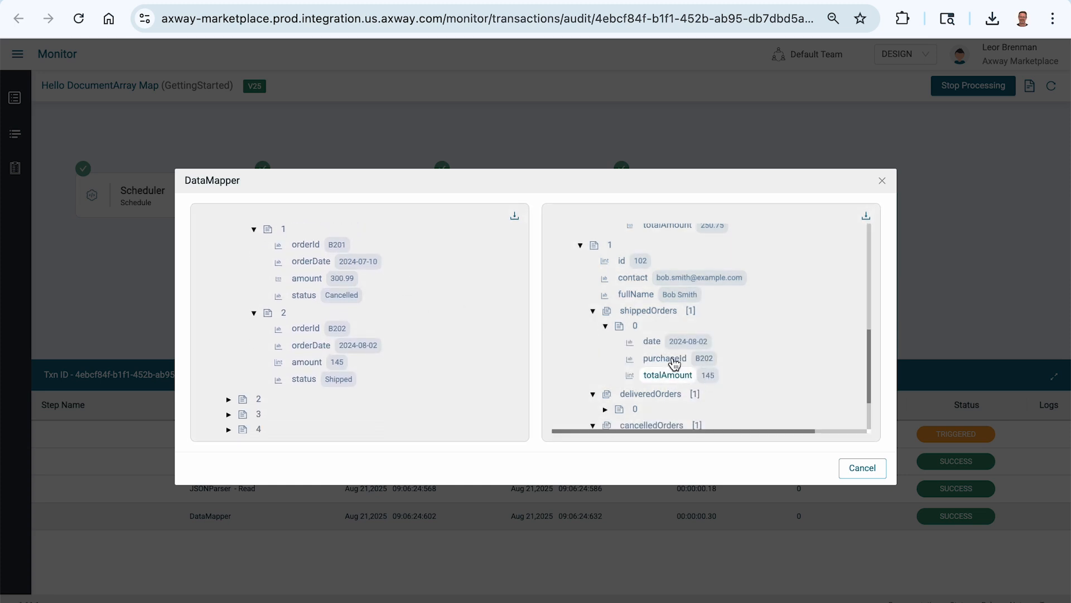
Step: Examine the last customer's details and both of its orders, index 0 and 1, in the input Document
{"action": "scroll", "coordinate": [311, 306], "scroll_direction": "down", "scroll_amount": 1}
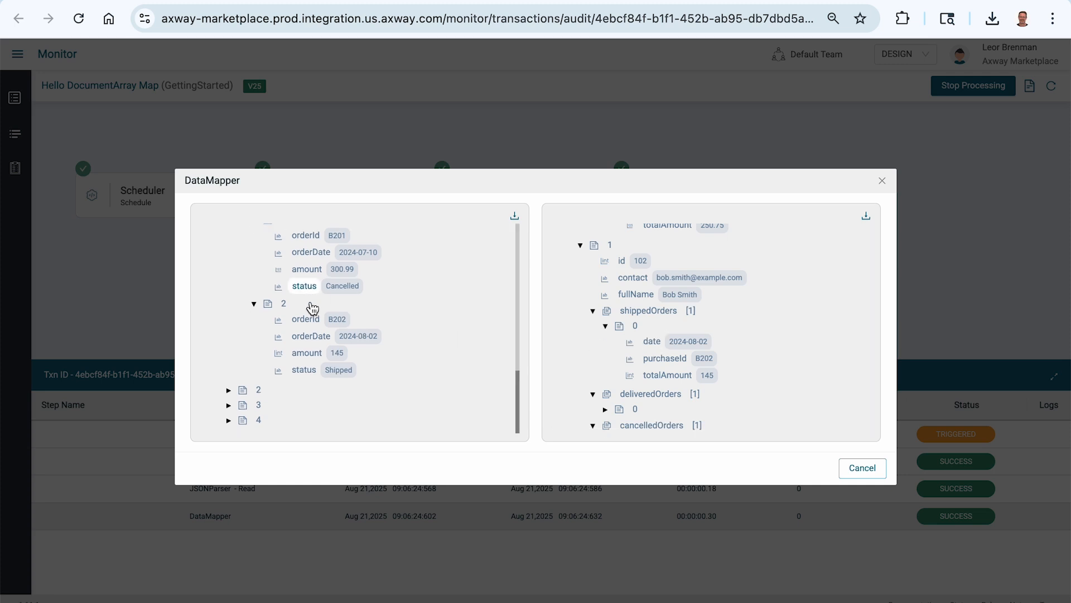
{"action": "left_click", "coordinate": [230, 421]}
{"action": "scroll", "coordinate": [323, 369], "scroll_direction": "down", "scroll_amount": 3}
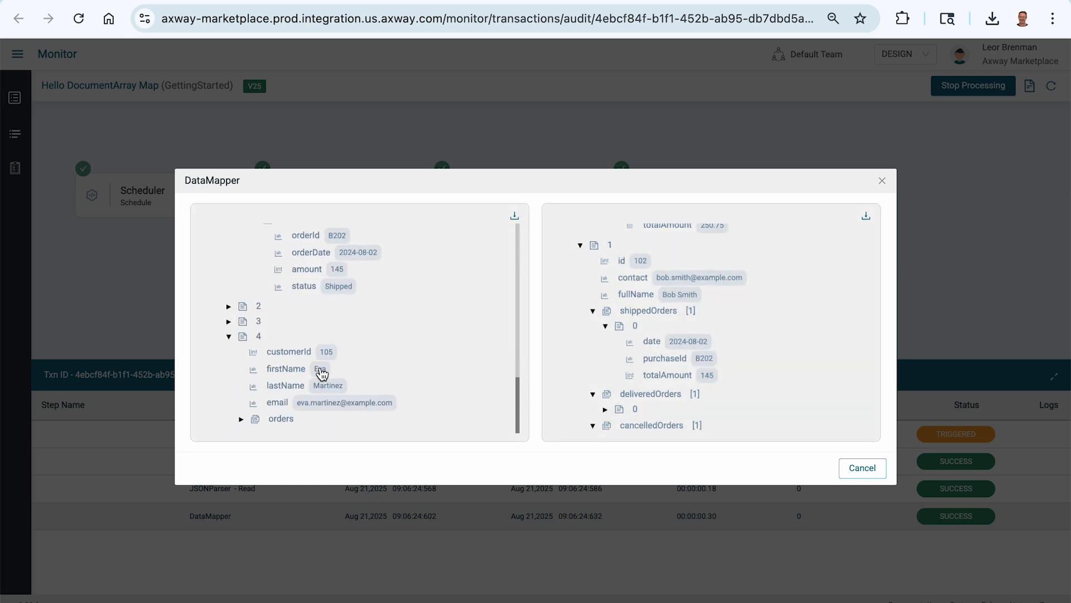
{"action": "left_click", "coordinate": [241, 421]}
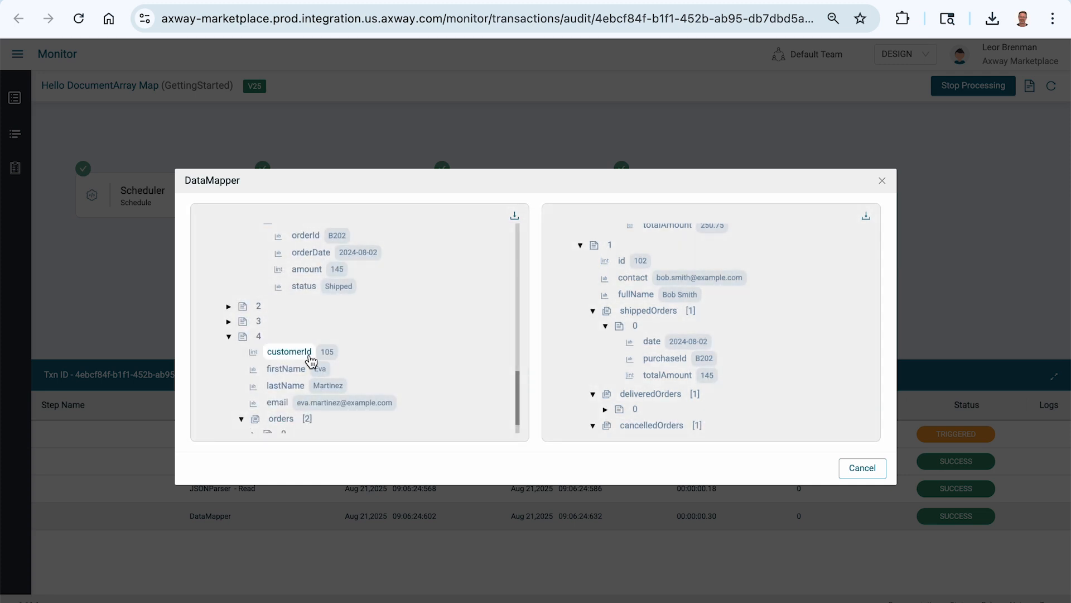
{"action": "scroll", "coordinate": [311, 361], "scroll_direction": "down", "scroll_amount": 1}
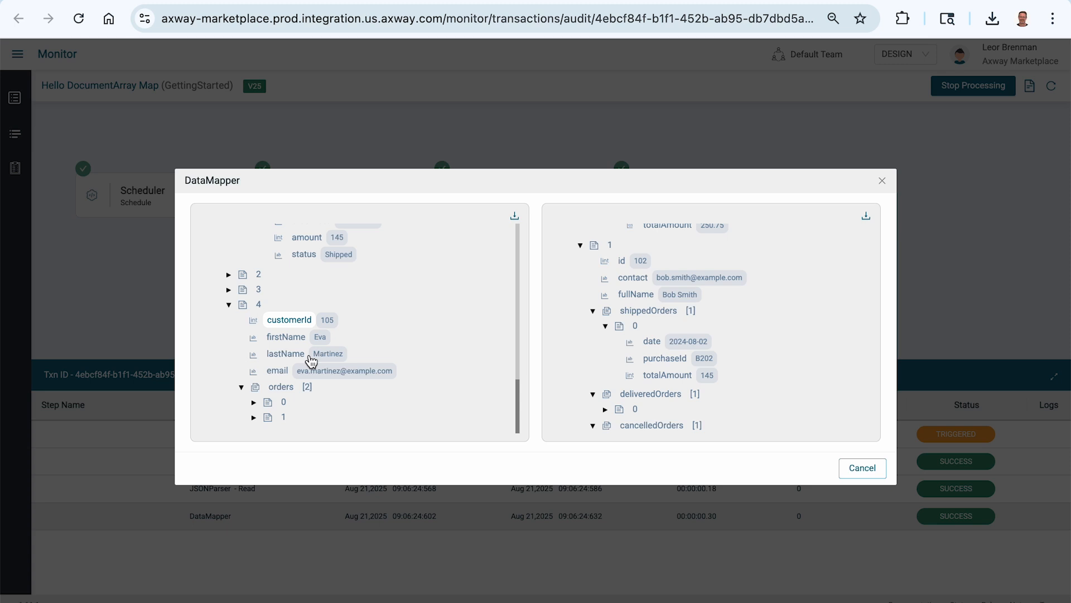
{"action": "left_click", "coordinate": [255, 403]}
{"action": "scroll", "coordinate": [304, 413], "scroll_direction": "down", "scroll_amount": 2}
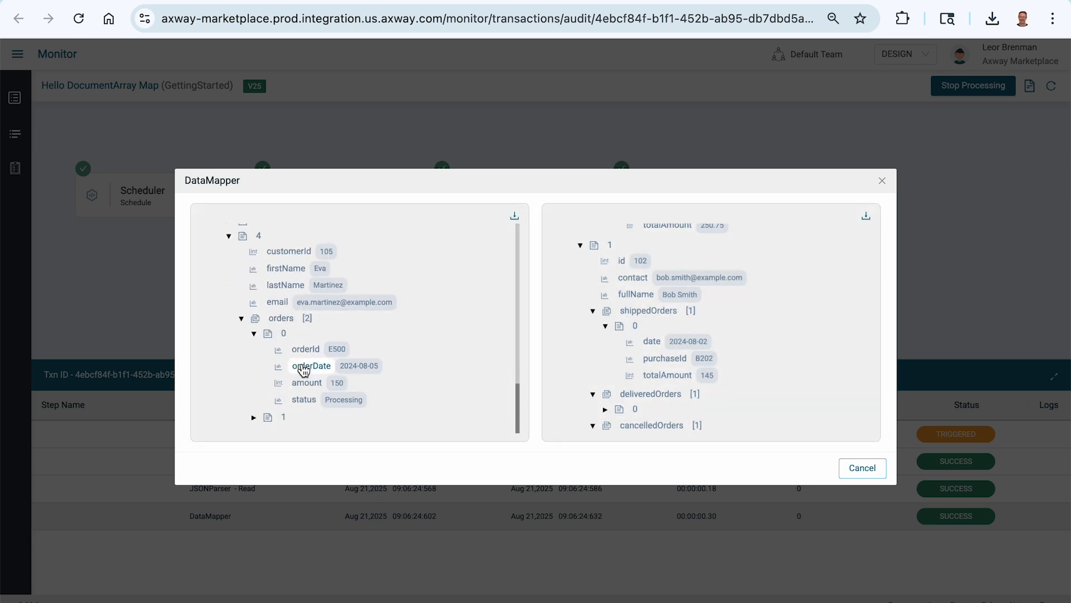
{"action": "left_click", "coordinate": [254, 418]}
{"action": "scroll", "coordinate": [306, 383], "scroll_direction": "down", "scroll_amount": 2}
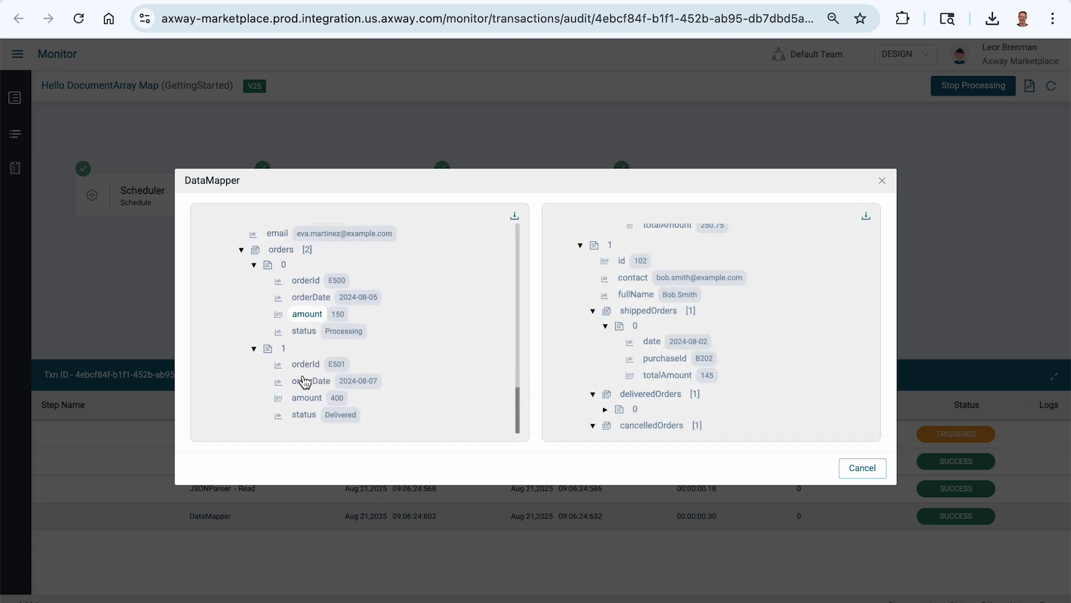
Step: Examine the last client's details and its deliveredOrders entry in the mapped_customer_orders_complex output
{"action": "scroll", "coordinate": [601, 338], "scroll_direction": "down", "scroll_amount": 2}
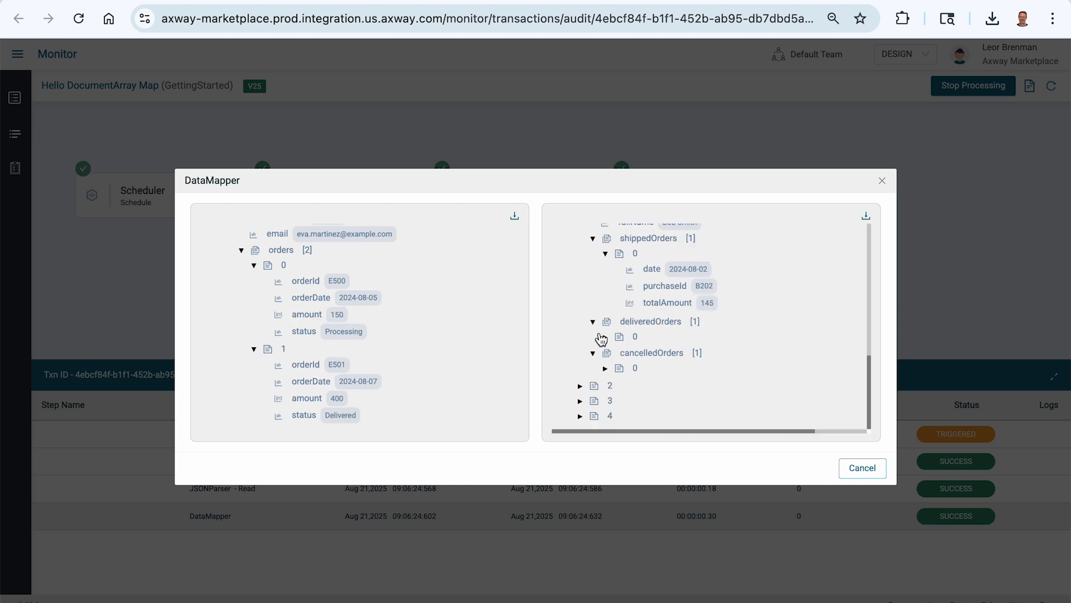
{"action": "left_click", "coordinate": [581, 416]}
{"action": "scroll", "coordinate": [645, 353], "scroll_direction": "down", "scroll_amount": 2}
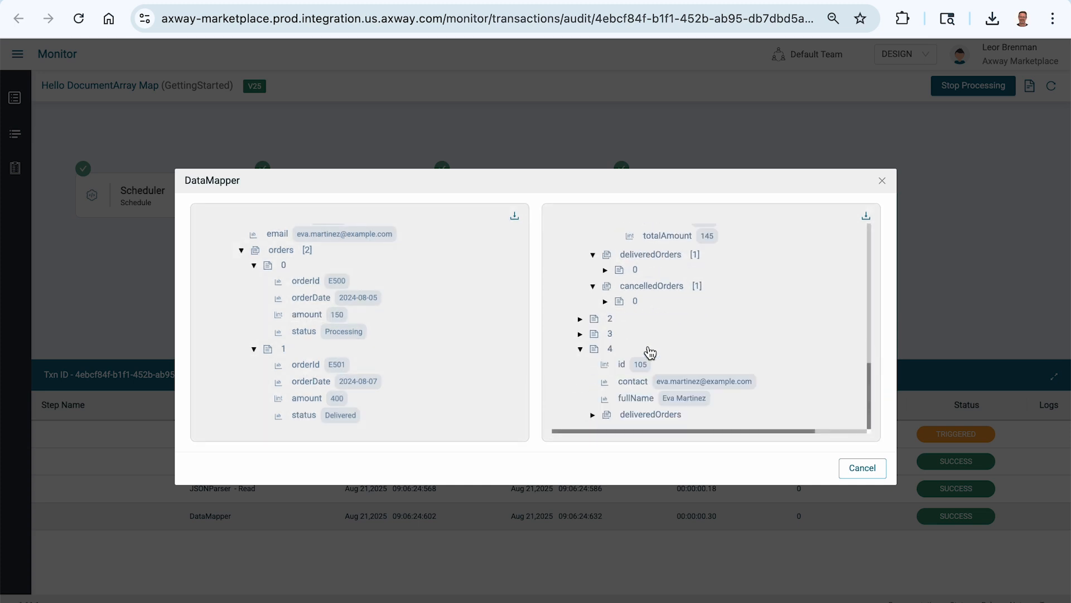
{"action": "left_click", "coordinate": [593, 416]}
{"action": "scroll", "coordinate": [645, 337], "scroll_direction": "down", "scroll_amount": 1}
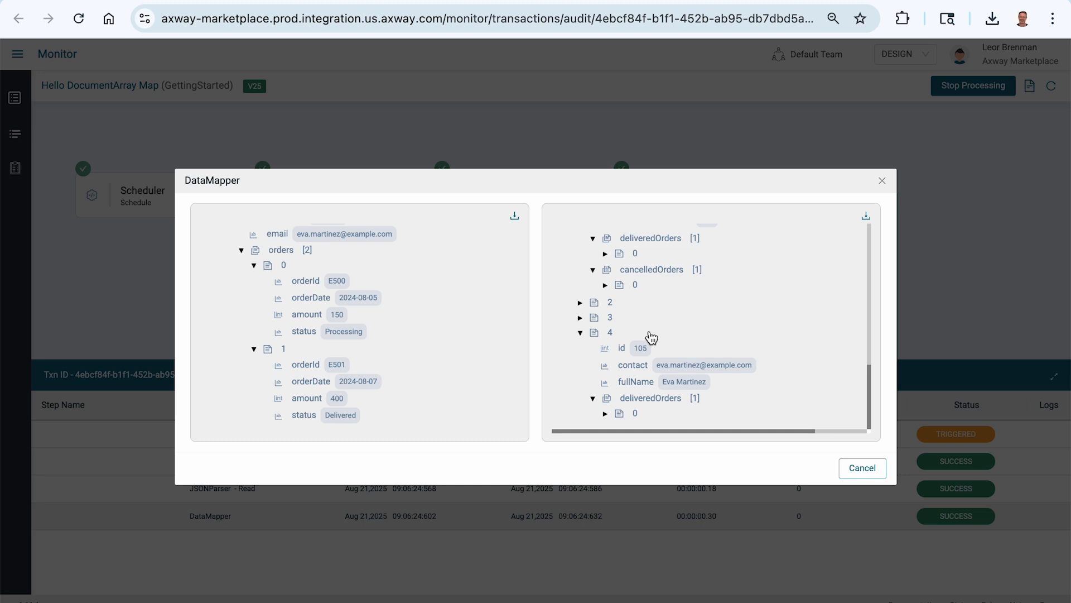
{"action": "left_click", "coordinate": [605, 416]}
{"action": "scroll", "coordinate": [652, 287], "scroll_direction": "down", "scroll_amount": 2}
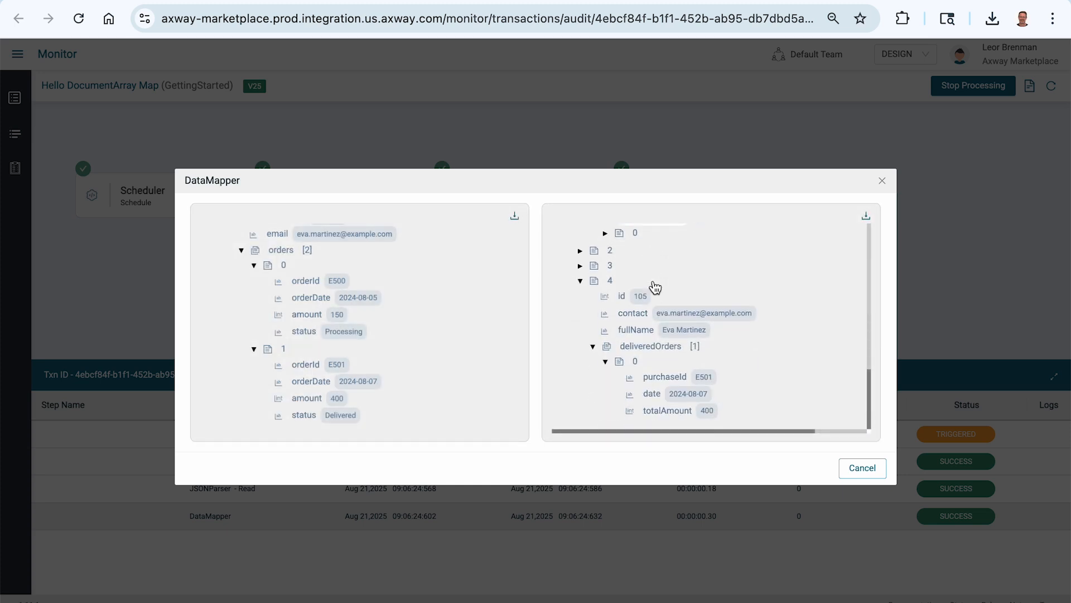